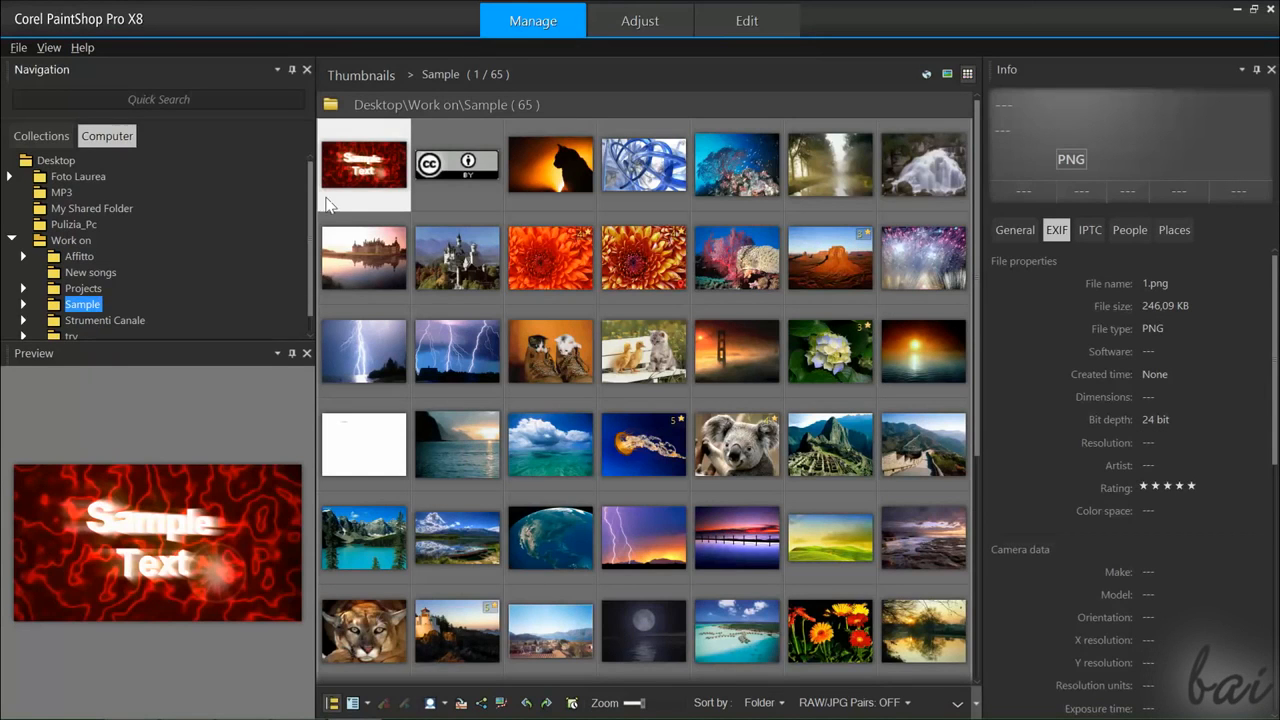
- Switch to the Adjust workspace and open the waterfall photo cascate_1024.jpg from the Organizer
{"action": "left_click", "coordinate": [619, 22]}
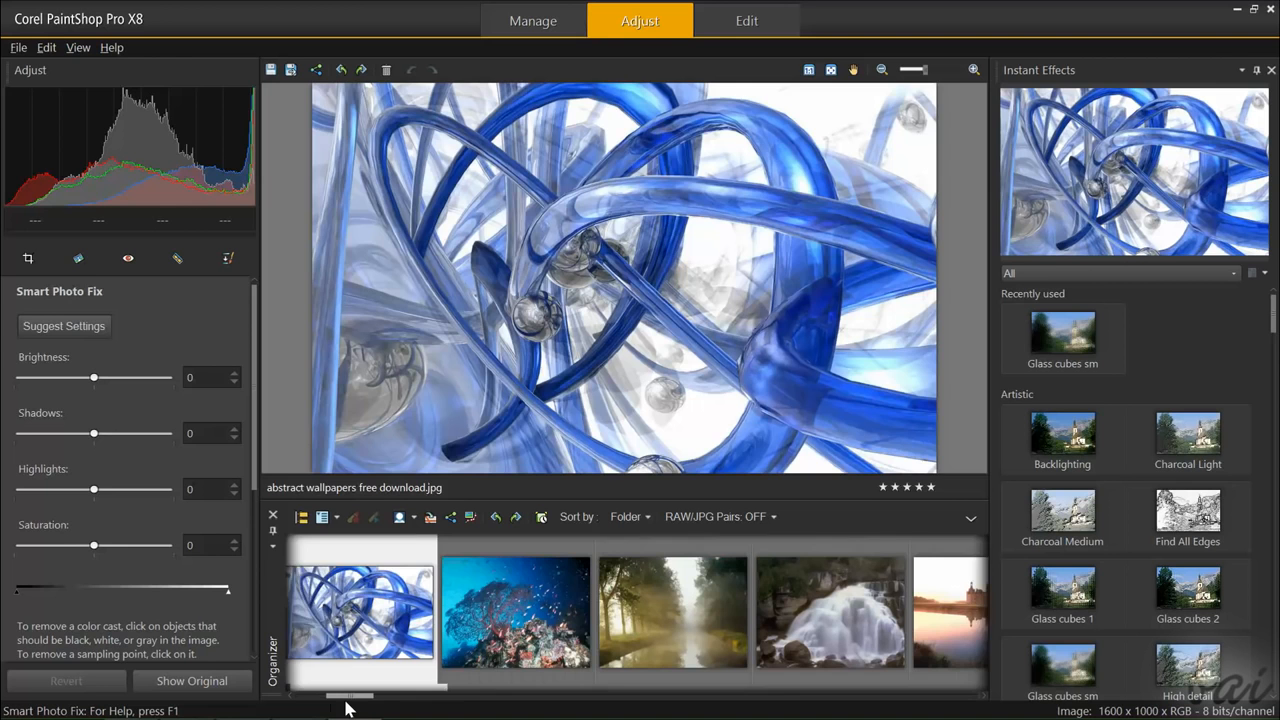
{"action": "left_click_drag", "start_coordinate": [345, 701], "coordinate": [350, 701]}
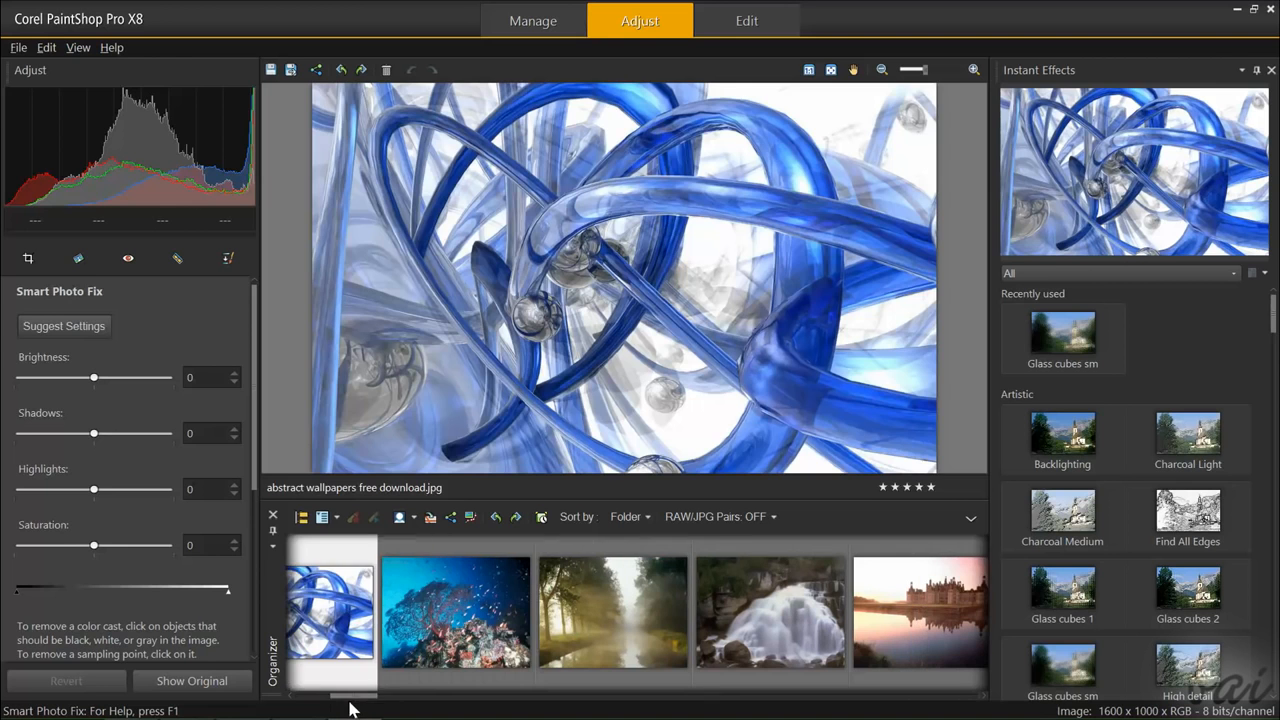
{"action": "left_click", "coordinate": [425, 596]}
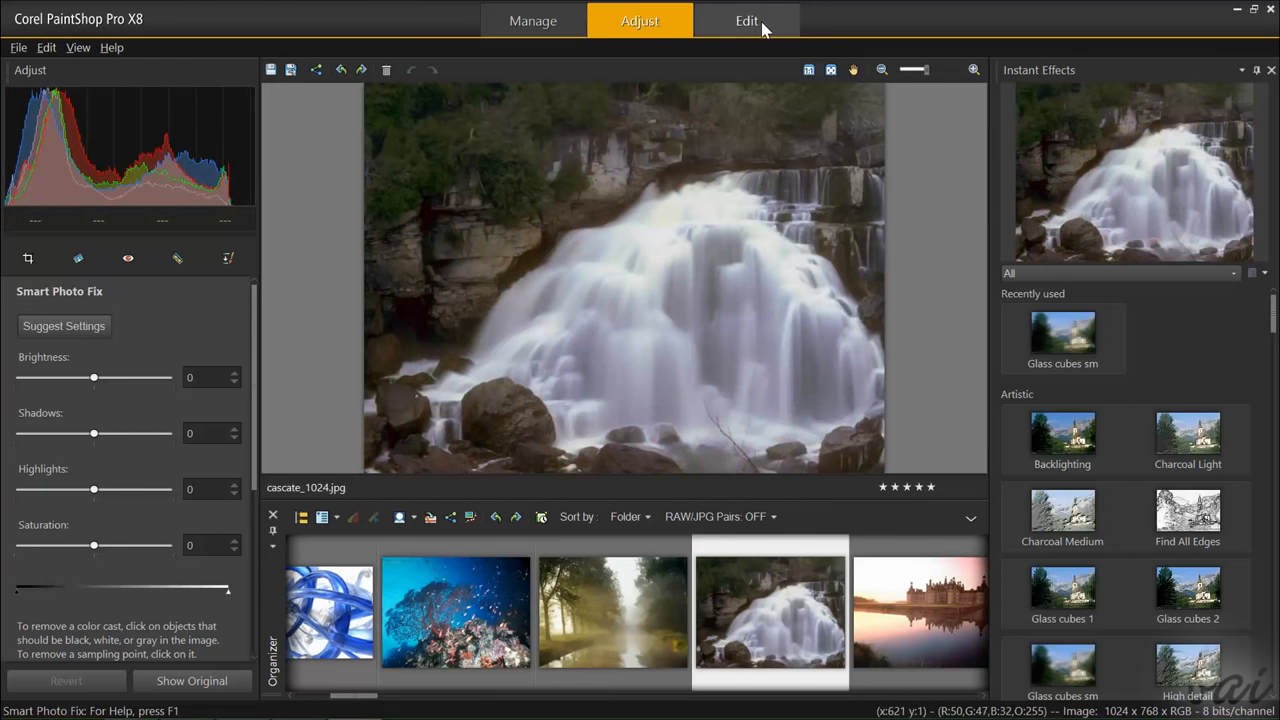
- View the waterfall photo in the Edit workspace and return to the Adjust workspace
{"action": "left_click", "coordinate": [748, 21]}
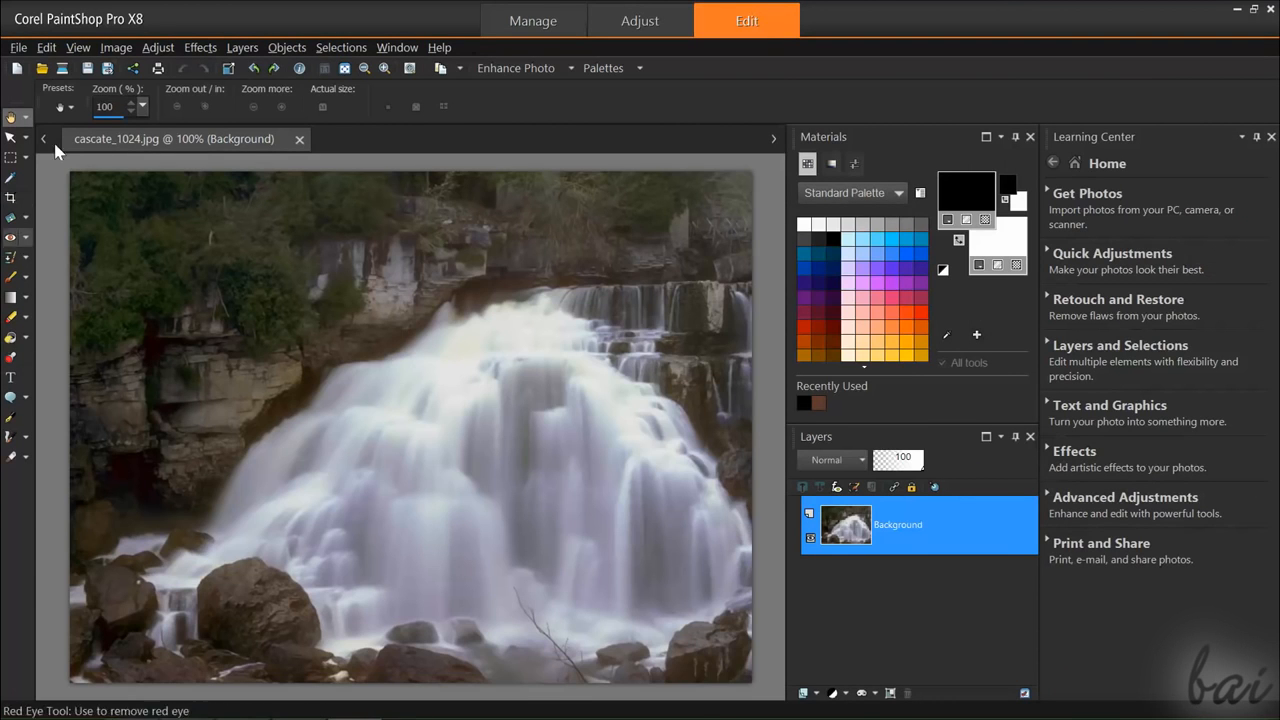
{"action": "left_click", "coordinate": [660, 21]}
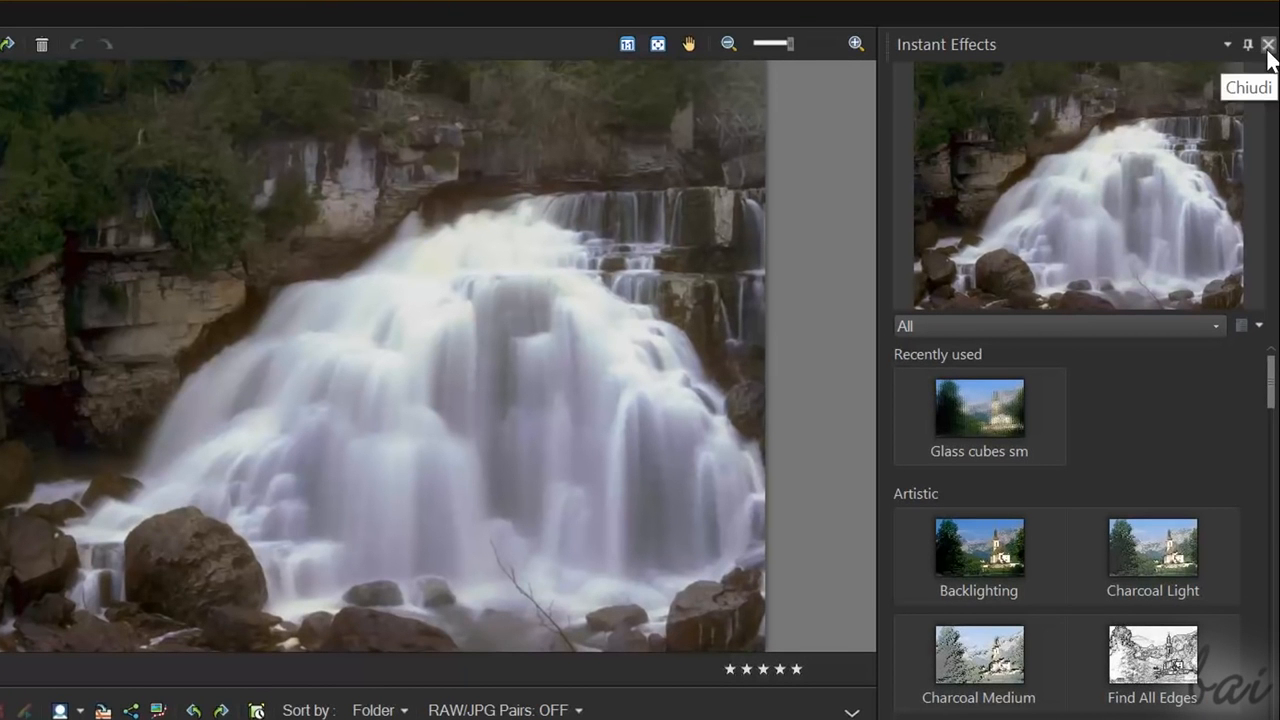
- Close the Instant Effects palette and restore it to the Adjust workspace
{"action": "left_click", "coordinate": [1268, 46]}
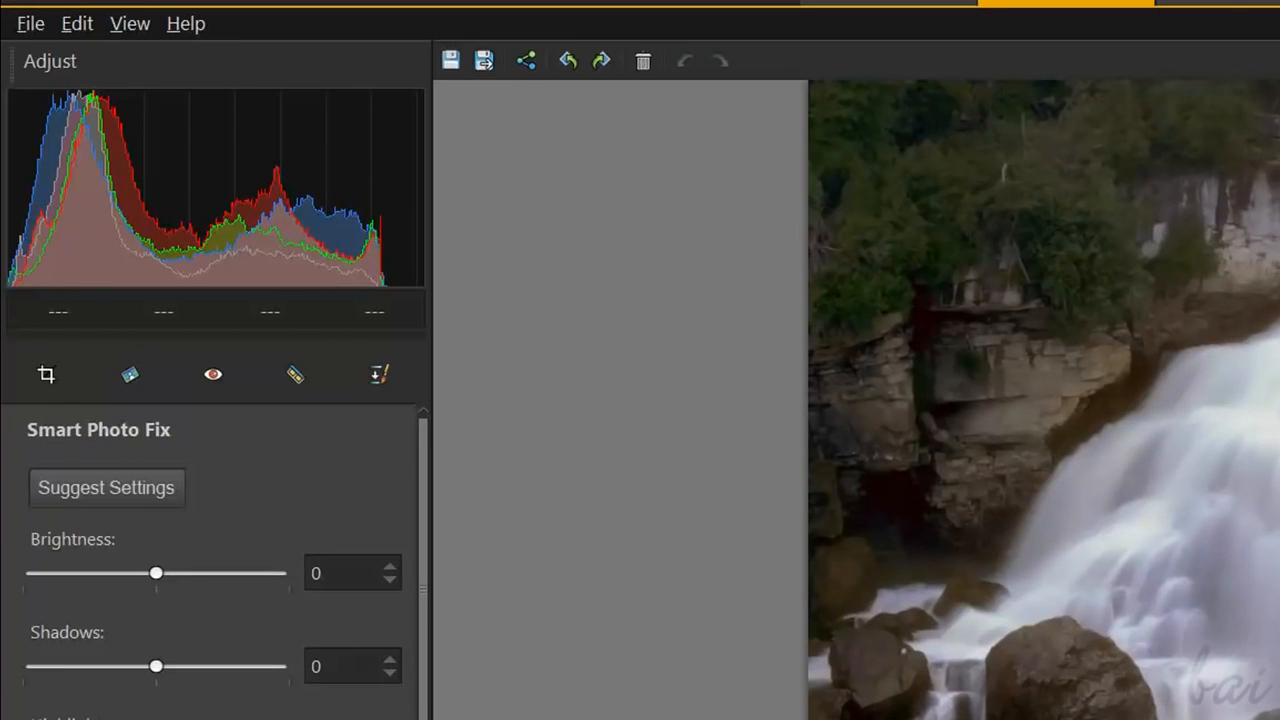
{"action": "left_click", "coordinate": [130, 23]}
{"action": "mouse_move", "coordinate": [280, 498]}
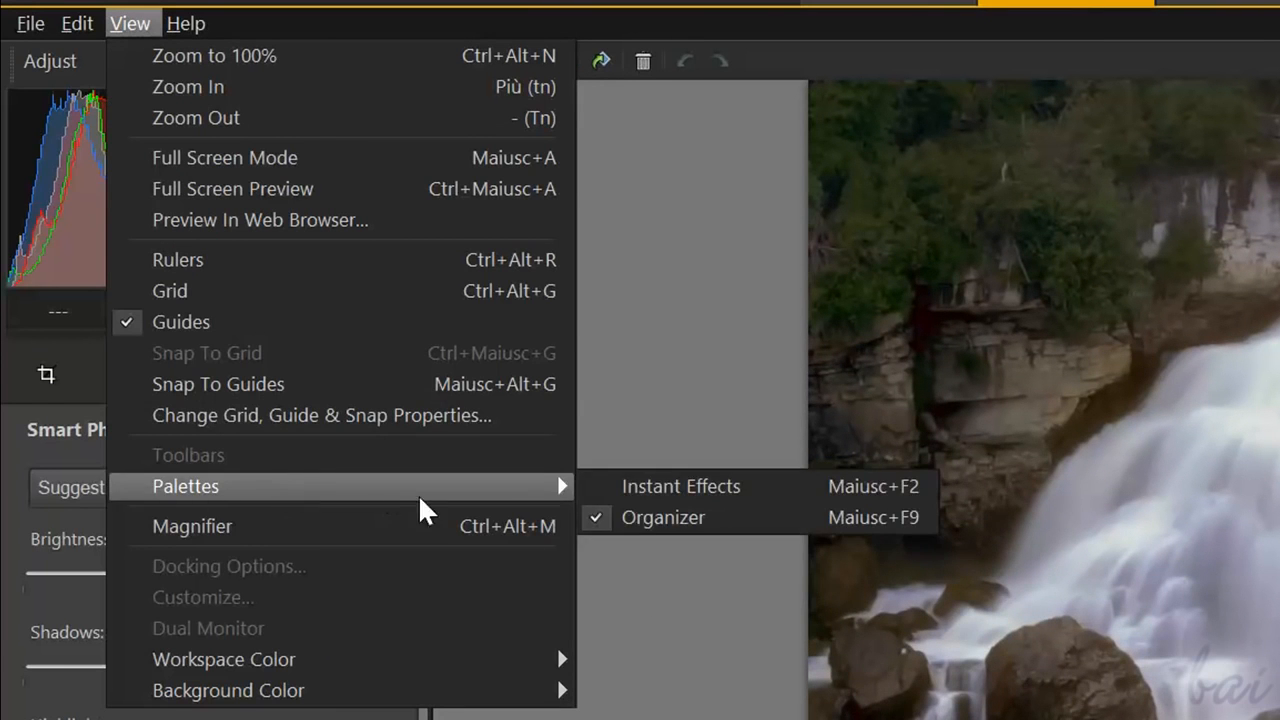
{"action": "left_click", "coordinate": [630, 491]}
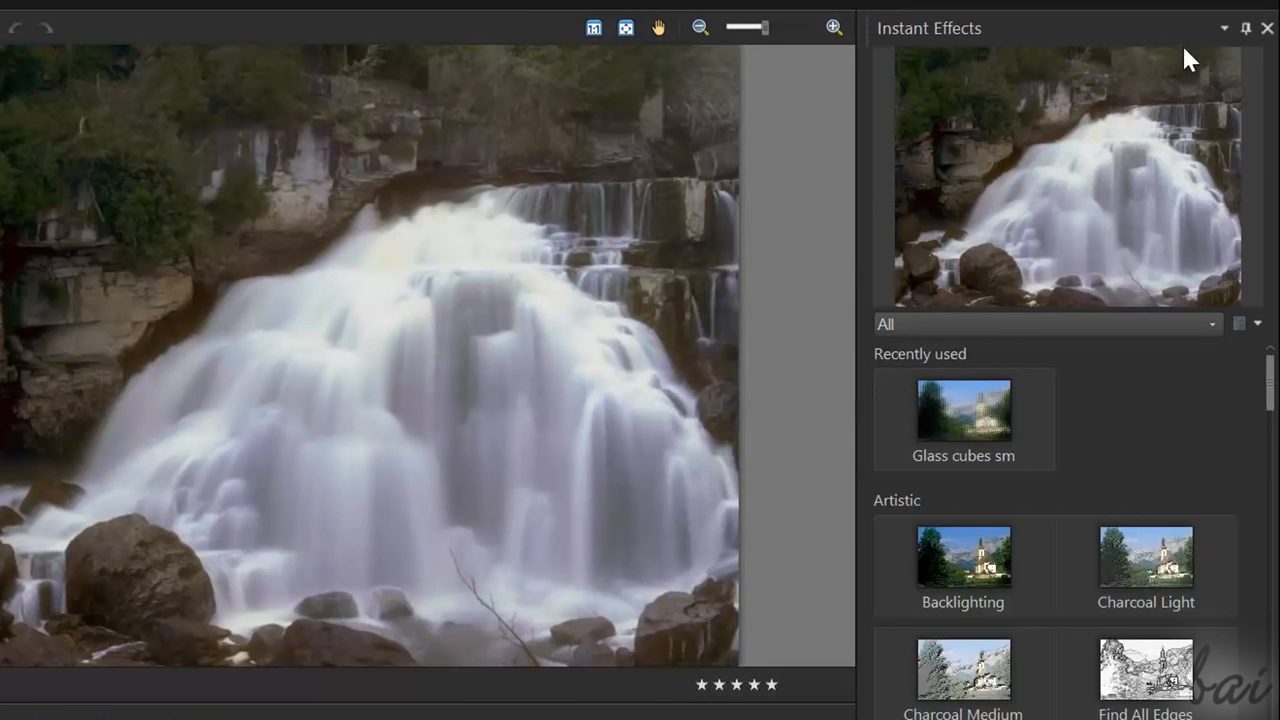
- Set the Instant Effects palette to auto-hide and reveal it from its collapsed label
{"action": "left_click", "coordinate": [1247, 35]}
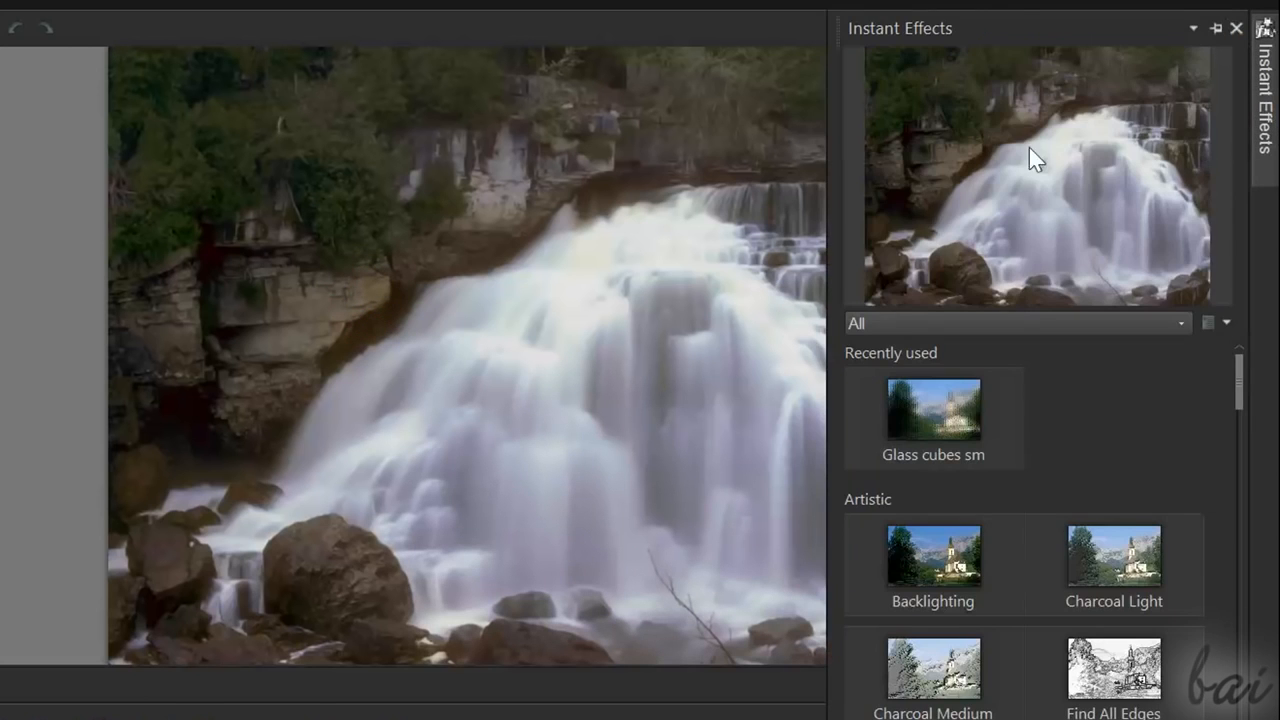
{"action": "mouse_move", "coordinate": [1273, 120]}
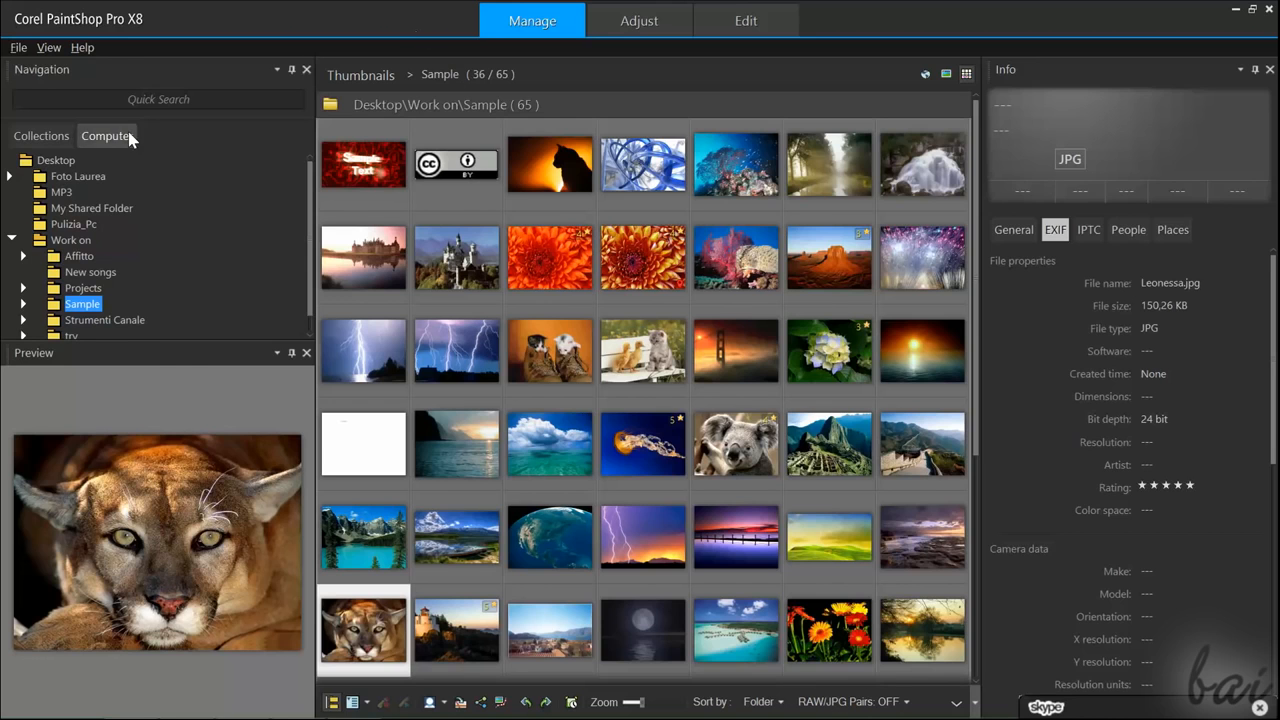
- Compare the Collections and Computer views of the Navigation palette and look through the collection categories
{"action": "left_click", "coordinate": [41, 137]}
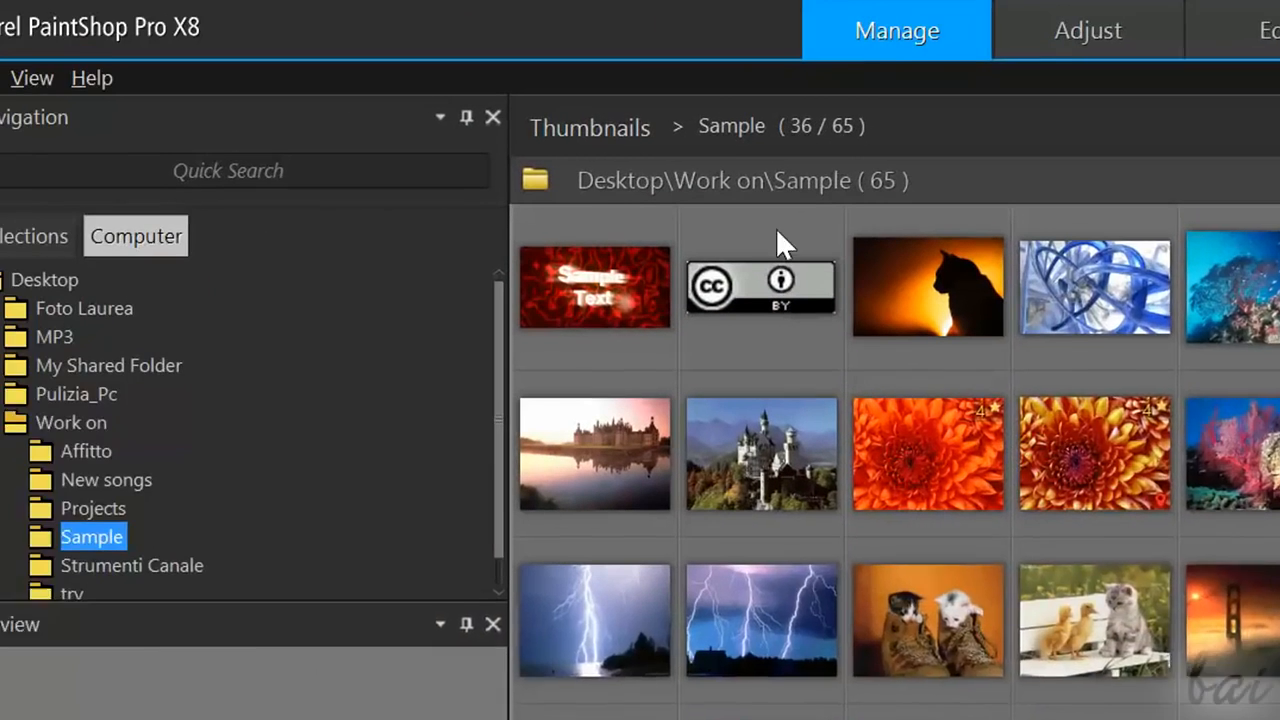
{"action": "left_click", "coordinate": [74, 250]}
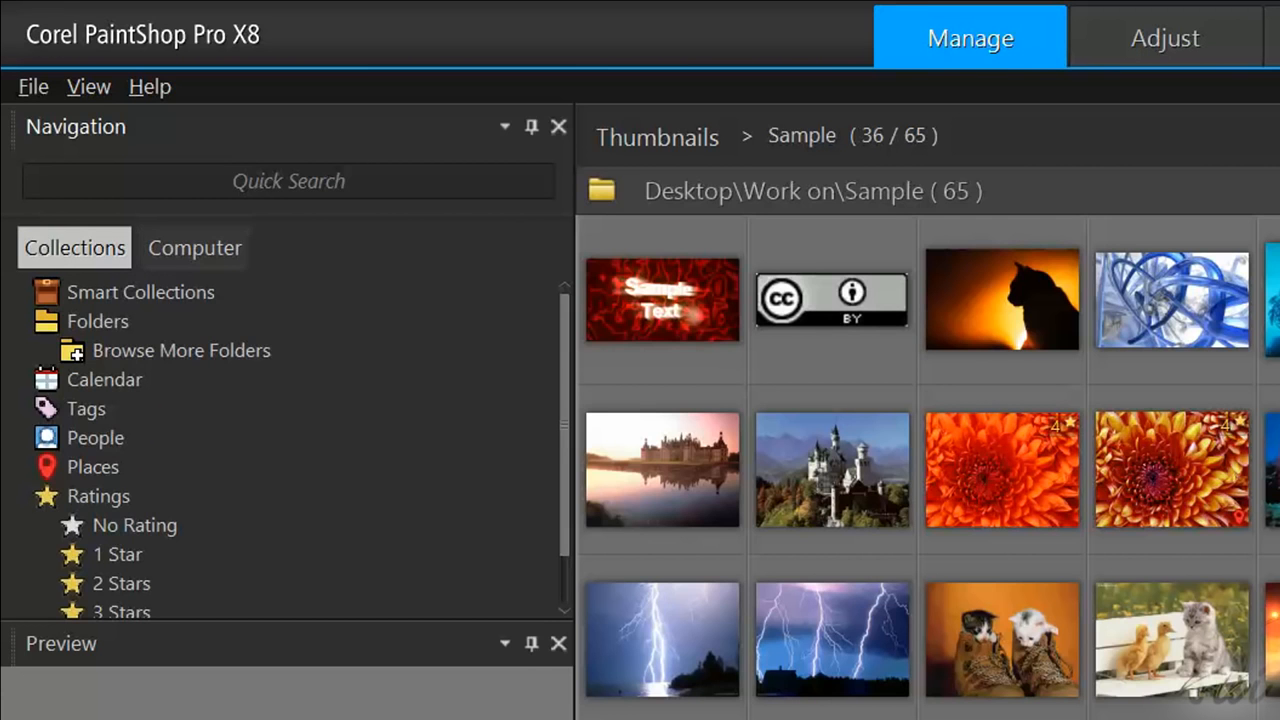
{"action": "left_click", "coordinate": [220, 250]}
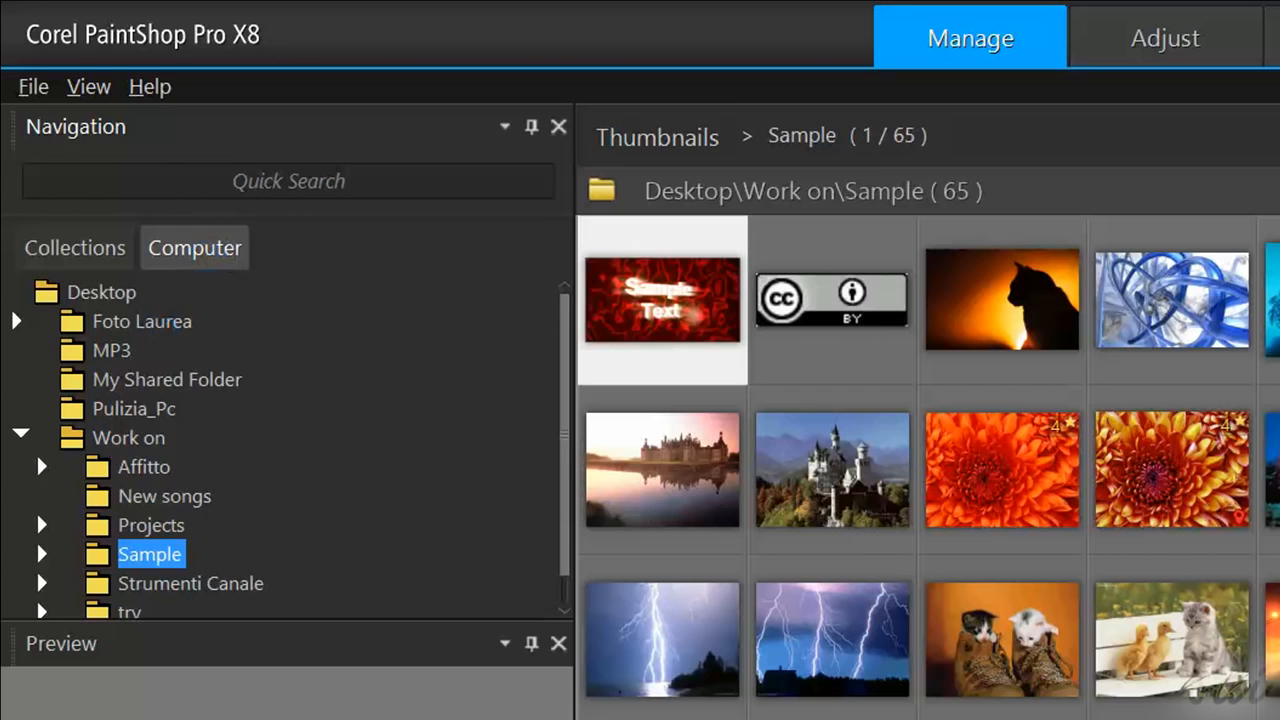
{"action": "left_click", "coordinate": [74, 250]}
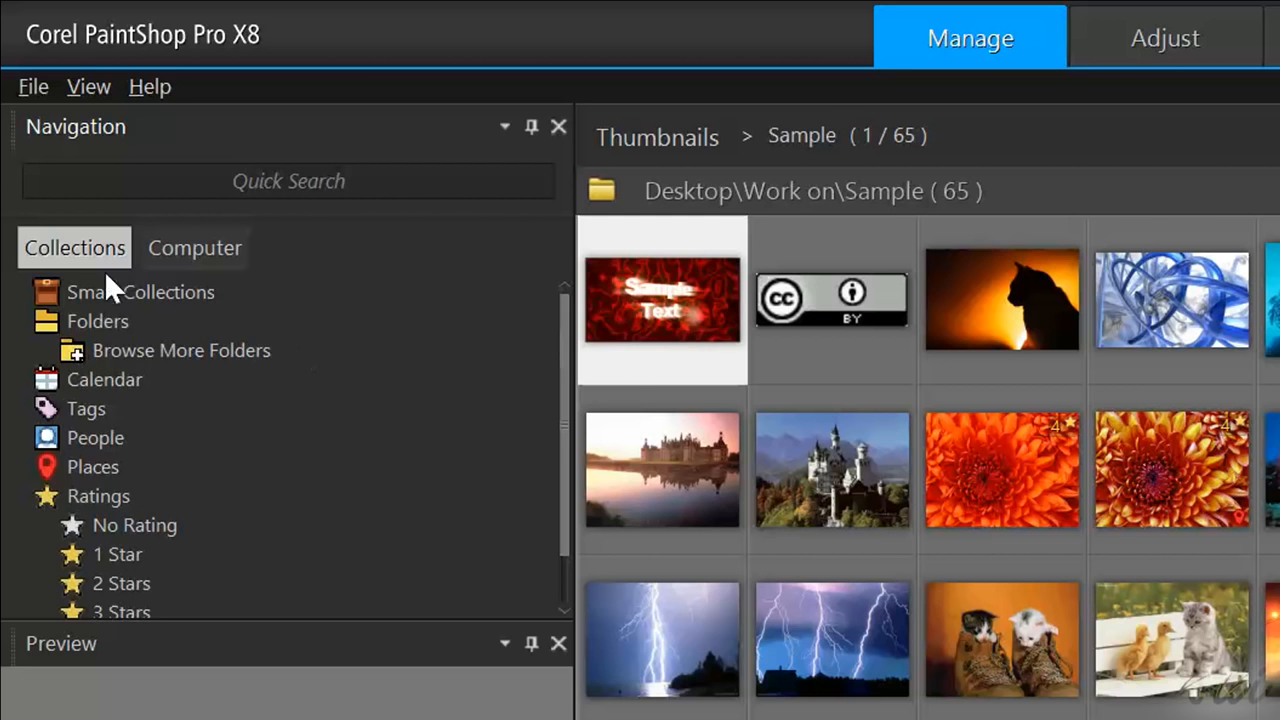
{"action": "left_click_drag", "start_coordinate": [566, 365], "coordinate": [563, 400]}
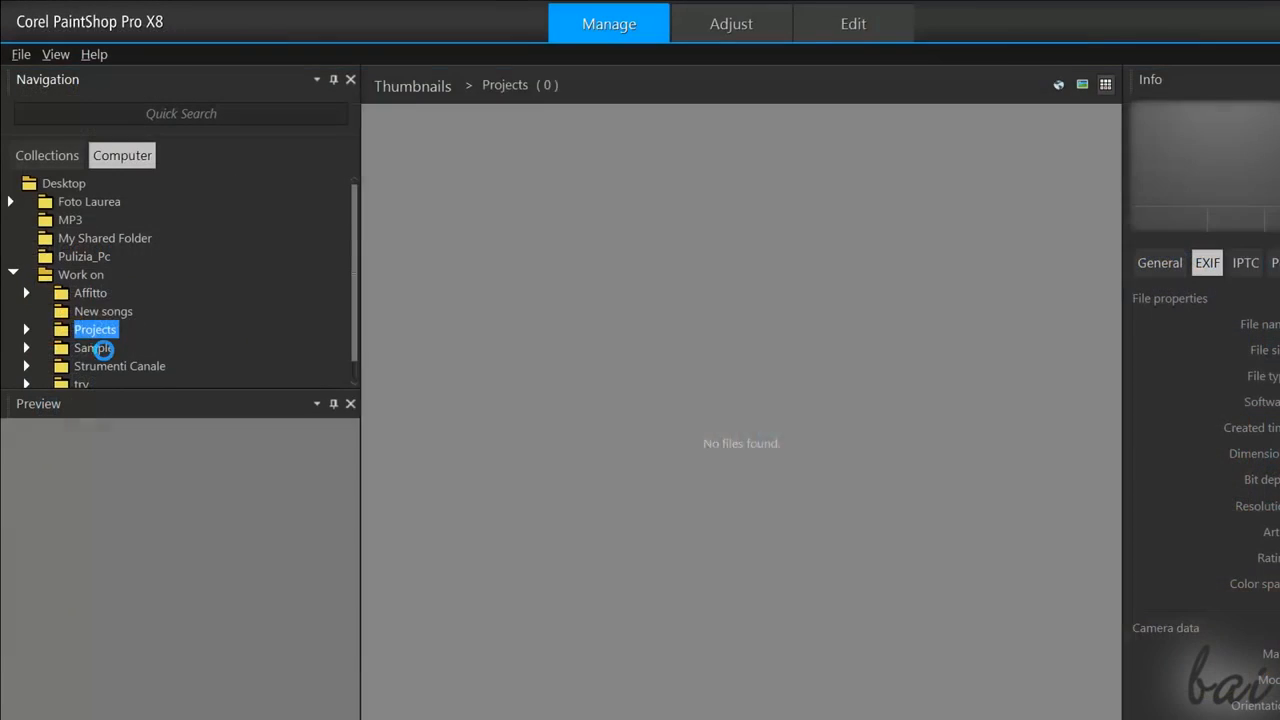
- Open the Sample folder inside Work on and preview the two orange flower photos
{"action": "left_click", "coordinate": [100, 348]}
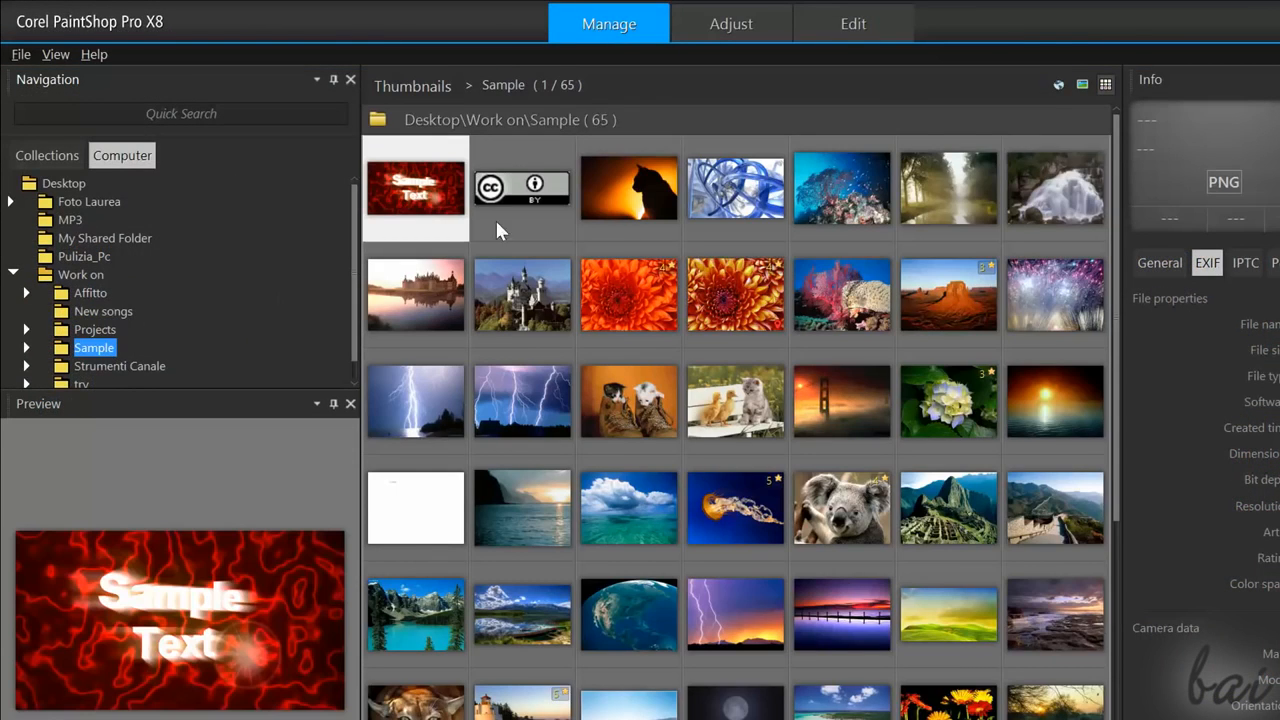
{"action": "mouse_move", "coordinate": [1117, 297]}
{"action": "left_mouse_down"}
{"action": "mouse_move", "coordinate": [1107, 433]}
{"action": "mouse_move", "coordinate": [1119, 515]}
{"action": "mouse_move", "coordinate": [1117, 301]}
{"action": "left_mouse_up"}
{"action": "left_click", "coordinate": [596, 240]}
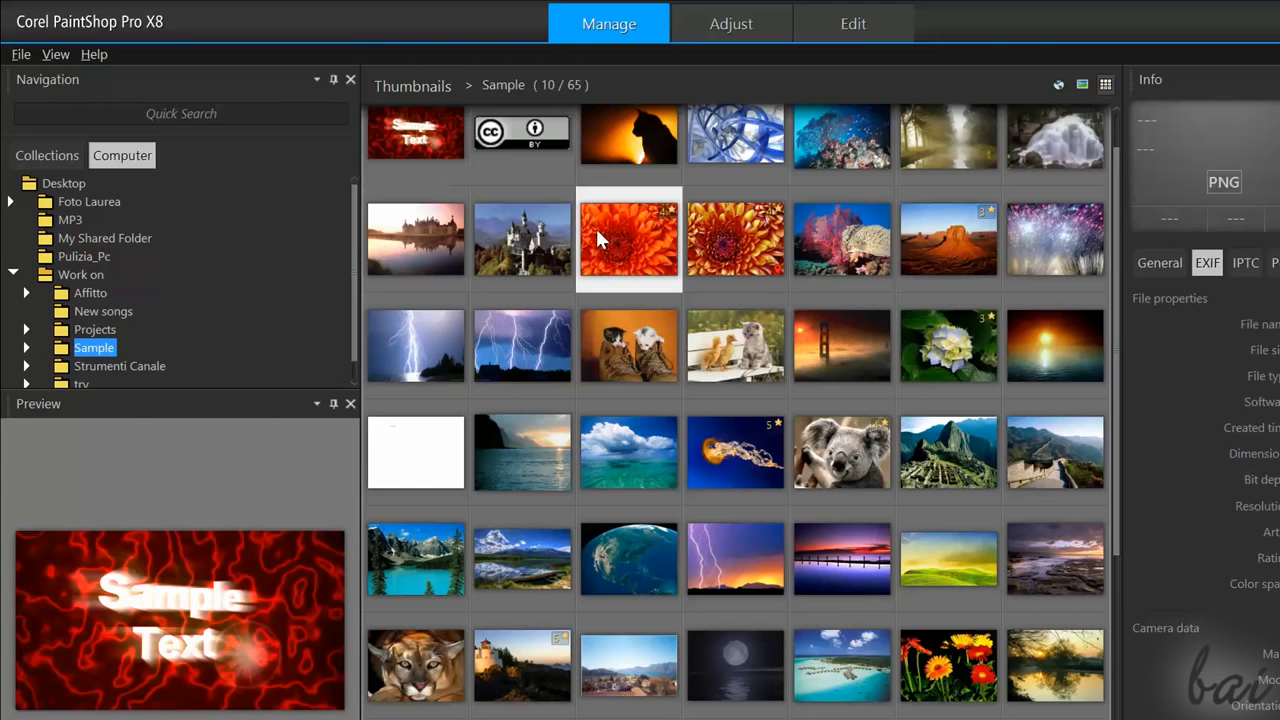
{"action": "left_click", "coordinate": [715, 257]}
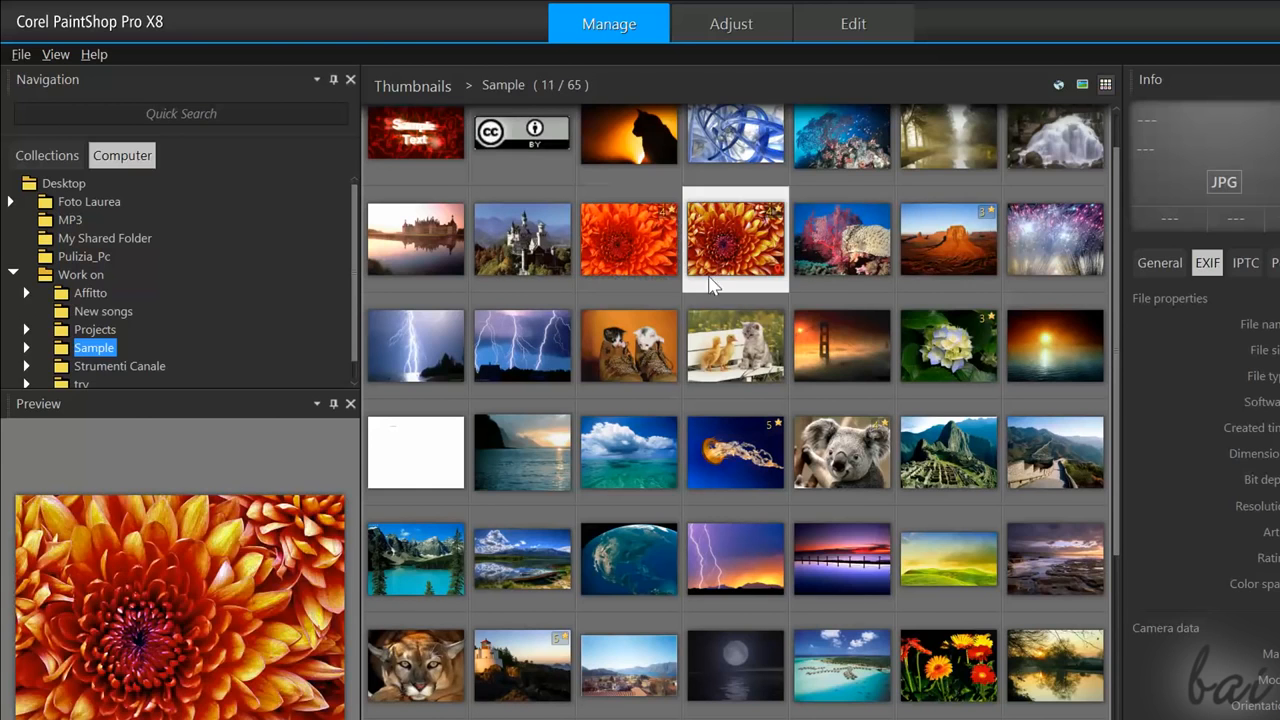
- Preview several animal and landscape photos, including the kittens, sea sunset and mountain lake, and adjust the thumbnail size
{"action": "left_click", "coordinate": [616, 360]}
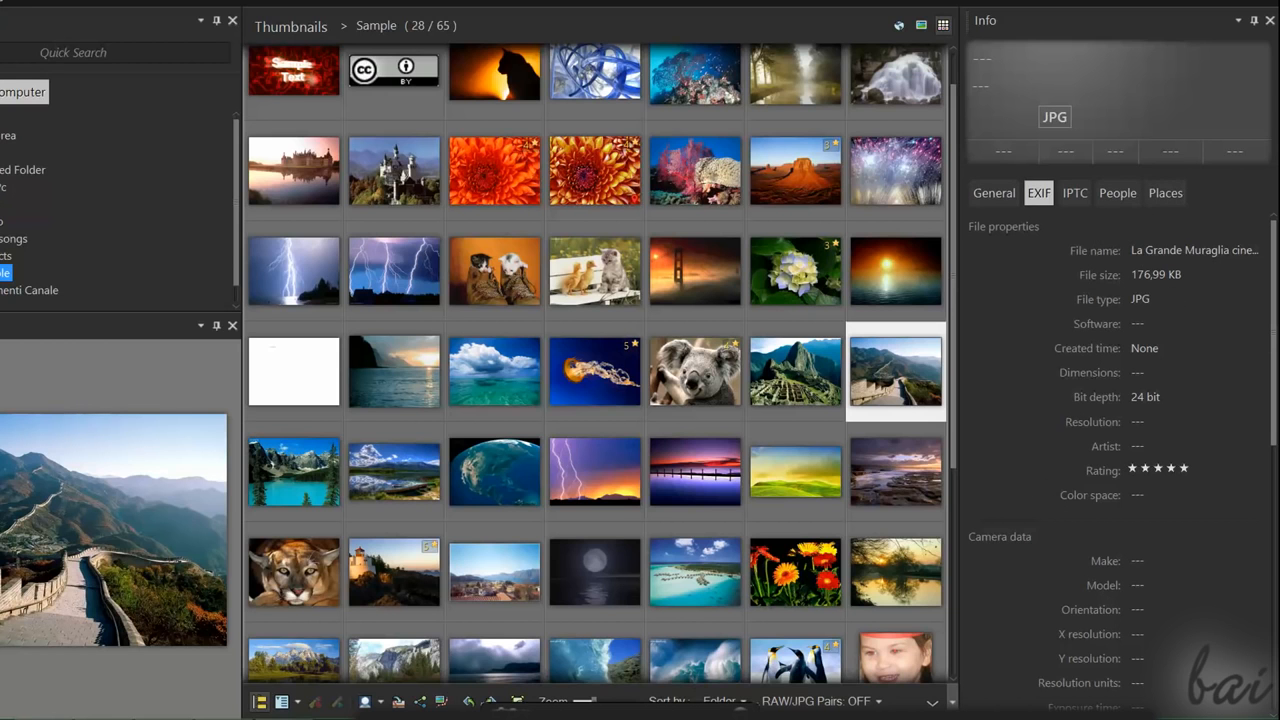
{"action": "left_click", "coordinate": [590, 265]}
{"action": "left_click", "coordinate": [494, 270]}
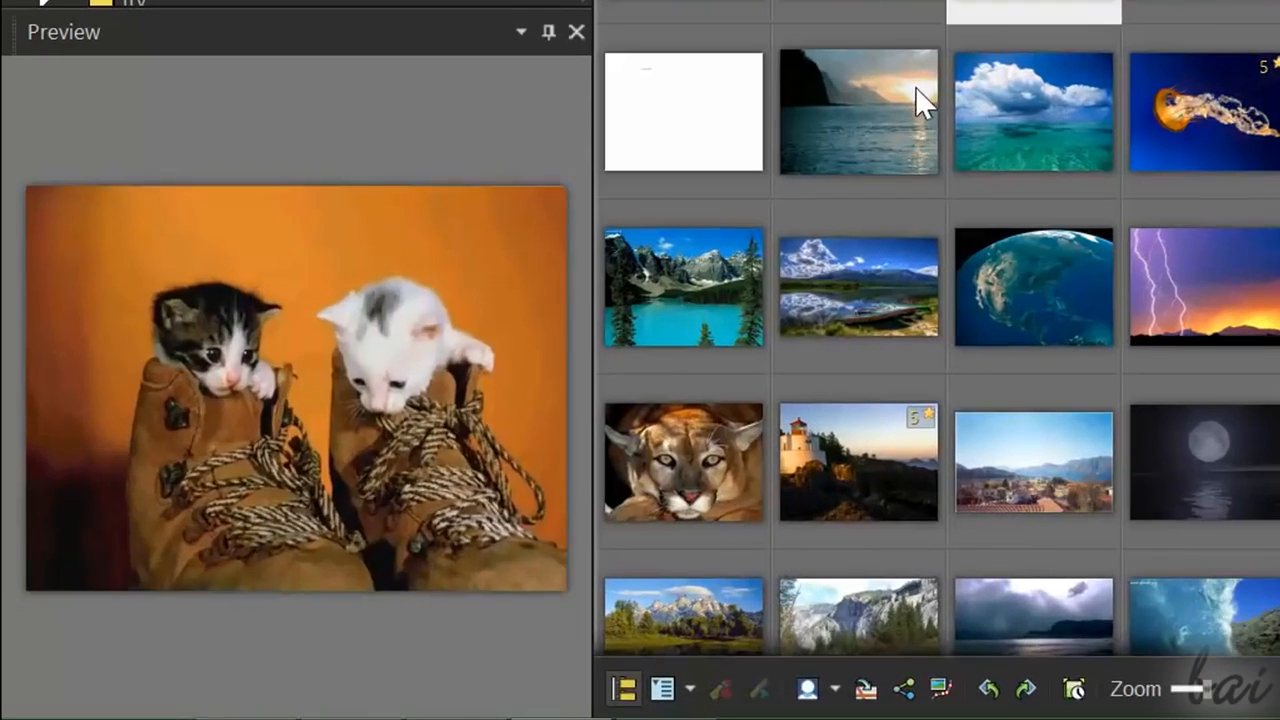
{"action": "left_click", "coordinate": [915, 86]}
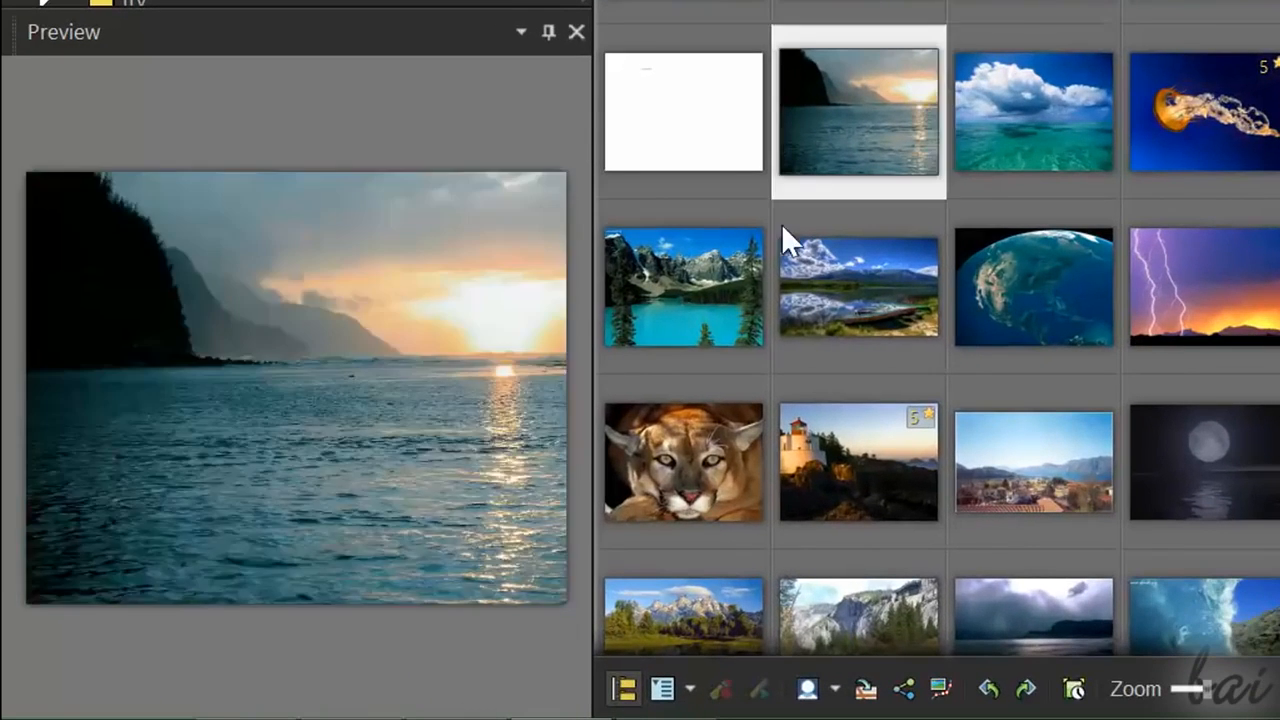
{"action": "left_click", "coordinate": [731, 275]}
{"action": "left_click", "coordinate": [879, 292]}
{"action": "left_click", "coordinate": [697, 329]}
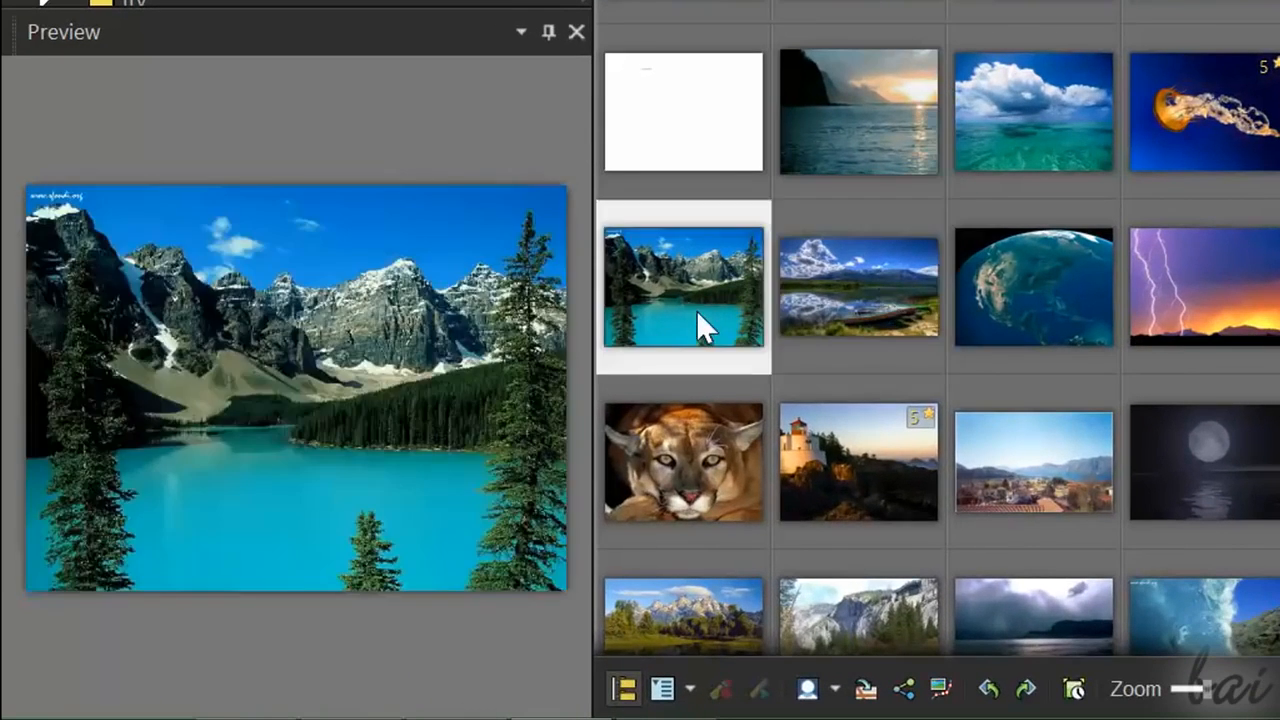
{"action": "left_click", "coordinate": [681, 490]}
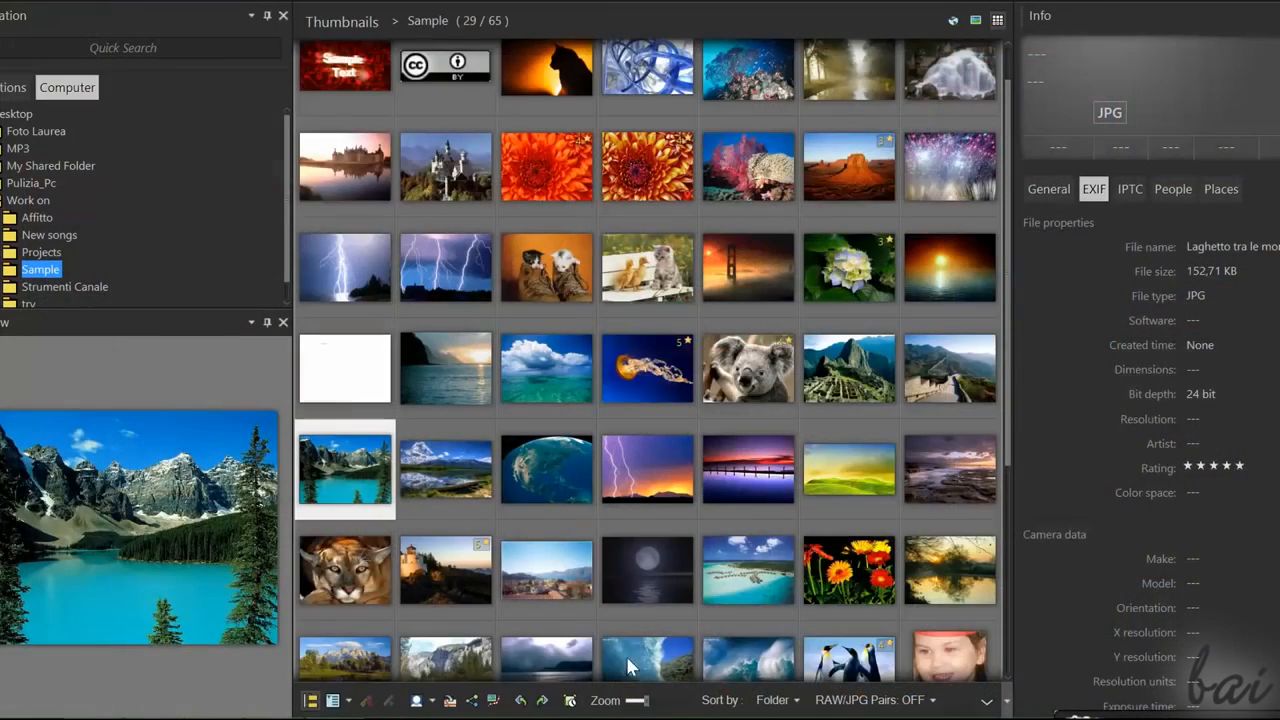
{"action": "left_click_drag", "start_coordinate": [648, 706], "coordinate": [676, 705]}
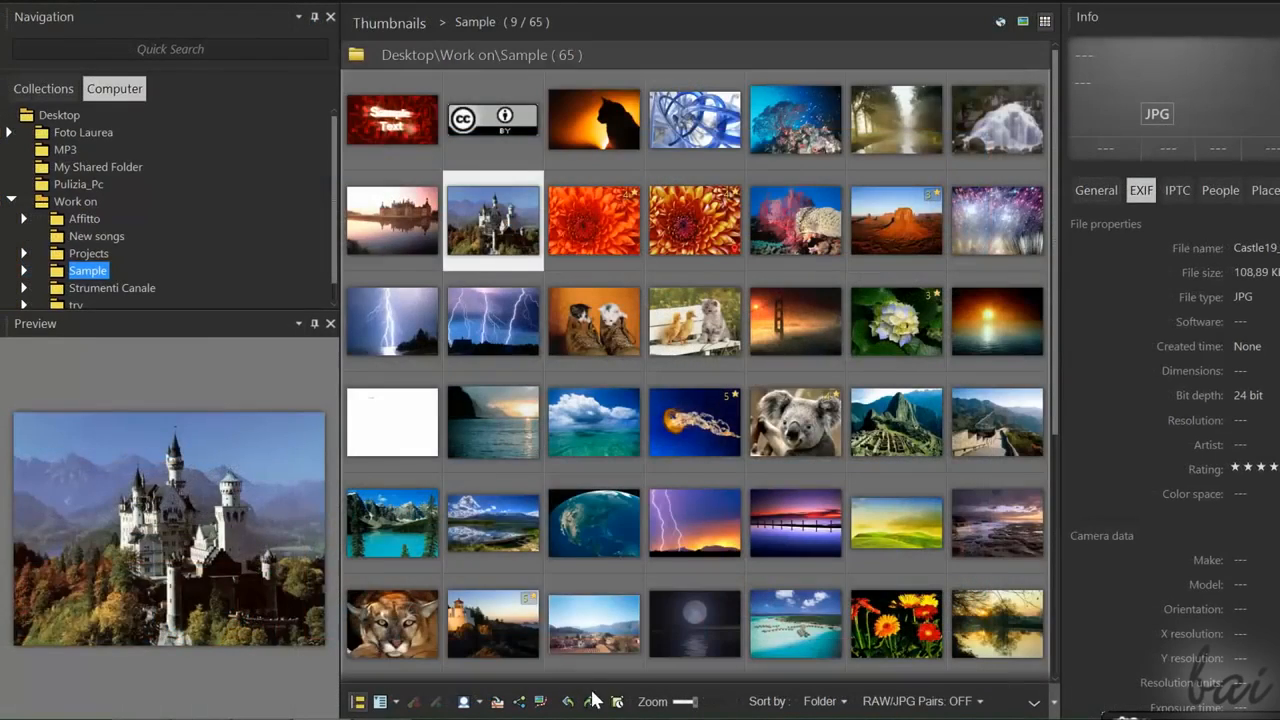
- Rotate the castle photo clockwise by 180 degrees and rotate it back counterclockwise to upright
{"action": "left_click", "coordinate": [591, 701]}
{"action": "left_click", "coordinate": [593, 697]}
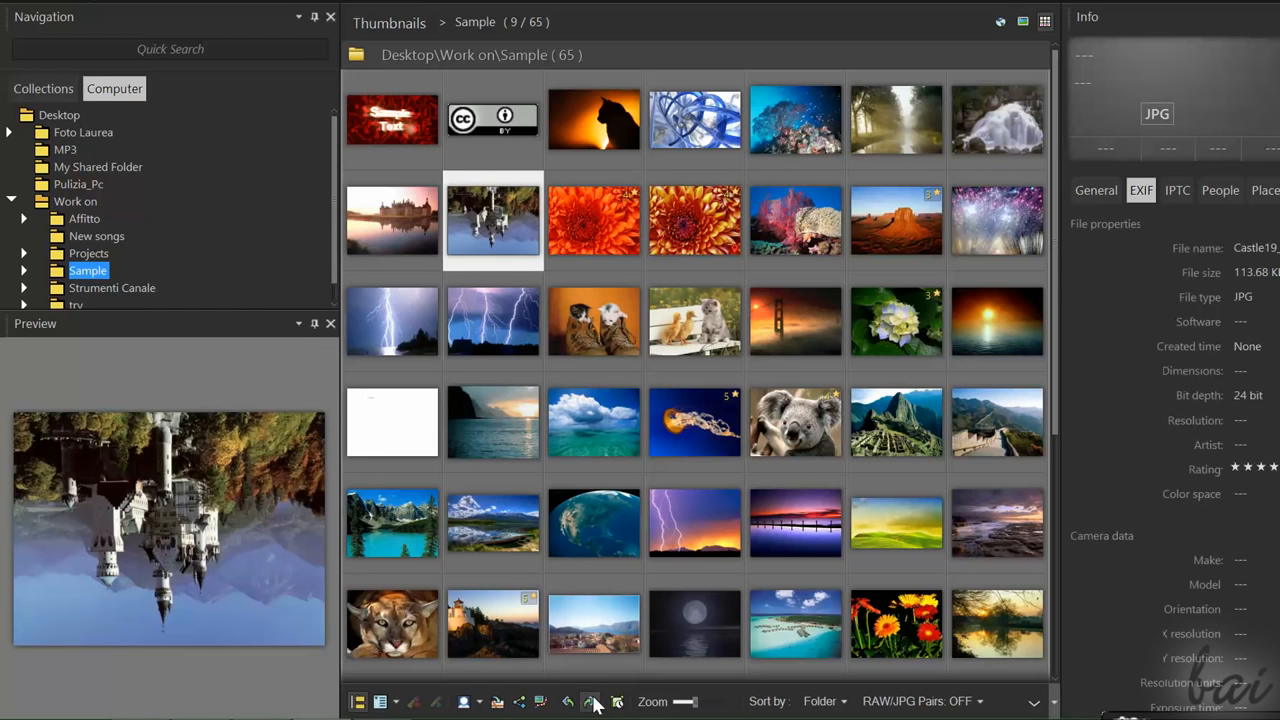
{"action": "left_click", "coordinate": [567, 701]}
{"action": "left_click", "coordinate": [567, 701]}
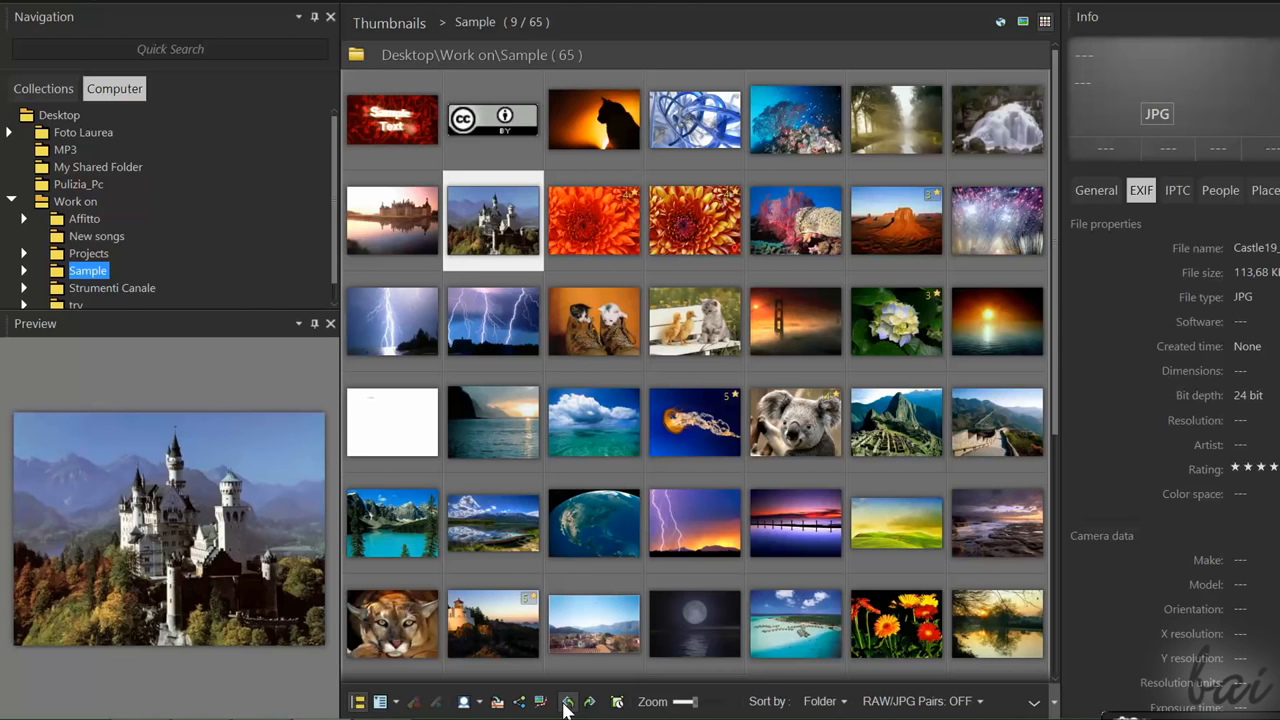
- Open the satellite photo of the Earth in the full-screen viewer and browse through the following photos
{"action": "left_click", "coordinate": [668, 523]}
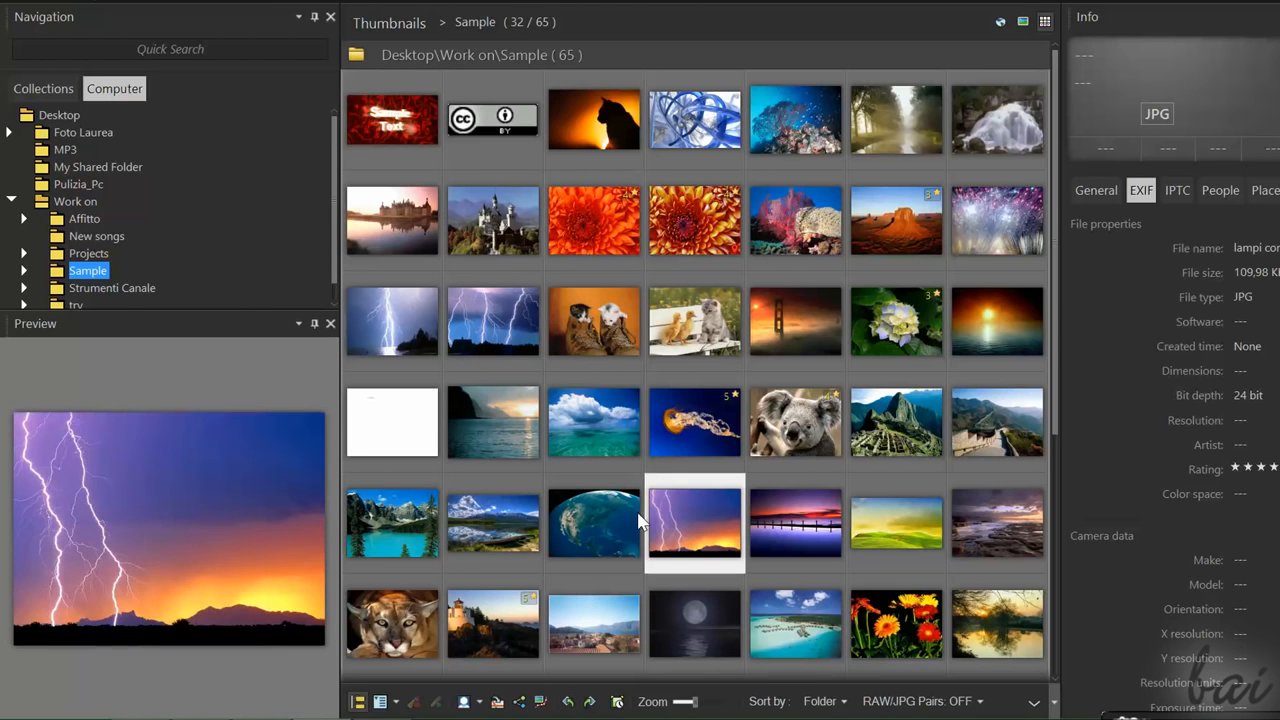
{"action": "left_click", "coordinate": [596, 517]}
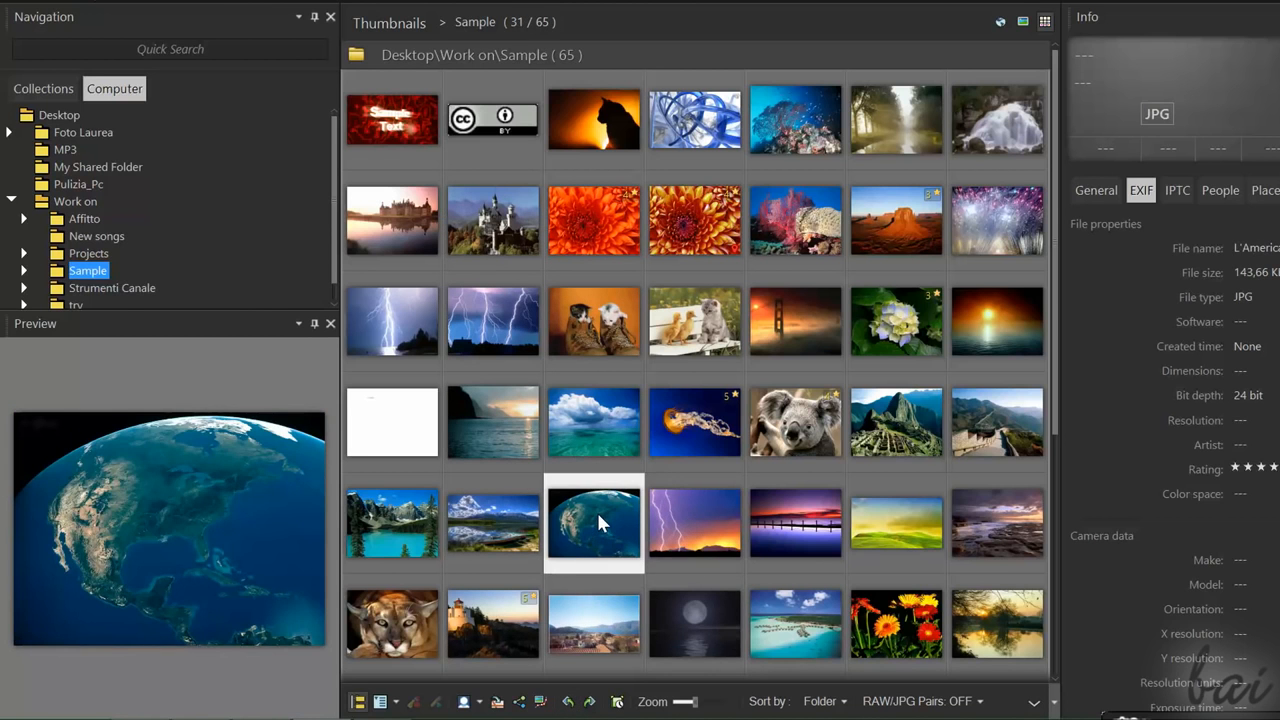
{"action": "double_click", "coordinate": [596, 509]}
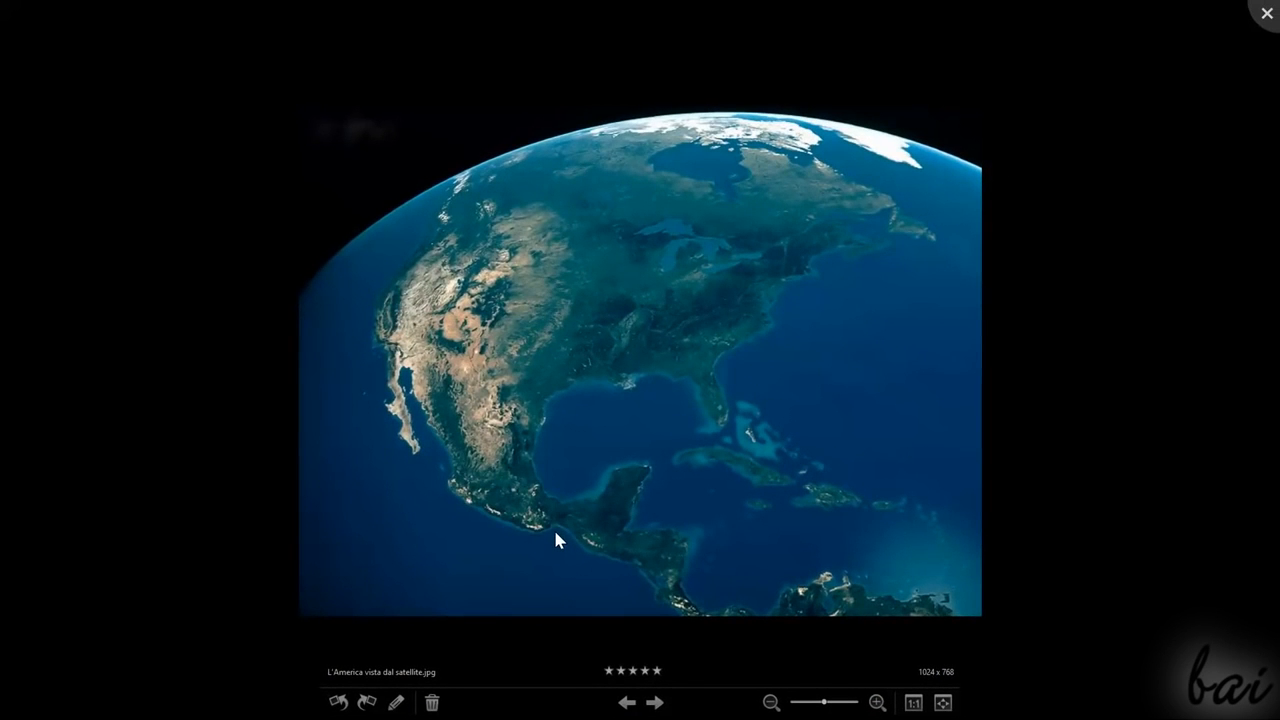
{"action": "left_click", "coordinate": [655, 702]}
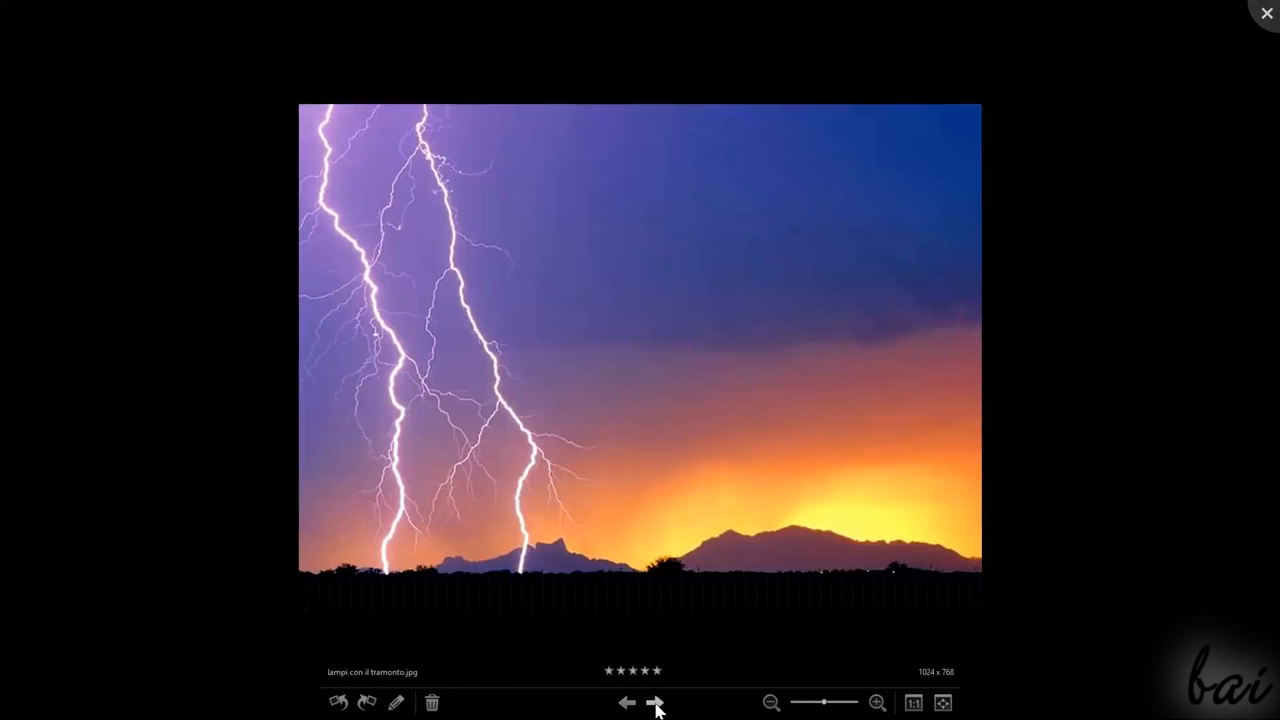
{"action": "left_click", "coordinate": [655, 702]}
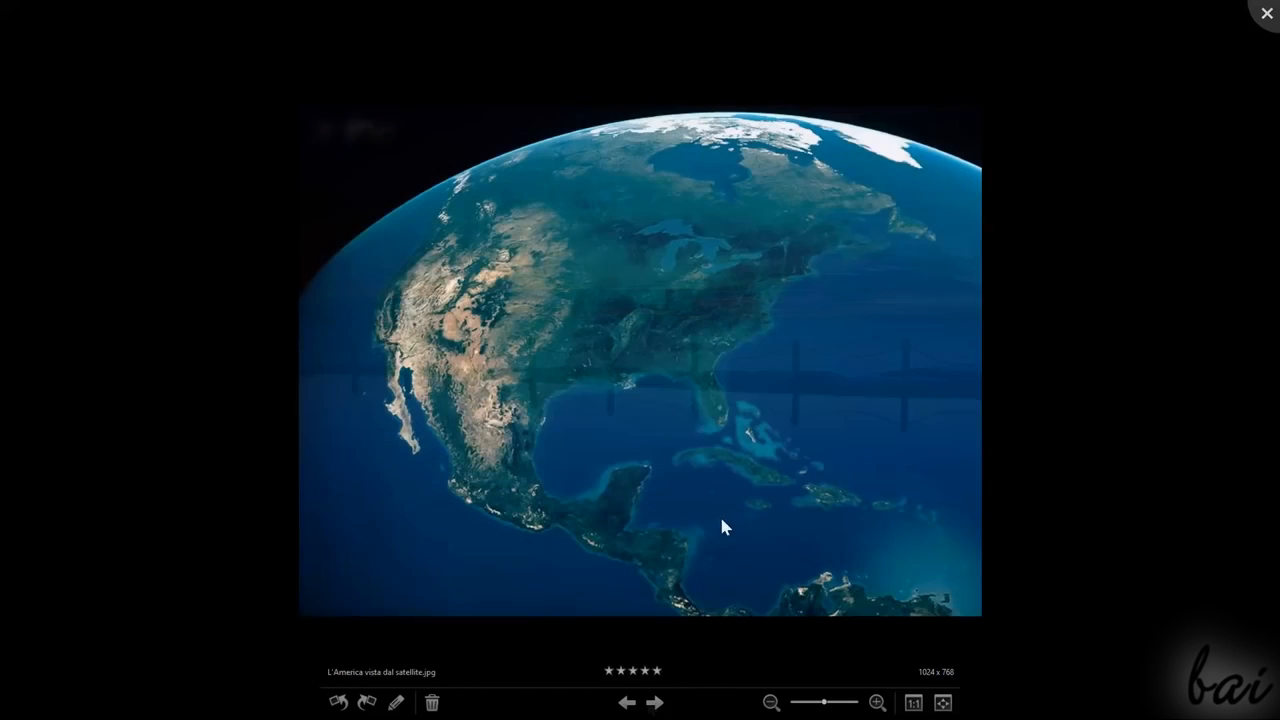
- Zoom out and back in on the full-screen Earth photo, and close the full-screen viewer
{"action": "scroll", "coordinate": [644, 442], "scroll_direction": "down", "scroll_amount": 4}
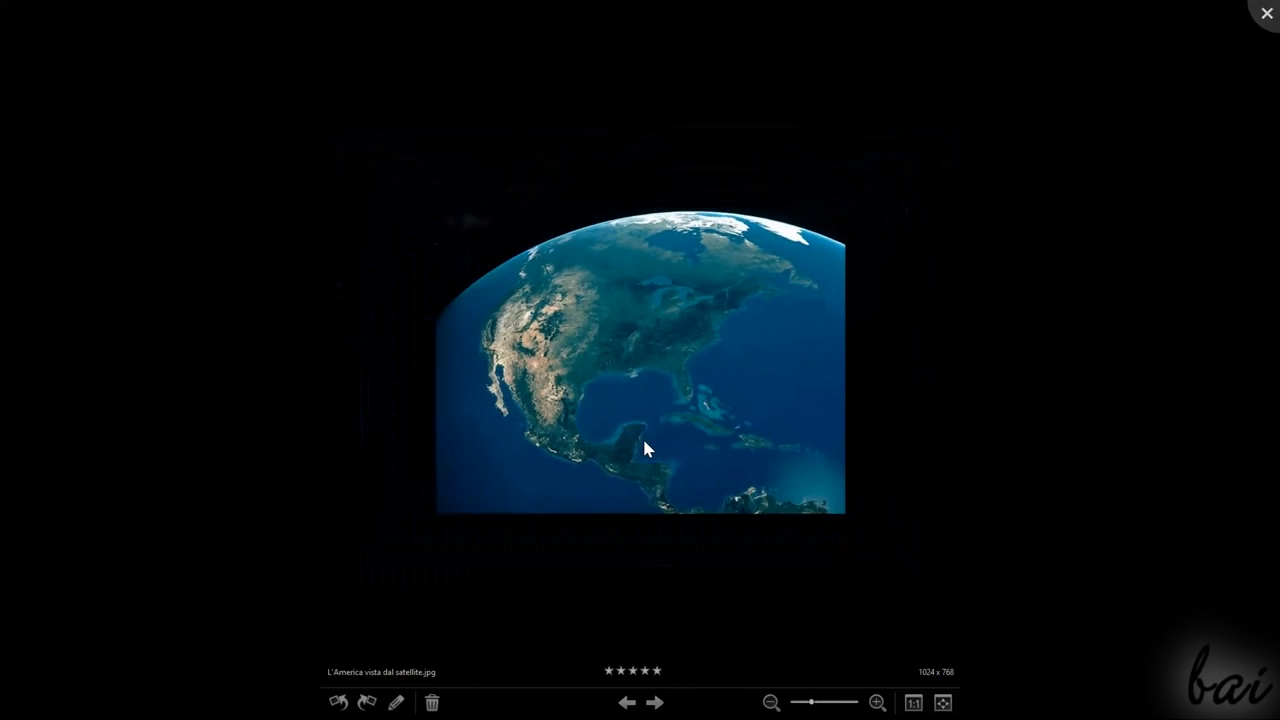
{"action": "scroll", "coordinate": [644, 442], "scroll_direction": "up", "scroll_amount": 2}
{"action": "scroll", "coordinate": [643, 448], "scroll_direction": "up", "scroll_amount": 2}
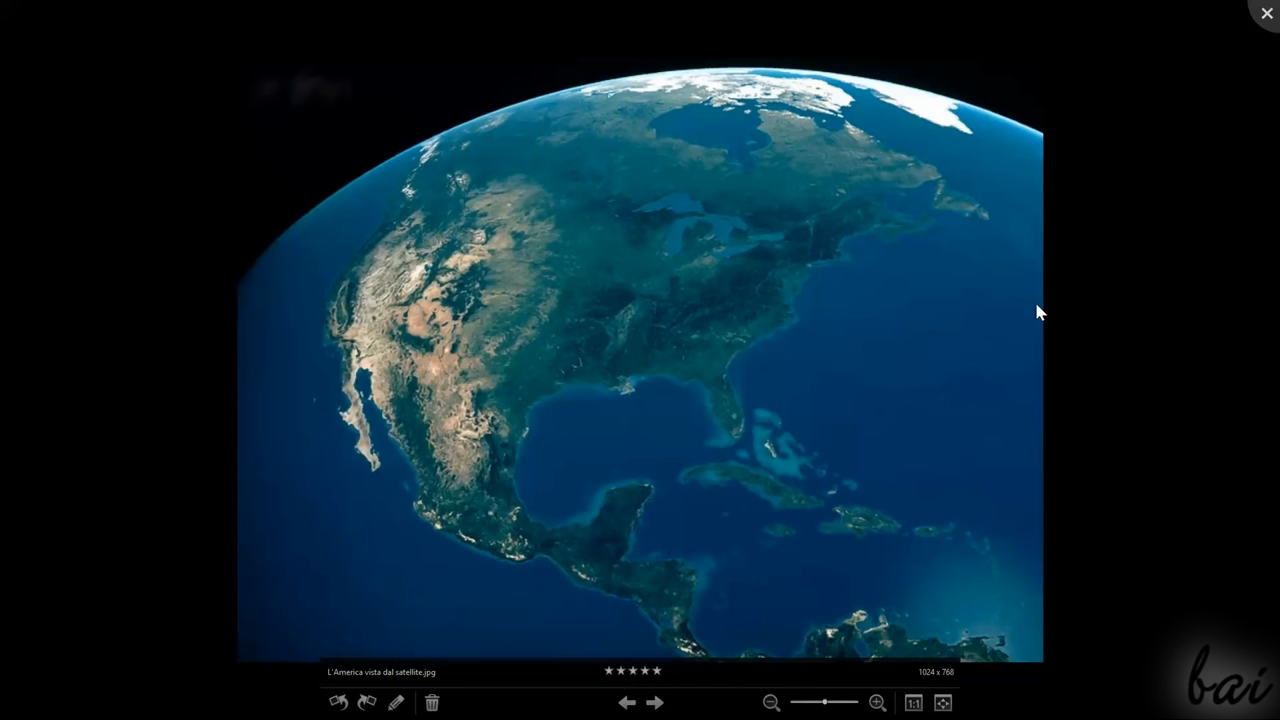
{"action": "left_click", "coordinate": [1265, 15]}
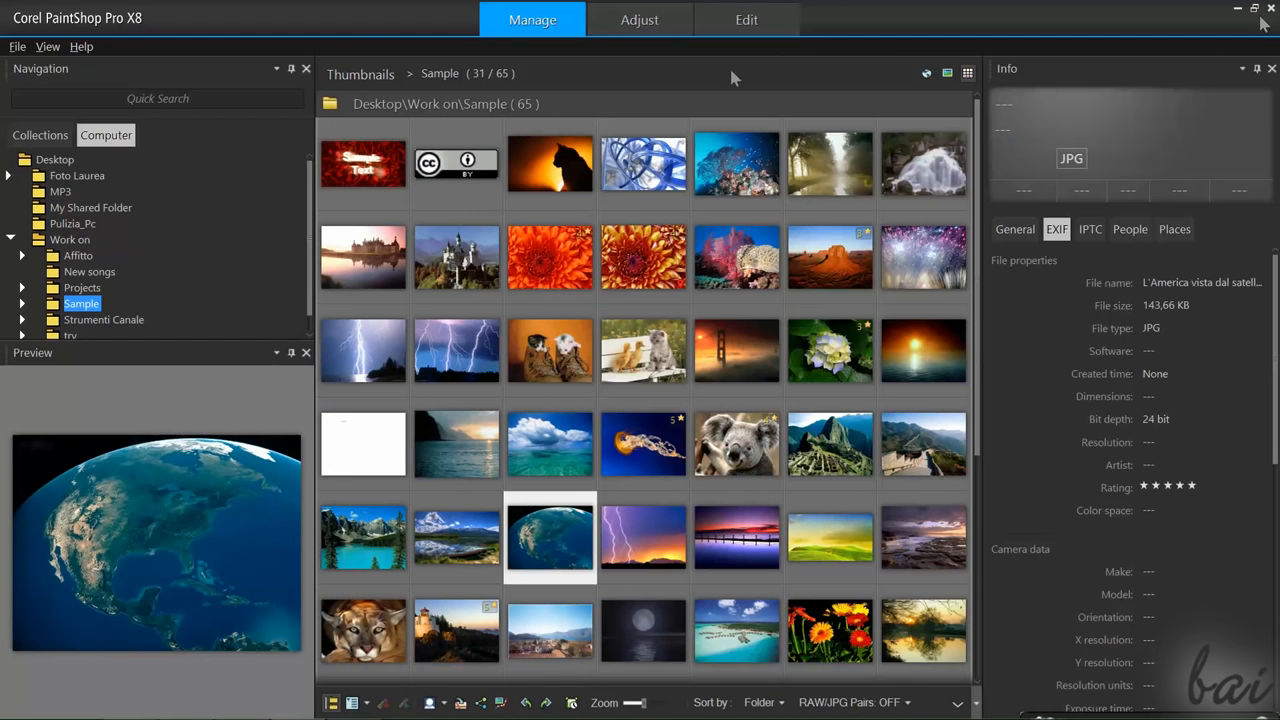
- Open the selected Earth satellite photo in the Adjust workspace
{"action": "left_click", "coordinate": [645, 20]}
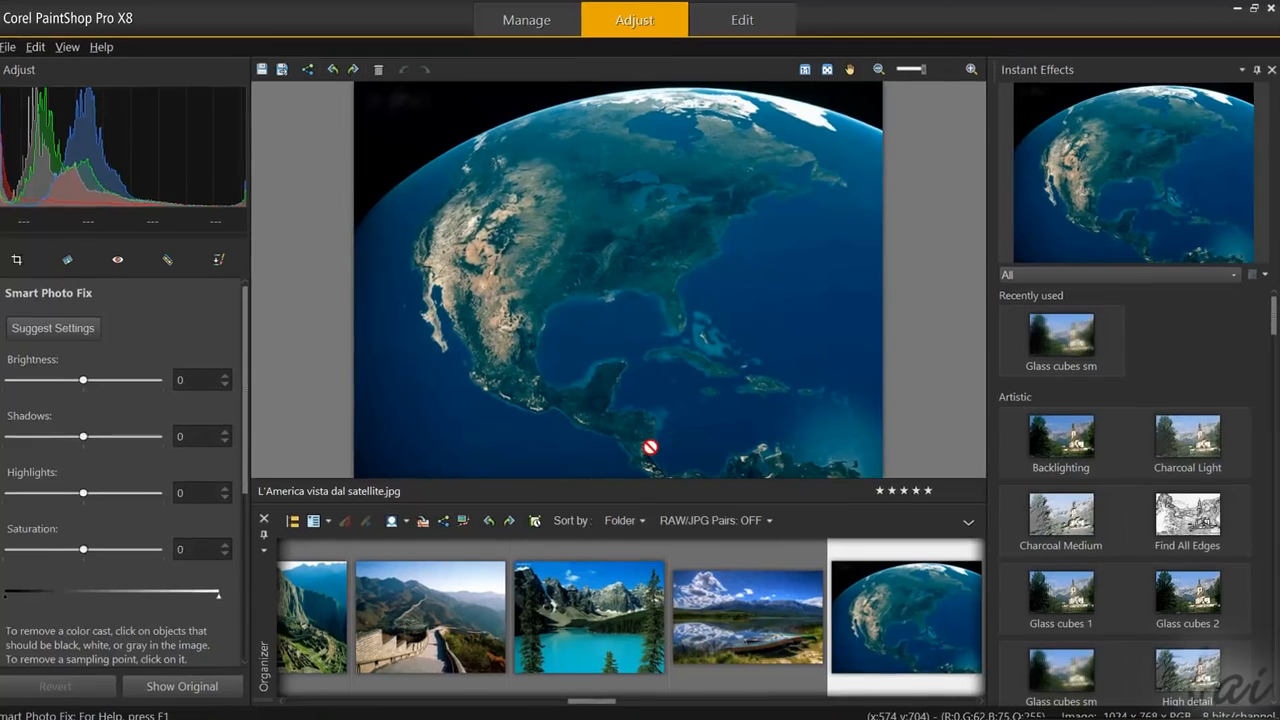
- Display the lake with boats, the turquoise mountain lake and the Great Wall photos in turn in the Adjust workspace
{"action": "left_click", "coordinate": [705, 633]}
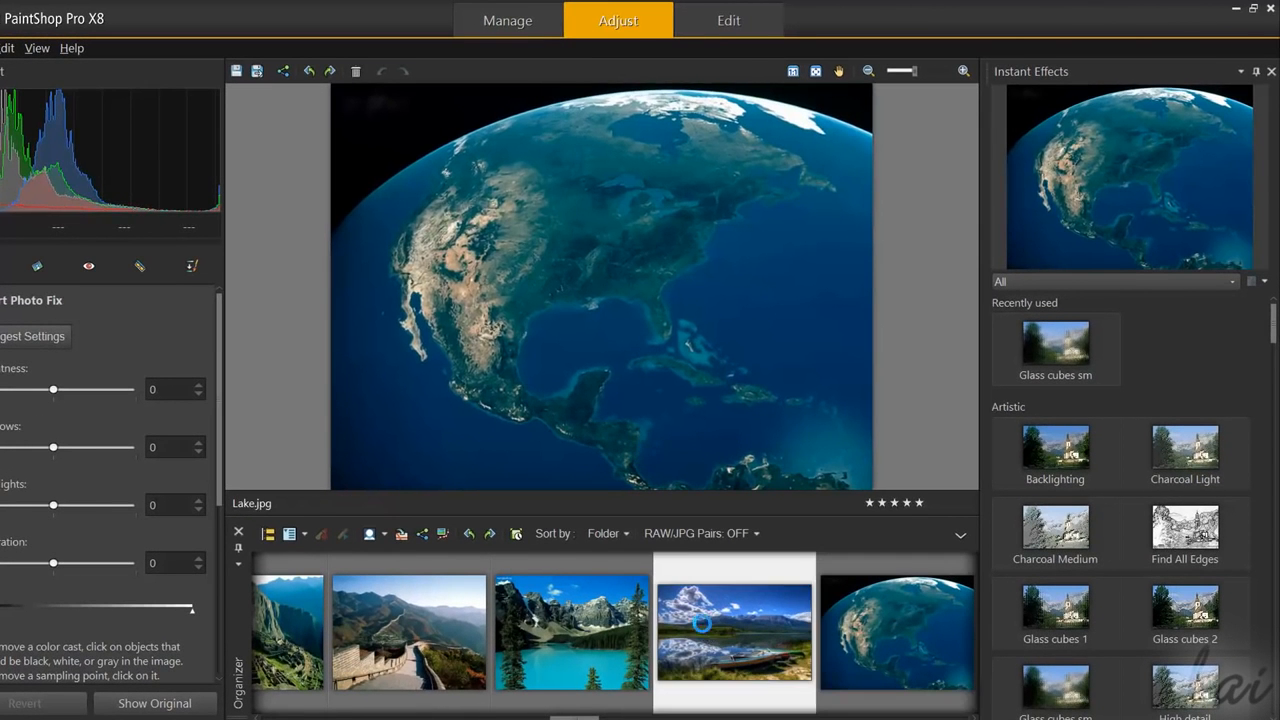
{"action": "left_click", "coordinate": [637, 622]}
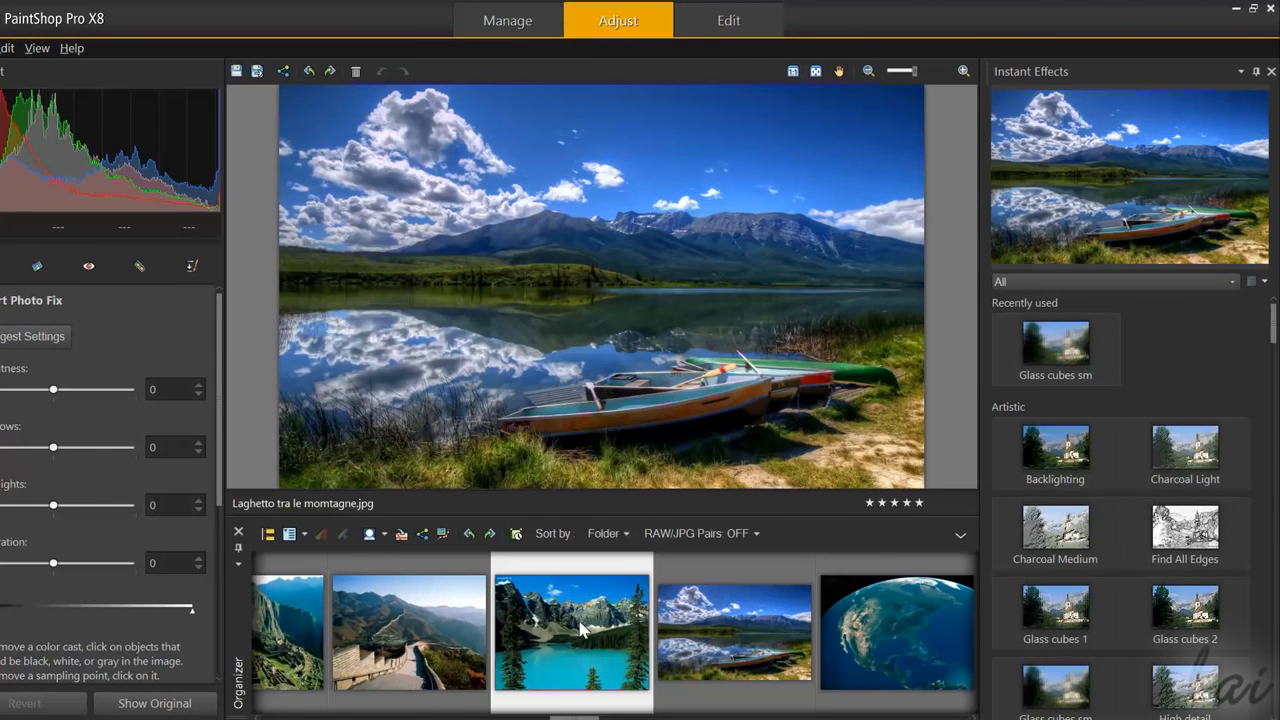
{"action": "left_click", "coordinate": [430, 642]}
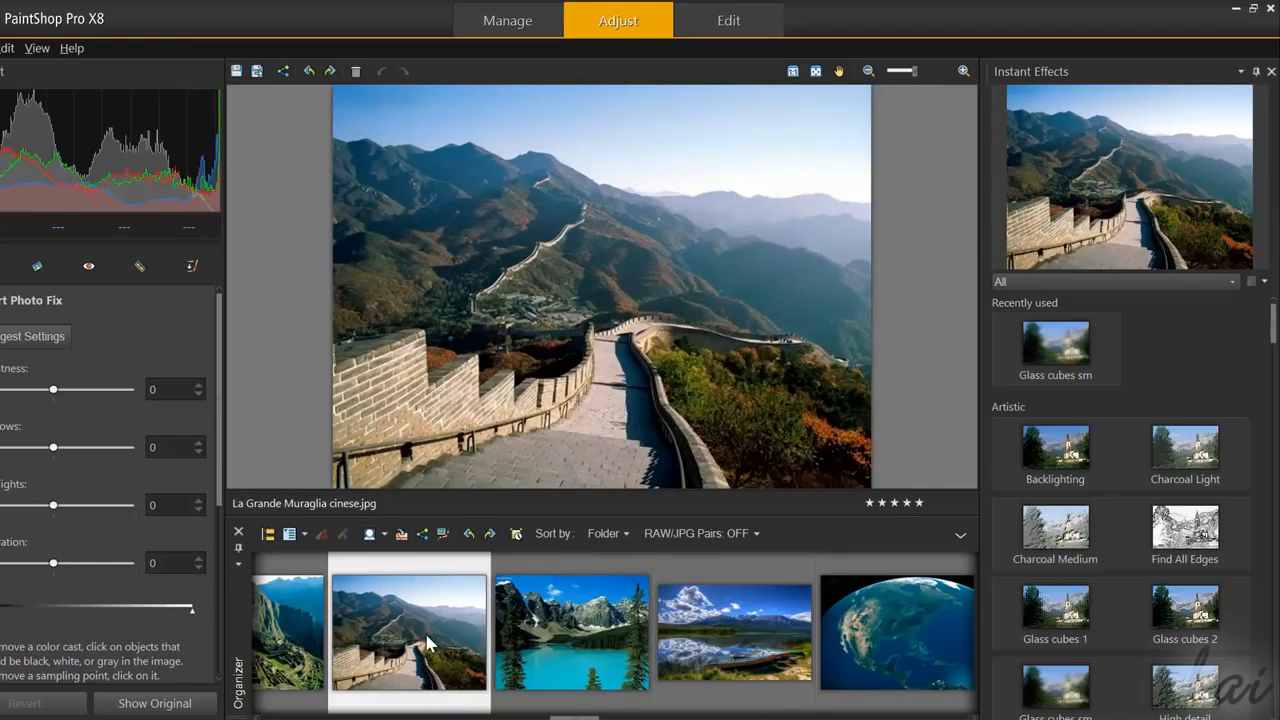
- Zoom out on the Great Wall photo until it is thumbnail-sized, and zoom back in
{"action": "left_click_drag", "start_coordinate": [428, 638], "coordinate": [659, 276]}
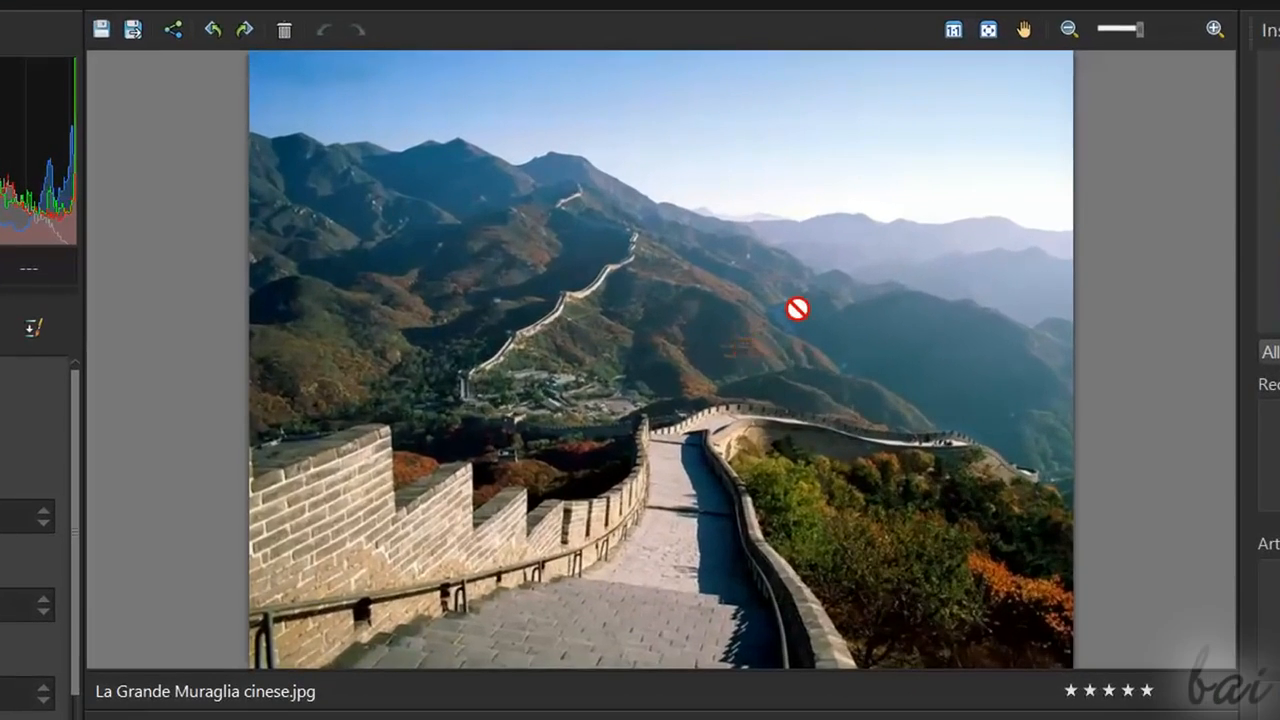
{"action": "scroll", "coordinate": [743, 280], "scroll_direction": "up", "scroll_amount": 3}
{"action": "scroll", "coordinate": [743, 280], "scroll_direction": "down", "scroll_amount": 2}
{"action": "scroll", "coordinate": [797, 309], "scroll_direction": "down", "scroll_amount": 5}
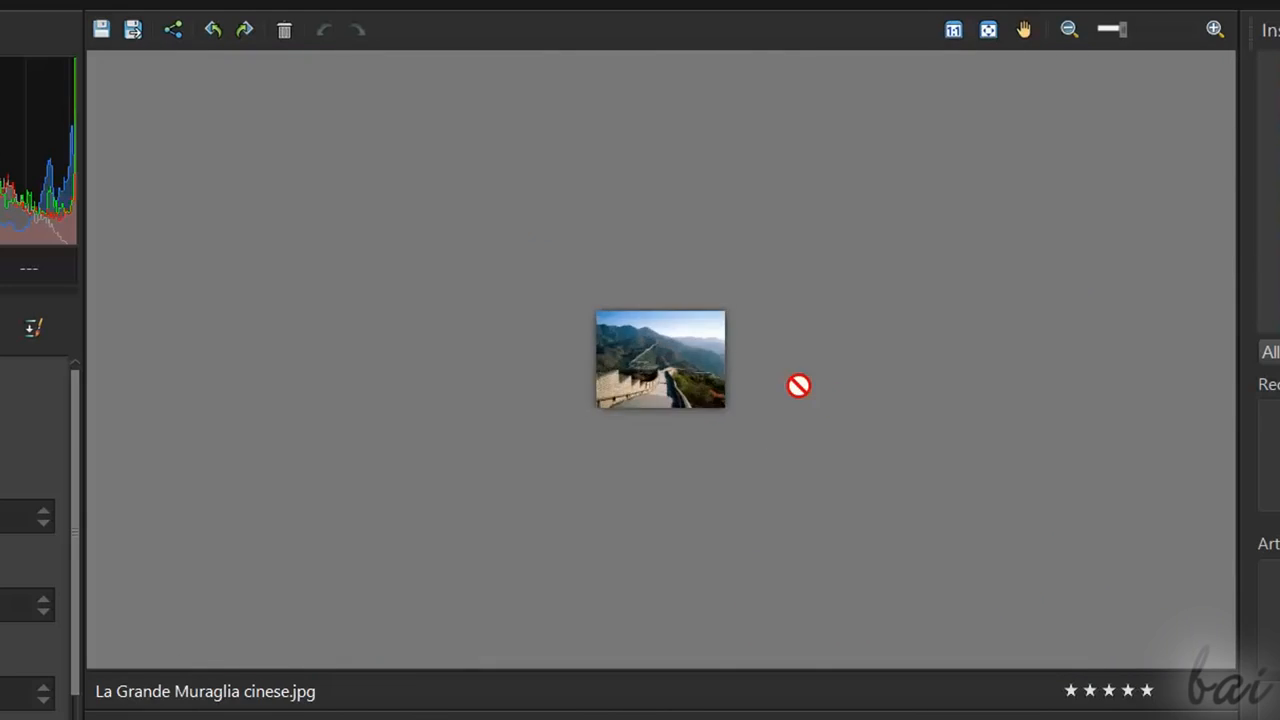
{"action": "scroll", "coordinate": [798, 385], "scroll_direction": "up", "scroll_amount": 6}
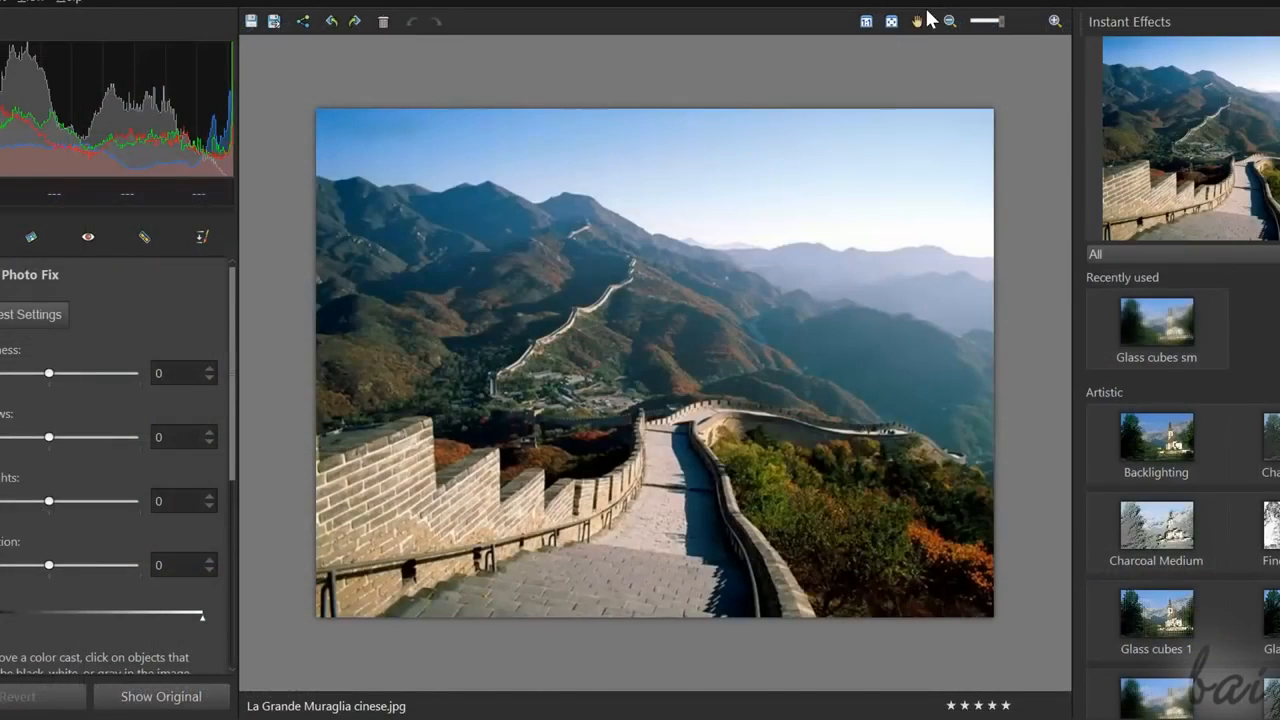
- Zoom in on the Great Wall photo, pan across its details with the Pan tool, and zoom back out to the whole image
{"action": "left_click", "coordinate": [918, 22]}
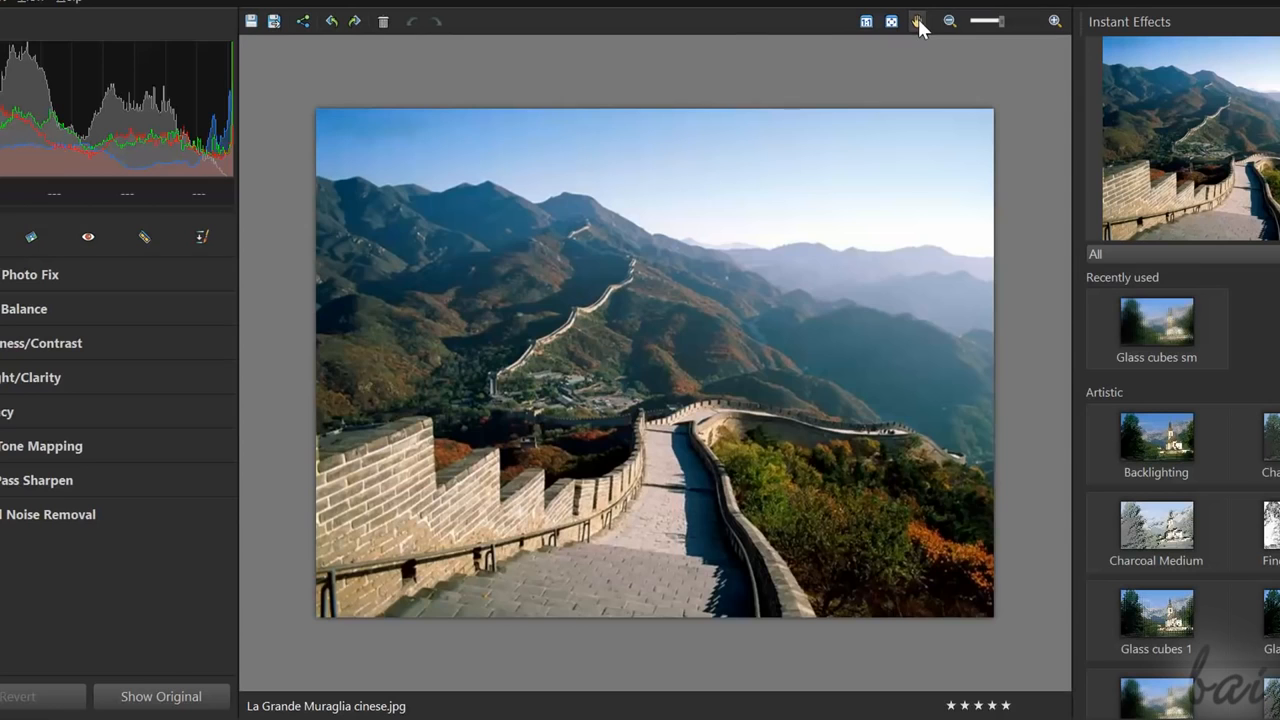
{"action": "scroll", "coordinate": [660, 305], "scroll_direction": "up", "scroll_amount": 1}
{"action": "scroll", "coordinate": [830, 264], "scroll_direction": "up", "scroll_amount": 4}
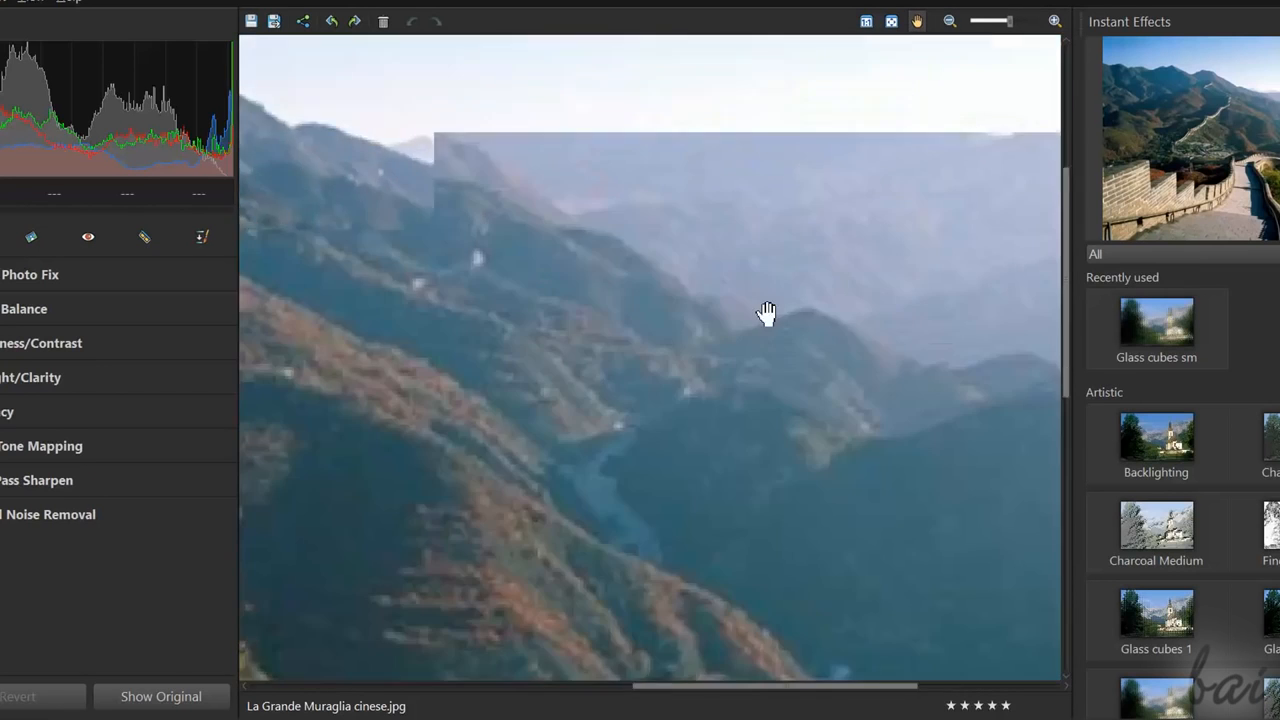
{"action": "scroll", "coordinate": [766, 314], "scroll_direction": "down", "scroll_amount": 2}
{"action": "left_click_drag", "start_coordinate": [631, 374], "coordinate": [841, 93]}
{"action": "left_click_drag", "start_coordinate": [577, 443], "coordinate": [819, 160]}
{"action": "left_click_drag", "start_coordinate": [757, 192], "coordinate": [904, 393]}
{"action": "left_click_drag", "start_coordinate": [586, 251], "coordinate": [666, 480]}
{"action": "left_click_drag", "start_coordinate": [910, 378], "coordinate": [809, 96]}
{"action": "left_click_drag", "start_coordinate": [716, 416], "coordinate": [832, 177]}
{"action": "left_click_drag", "start_coordinate": [689, 282], "coordinate": [912, 517]}
{"action": "scroll", "coordinate": [770, 226], "scroll_direction": "down", "scroll_amount": 4}
{"action": "scroll", "coordinate": [823, 174], "scroll_direction": "up", "scroll_amount": 1}
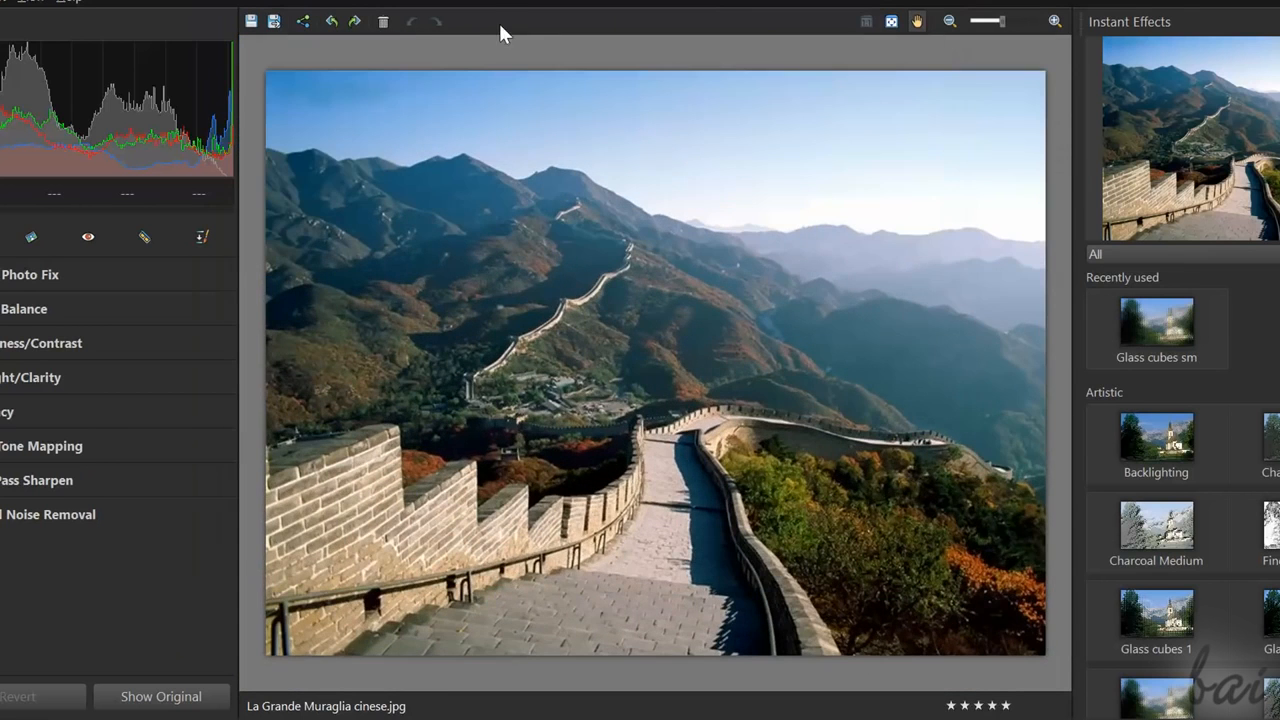
- Rotate the Great Wall photo counterclockwise once, and rotate it clockwise back to upright
{"action": "left_click", "coordinate": [331, 22]}
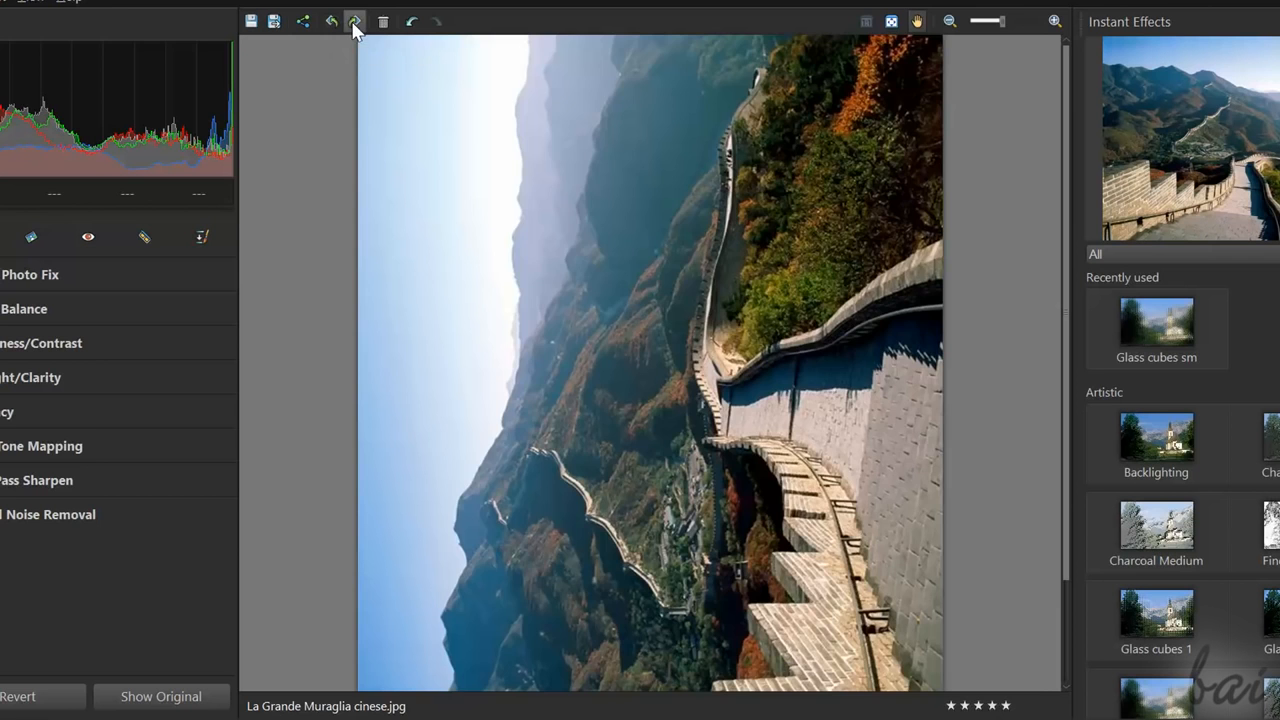
{"action": "left_click", "coordinate": [354, 22]}
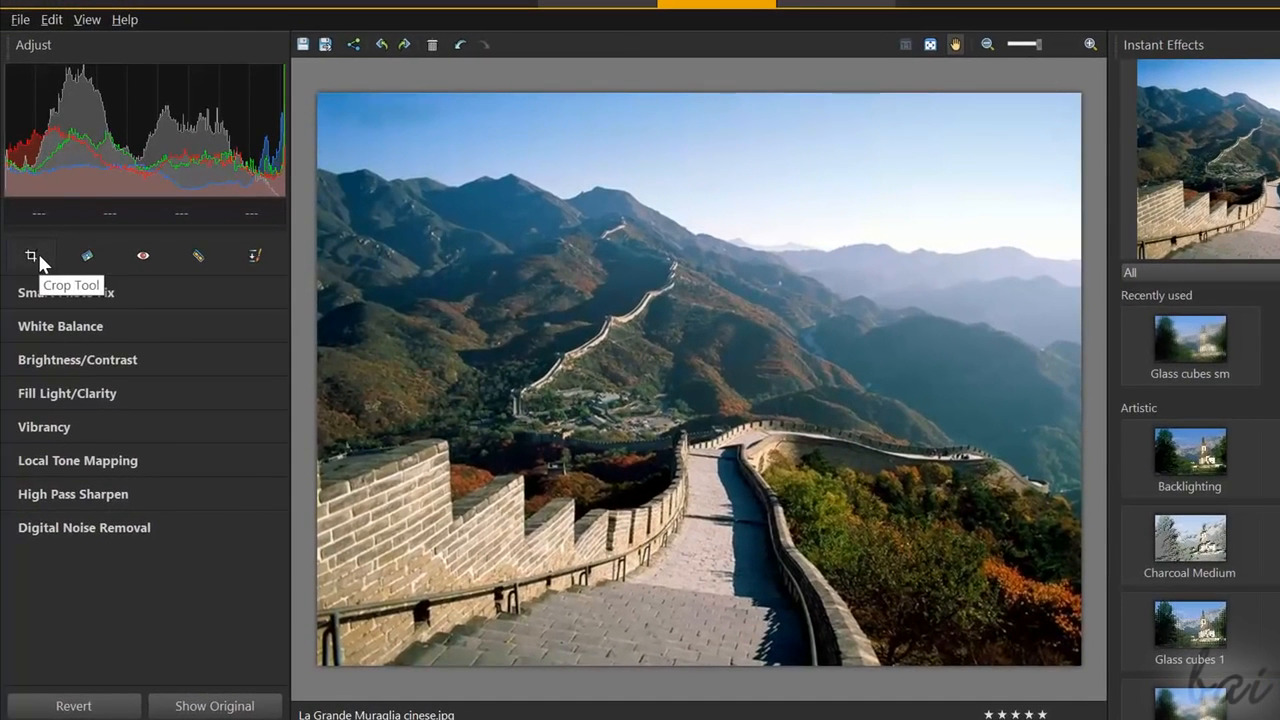
- Frame the upper-right part of the Great Wall photo with the Crop tool, using a crop area 552 pixels high
{"action": "left_click", "coordinate": [39, 257]}
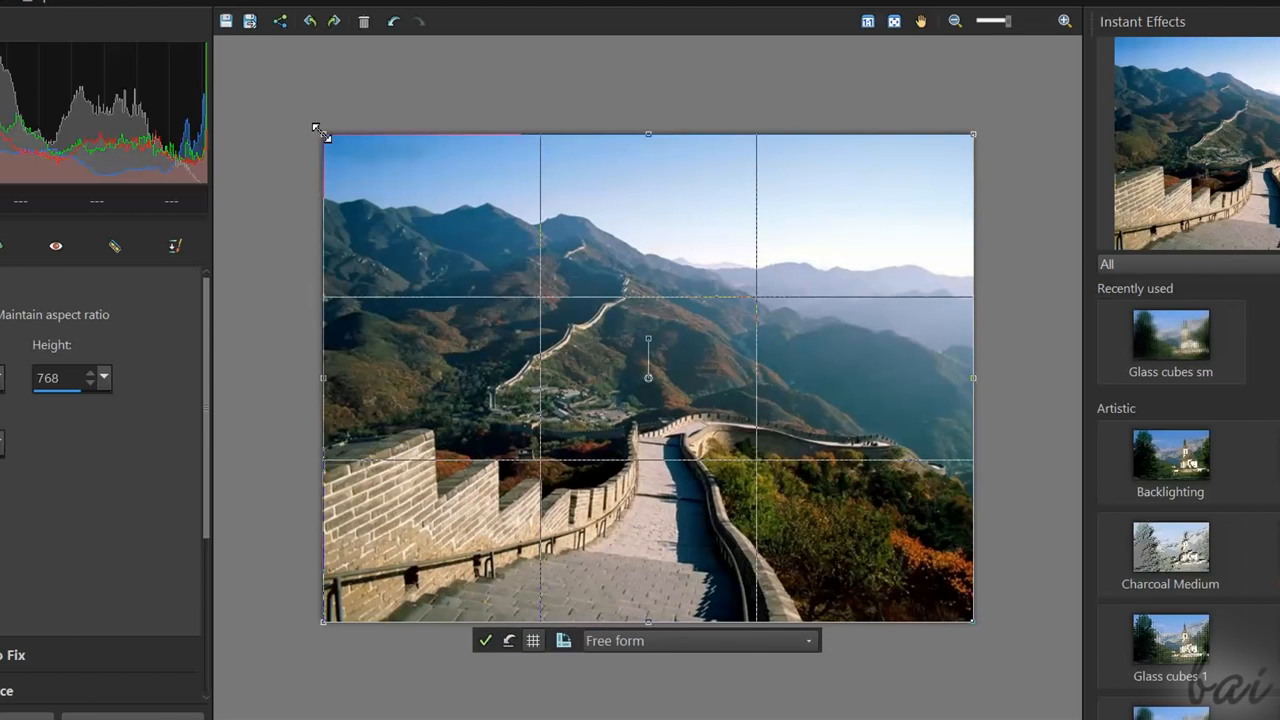
{"action": "left_click_drag", "start_coordinate": [317, 129], "coordinate": [563, 174]}
{"action": "left_click_drag", "start_coordinate": [858, 344], "coordinate": [632, 410]}
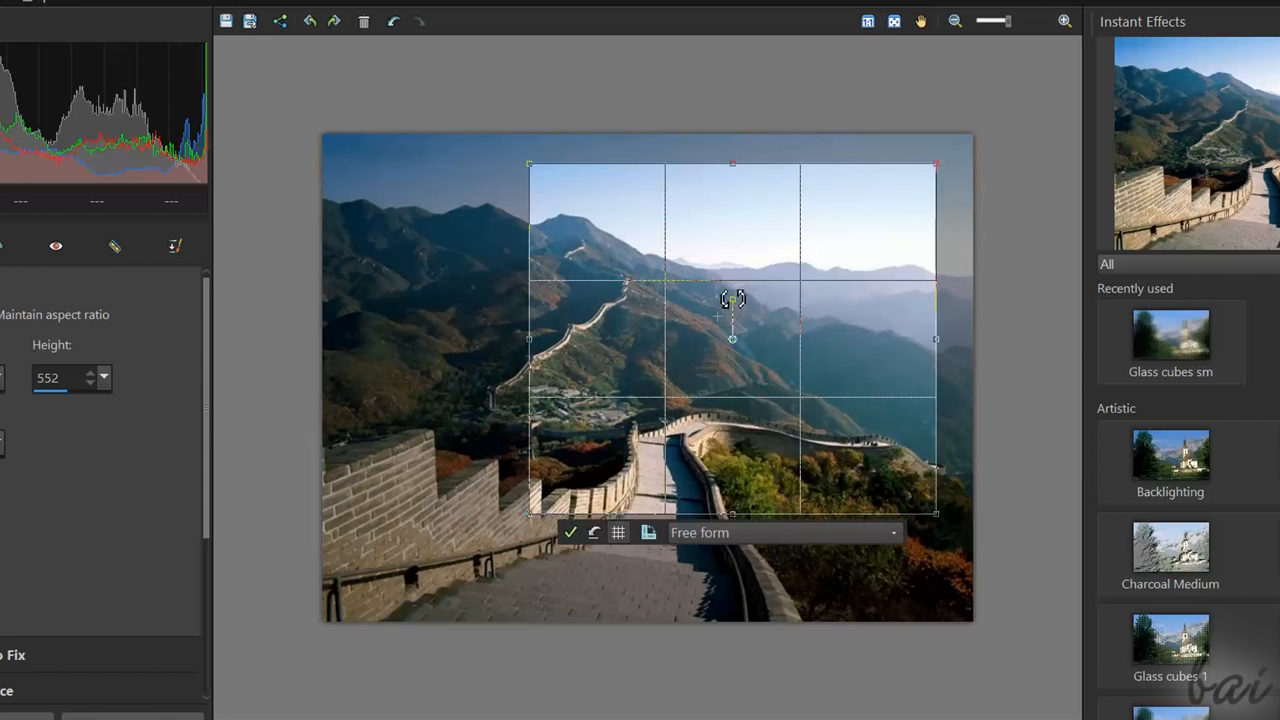
{"action": "left_click_drag", "start_coordinate": [733, 299], "coordinate": [727, 339]}
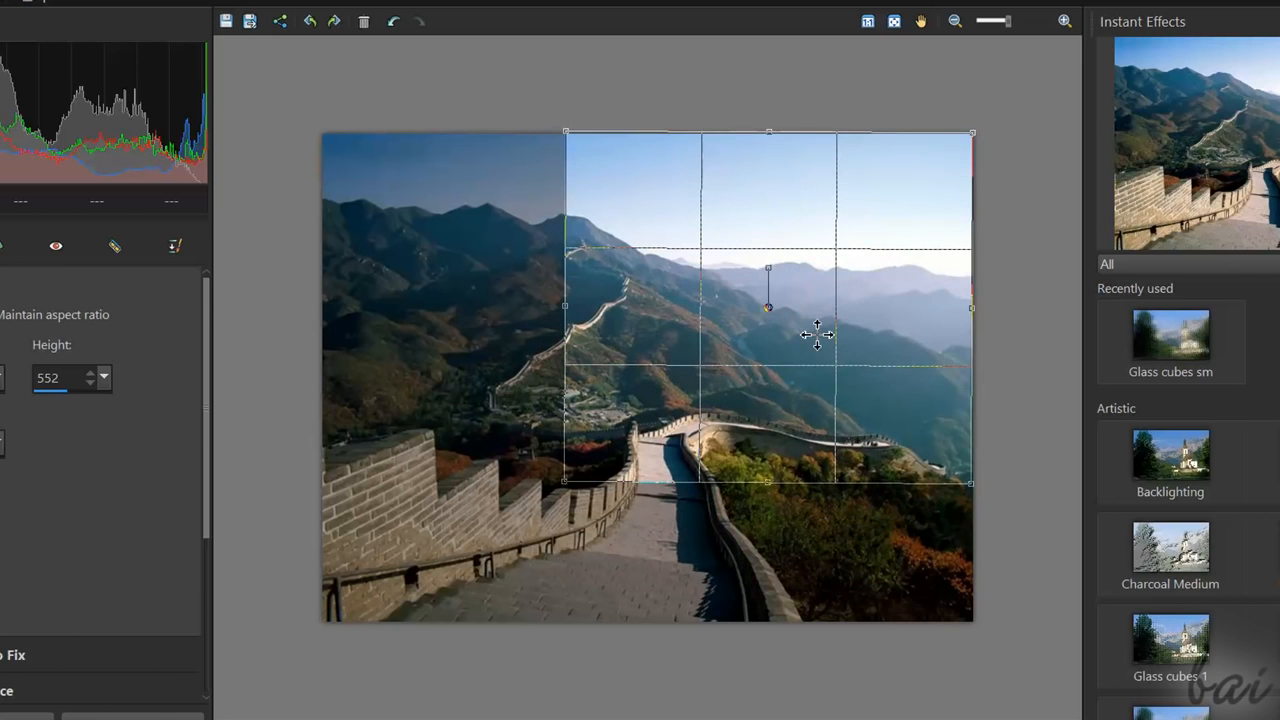
{"action": "left_click_drag", "start_coordinate": [817, 335], "coordinate": [817, 338]}
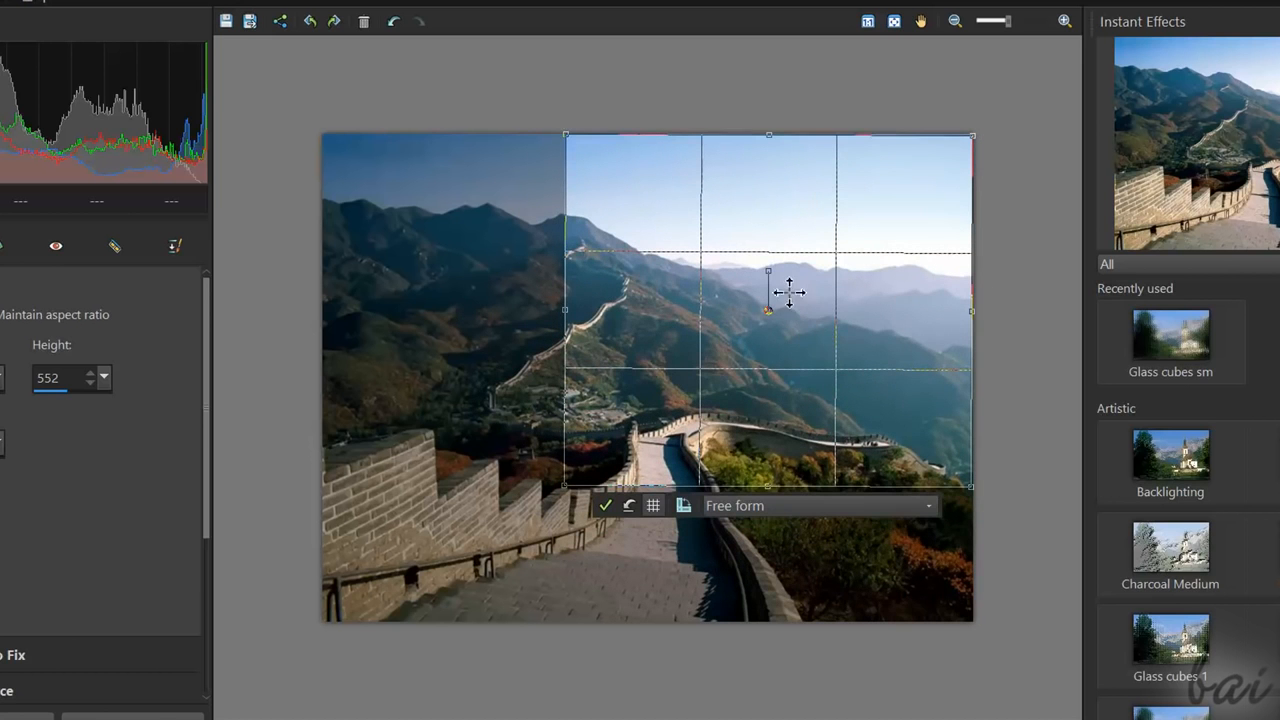
- Look through the crop proportion presets, keep Free form, and apply the crop
{"action": "left_click", "coordinate": [758, 505]}
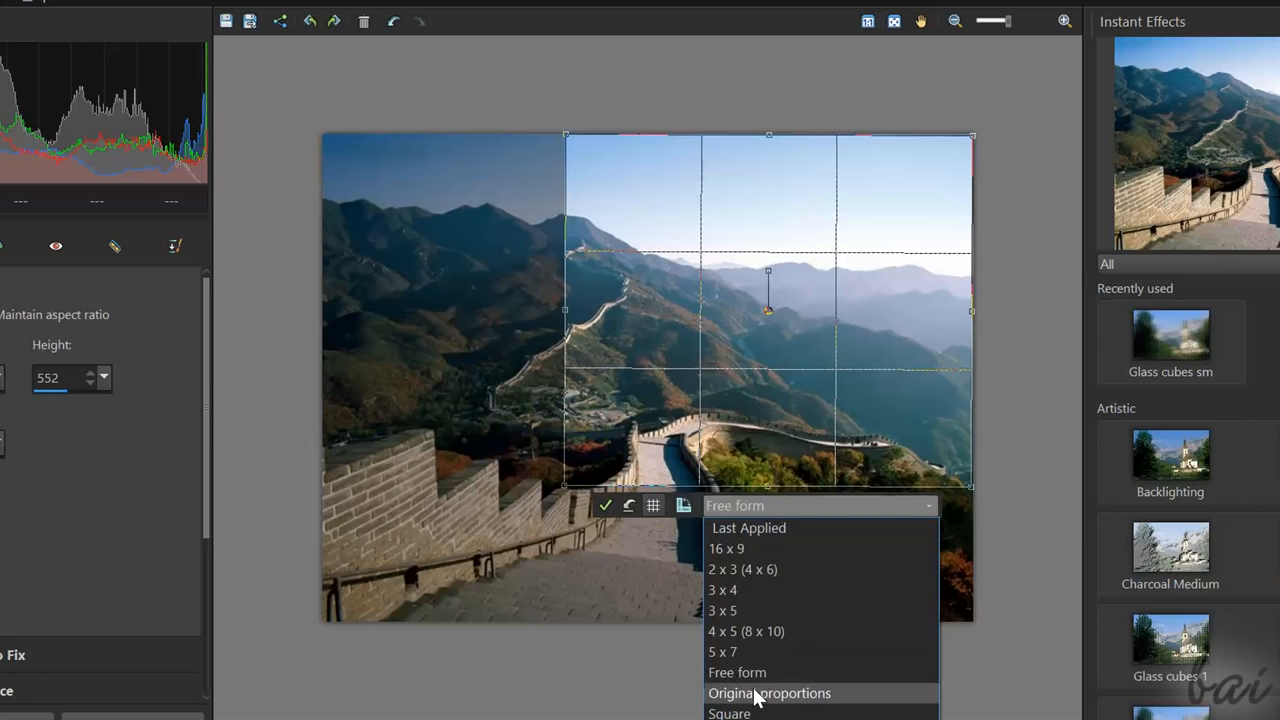
{"action": "left_click", "coordinate": [732, 505]}
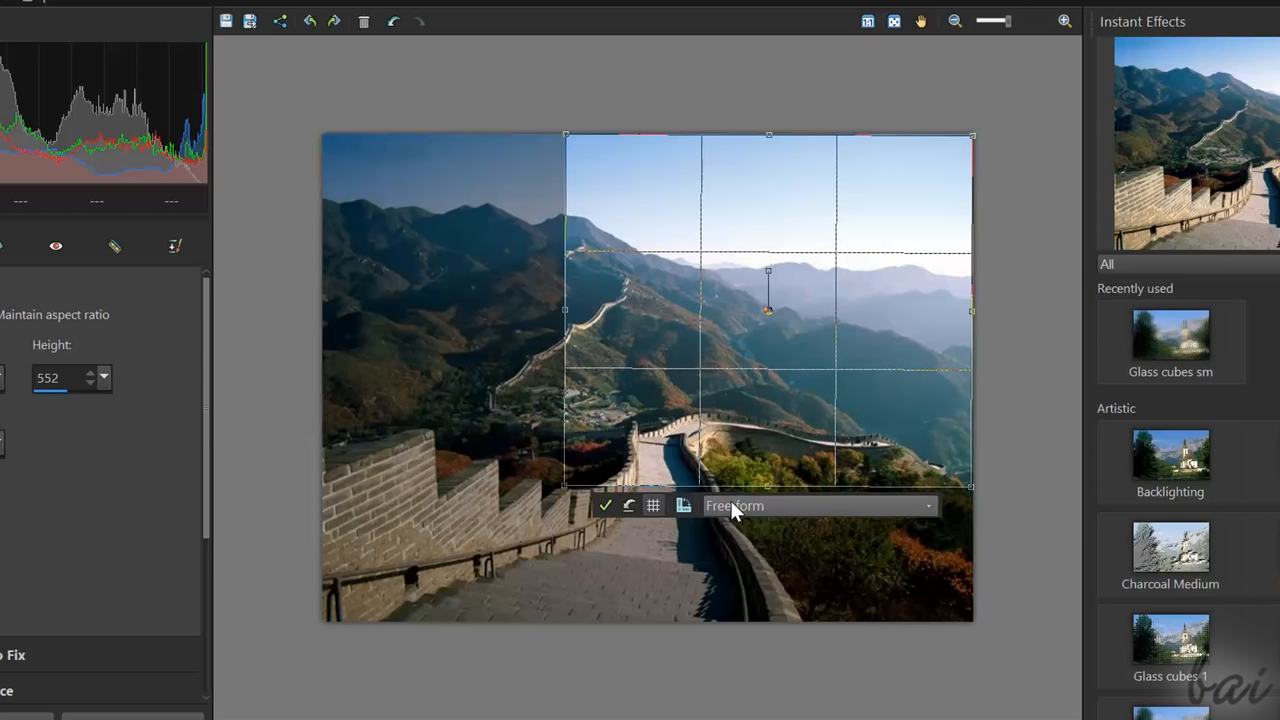
{"action": "left_click", "coordinate": [604, 507]}
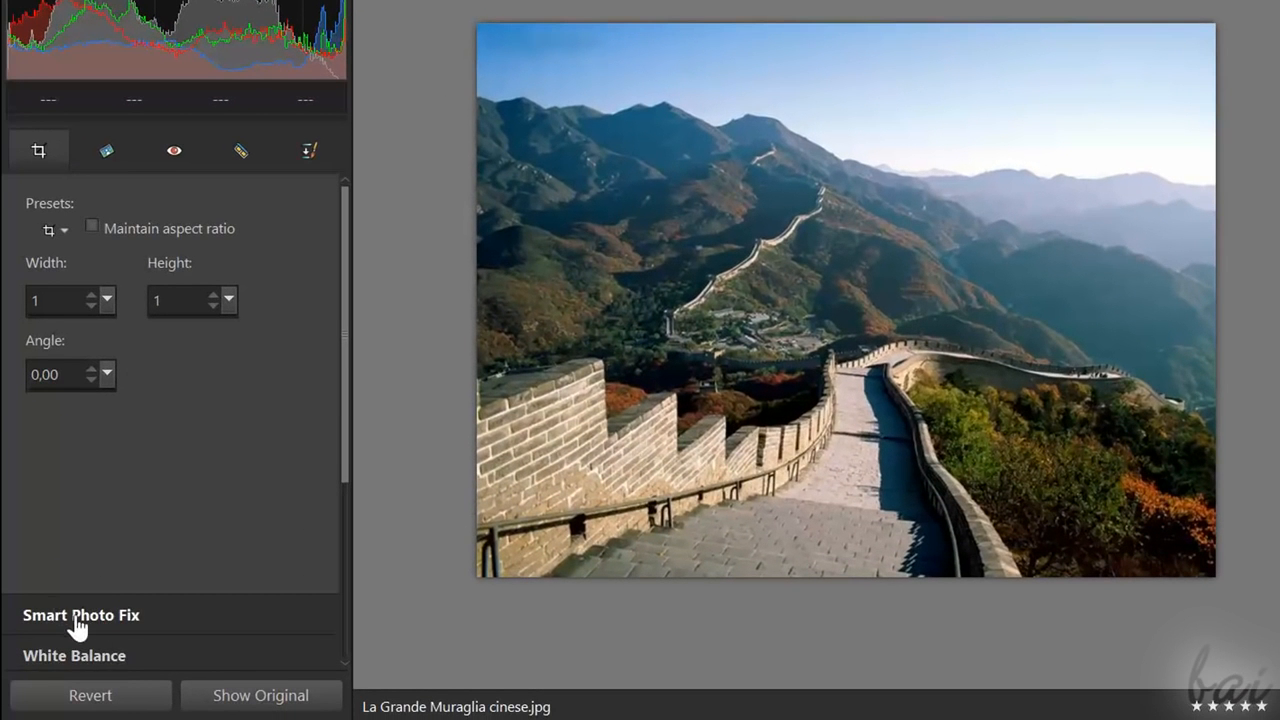
- Open Smart Photo Fix, try its sliders on the Great Wall photo, and set Highlights to 9
{"action": "left_click", "coordinate": [73, 616]}
{"action": "mouse_move", "coordinate": [128, 312]}
{"action": "left_mouse_down"}
{"action": "mouse_move", "coordinate": [152, 310]}
{"action": "mouse_move", "coordinate": [201, 349]}
{"action": "mouse_move", "coordinate": [134, 322]}
{"action": "left_mouse_up"}
{"action": "mouse_move", "coordinate": [139, 536]}
{"action": "left_mouse_down"}
{"action": "mouse_move", "coordinate": [188, 542]}
{"action": "mouse_move", "coordinate": [90, 538]}
{"action": "mouse_move", "coordinate": [128, 540]}
{"action": "left_mouse_up"}
{"action": "left_click", "coordinate": [318, 318]}
{"action": "mouse_move", "coordinate": [128, 388]}
{"action": "left_mouse_down"}
{"action": "mouse_move", "coordinate": [186, 394]}
{"action": "mouse_move", "coordinate": [111, 384]}
{"action": "mouse_move", "coordinate": [128, 388]}
{"action": "left_mouse_up"}
{"action": "mouse_move", "coordinate": [128, 464]}
{"action": "left_mouse_down"}
{"action": "mouse_move", "coordinate": [77, 465]}
{"action": "mouse_move", "coordinate": [149, 473]}
{"action": "left_mouse_up"}
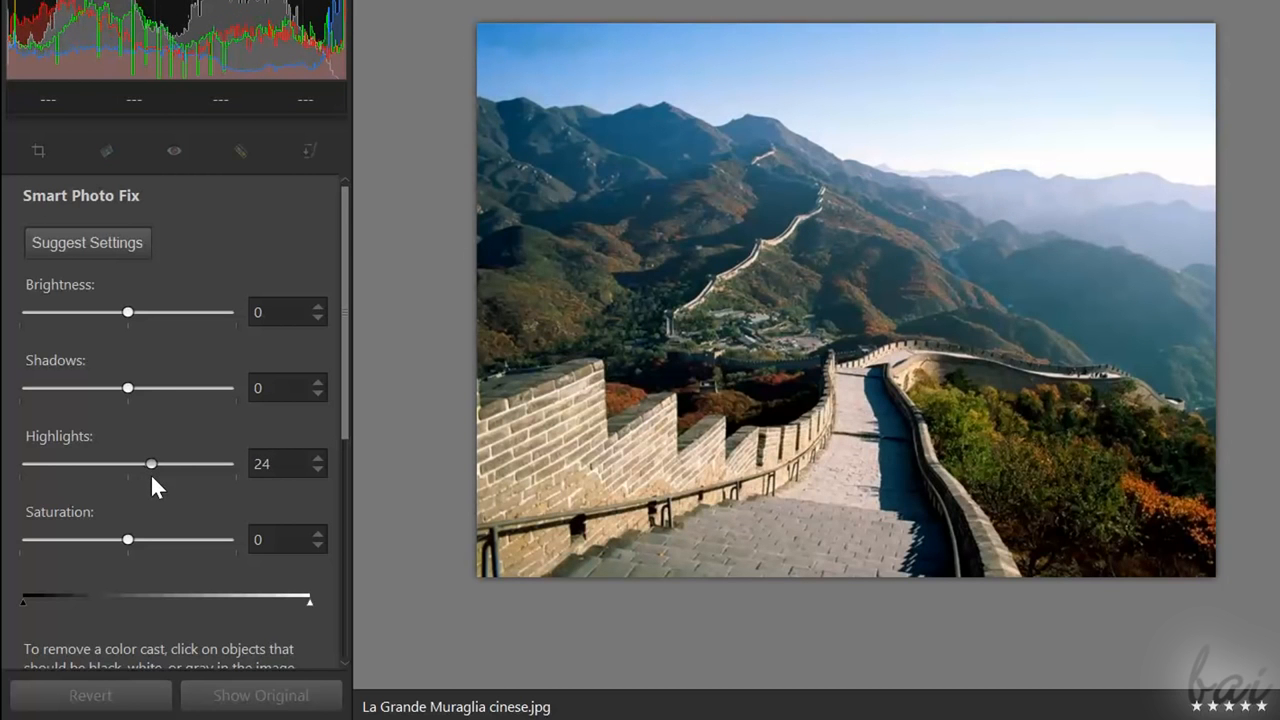
{"action": "left_click_drag", "start_coordinate": [150, 473], "coordinate": [136, 466]}
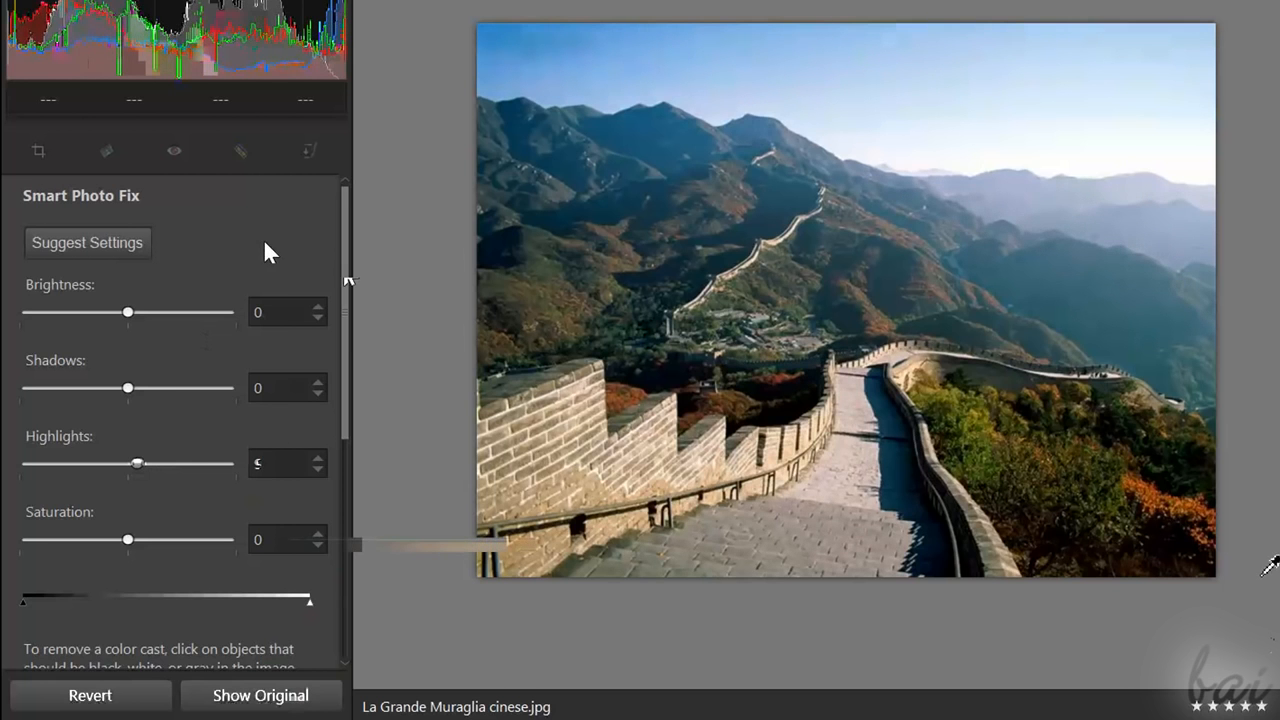
- Set the Smart Photo Fix Brightness to 10, and fine-tune it to 19
{"action": "left_click_drag", "start_coordinate": [280, 313], "coordinate": [238, 313]}
{"action": "type", "text": "10"}
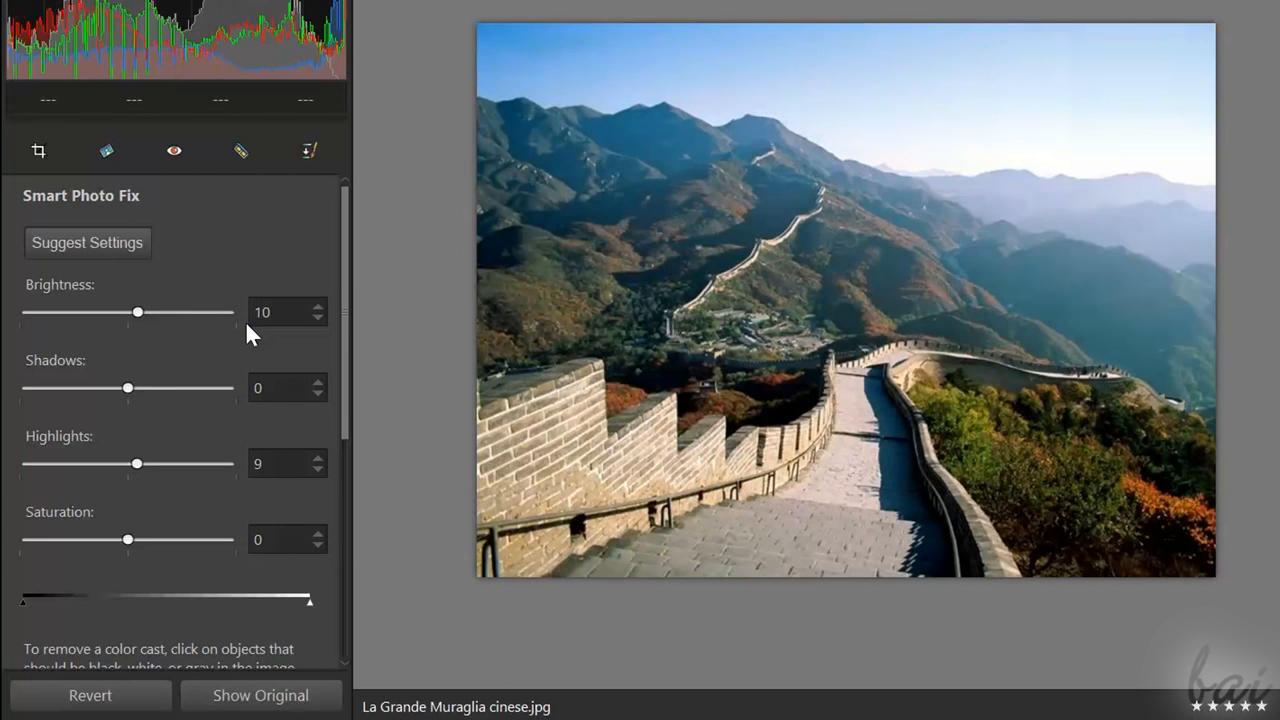
{"action": "mouse_move", "coordinate": [137, 313]}
{"action": "left_mouse_down"}
{"action": "mouse_move", "coordinate": [111, 315]}
{"action": "mouse_move", "coordinate": [138, 315]}
{"action": "left_mouse_up"}
{"action": "left_click", "coordinate": [319, 317]}
{"action": "left_click", "coordinate": [319, 317]}
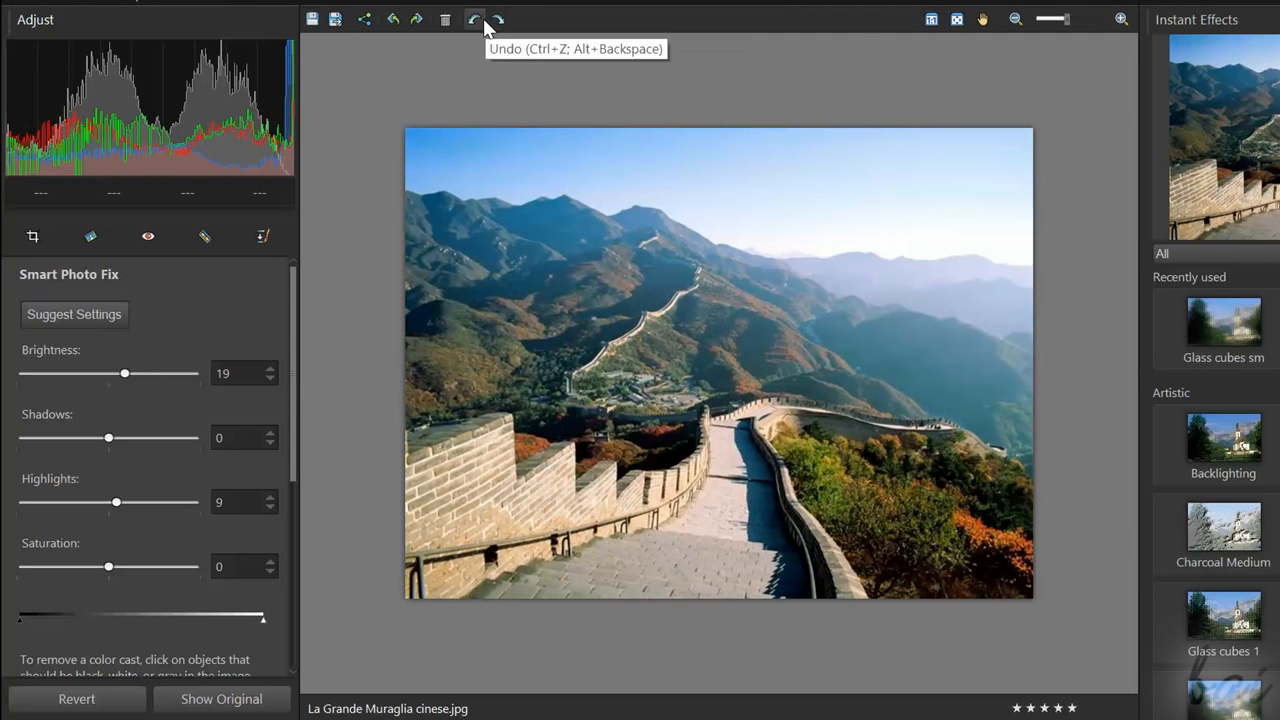
- Undo and redo the latest brightness changes, finishing with Brightness at 19
{"action": "left_click", "coordinate": [475, 20]}
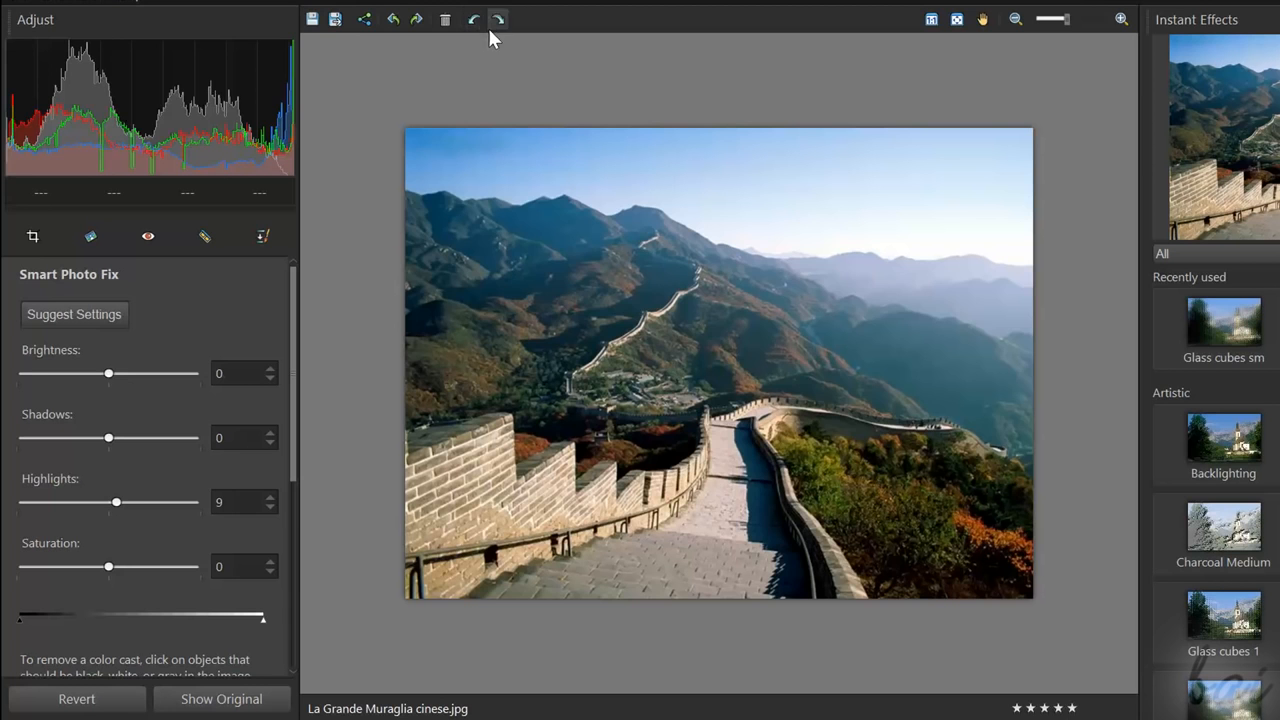
{"action": "left_click", "coordinate": [497, 20]}
{"action": "left_click", "coordinate": [496, 22]}
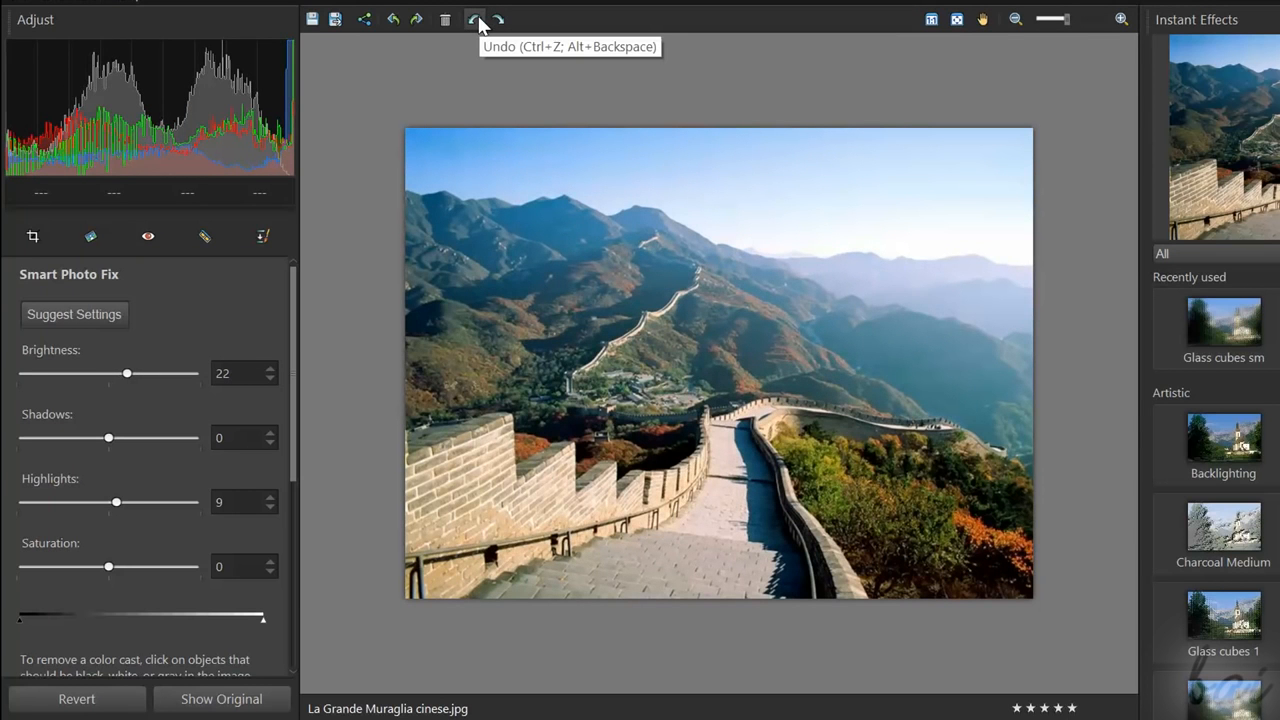
{"action": "left_click", "coordinate": [477, 20]}
{"action": "left_click", "coordinate": [477, 20]}
{"action": "left_click", "coordinate": [497, 22]}
- Set the Smart Photo Fix Saturation to 26, and compare the adjusted photo with the original twice
{"action": "left_click", "coordinate": [131, 567]}
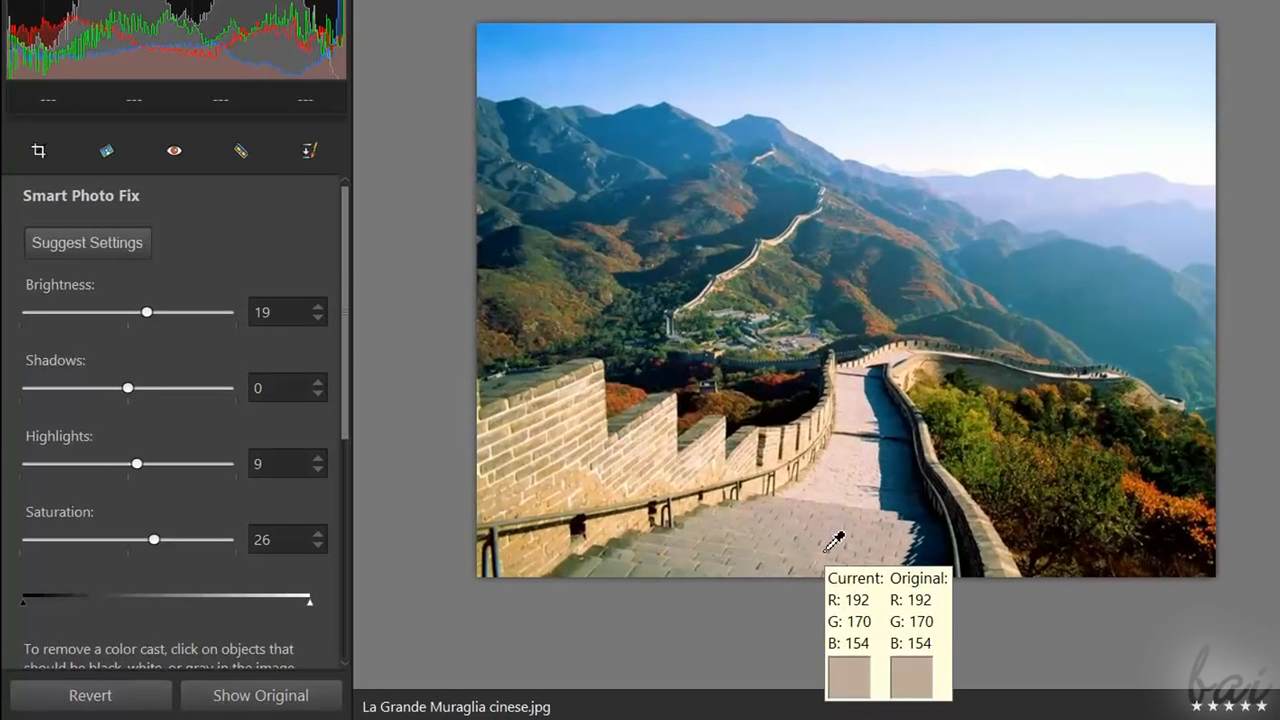
{"action": "left_click", "coordinate": [263, 697]}
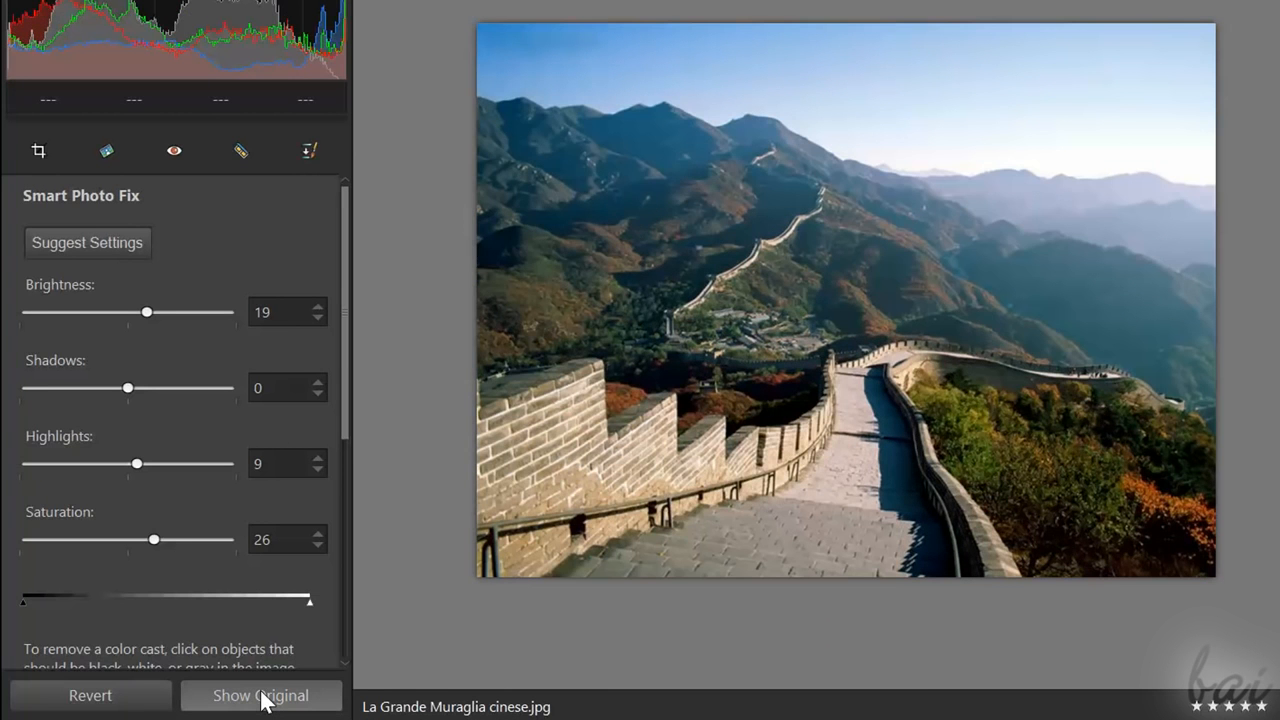
{"action": "left_click", "coordinate": [263, 697]}
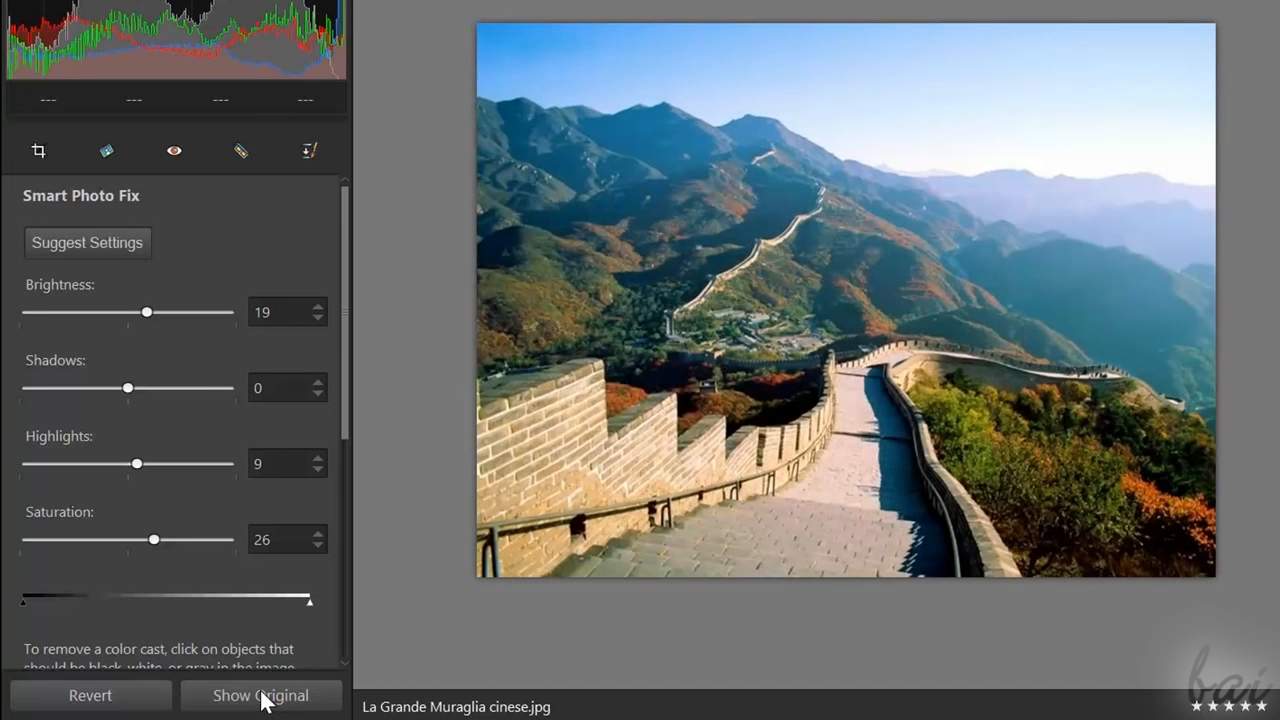
{"action": "left_click", "coordinate": [263, 697]}
{"action": "left_click", "coordinate": [263, 697]}
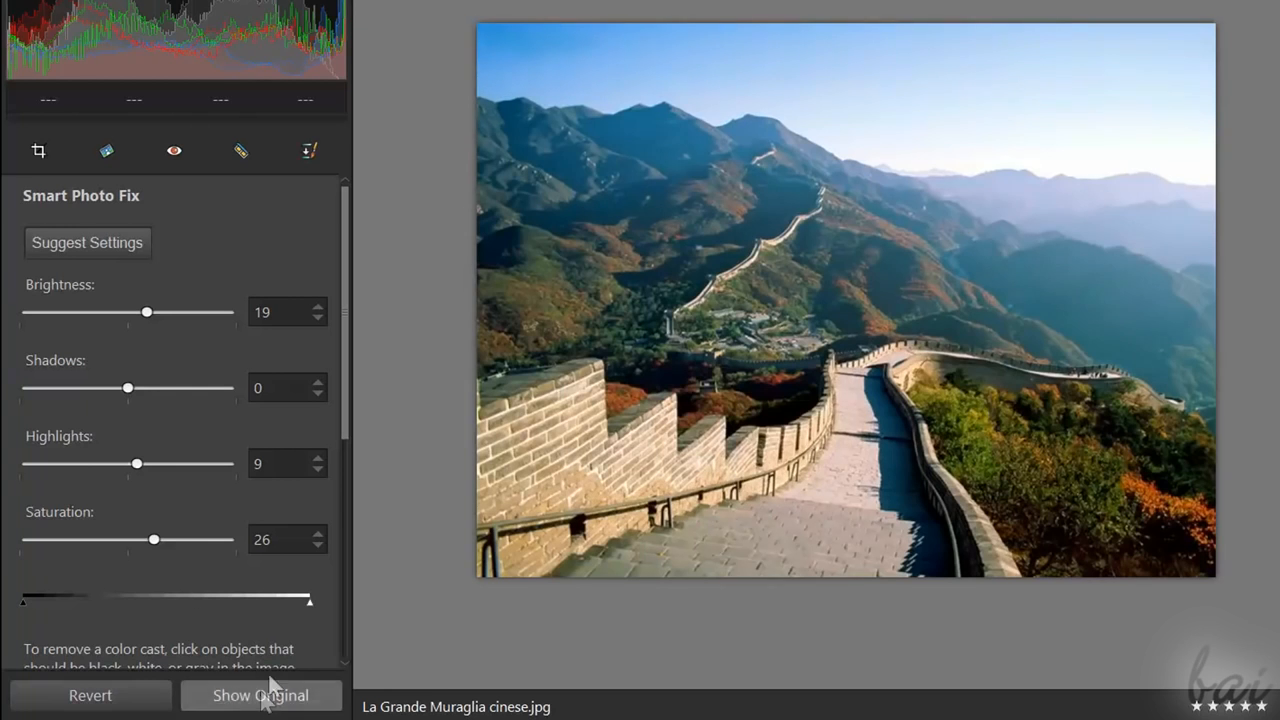
- Revert the Great Wall photo, discarding all changes made since the last save
{"action": "left_click", "coordinate": [99, 708]}
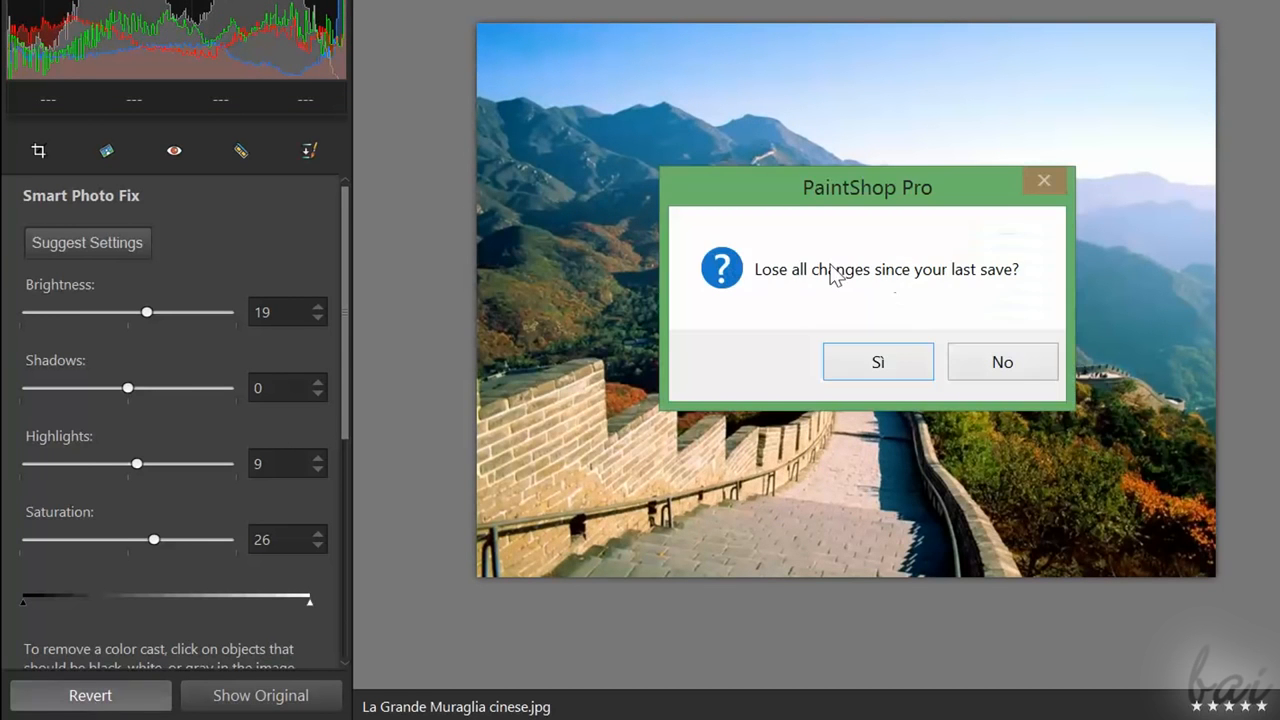
{"action": "left_click", "coordinate": [900, 363]}
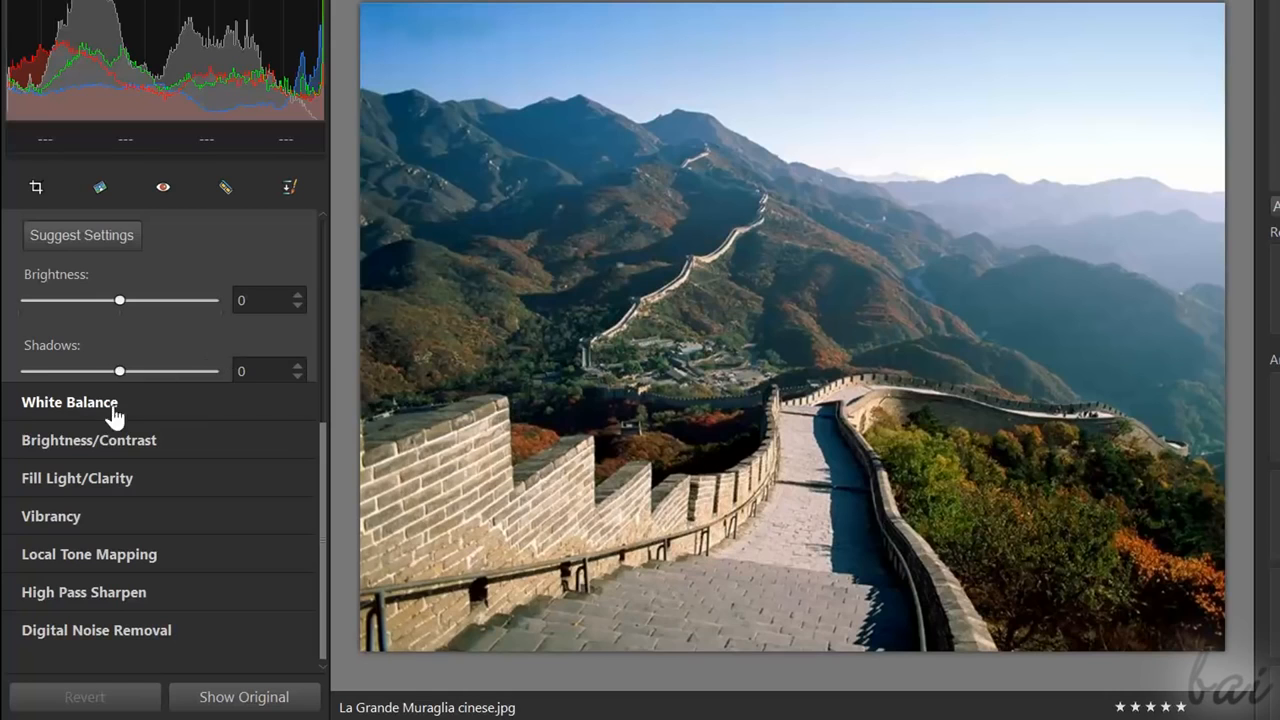
- Try out the brightness and contrast sliders of the Brightness/Contrast adjustment on the Great Wall photo
{"action": "left_click", "coordinate": [97, 440]}
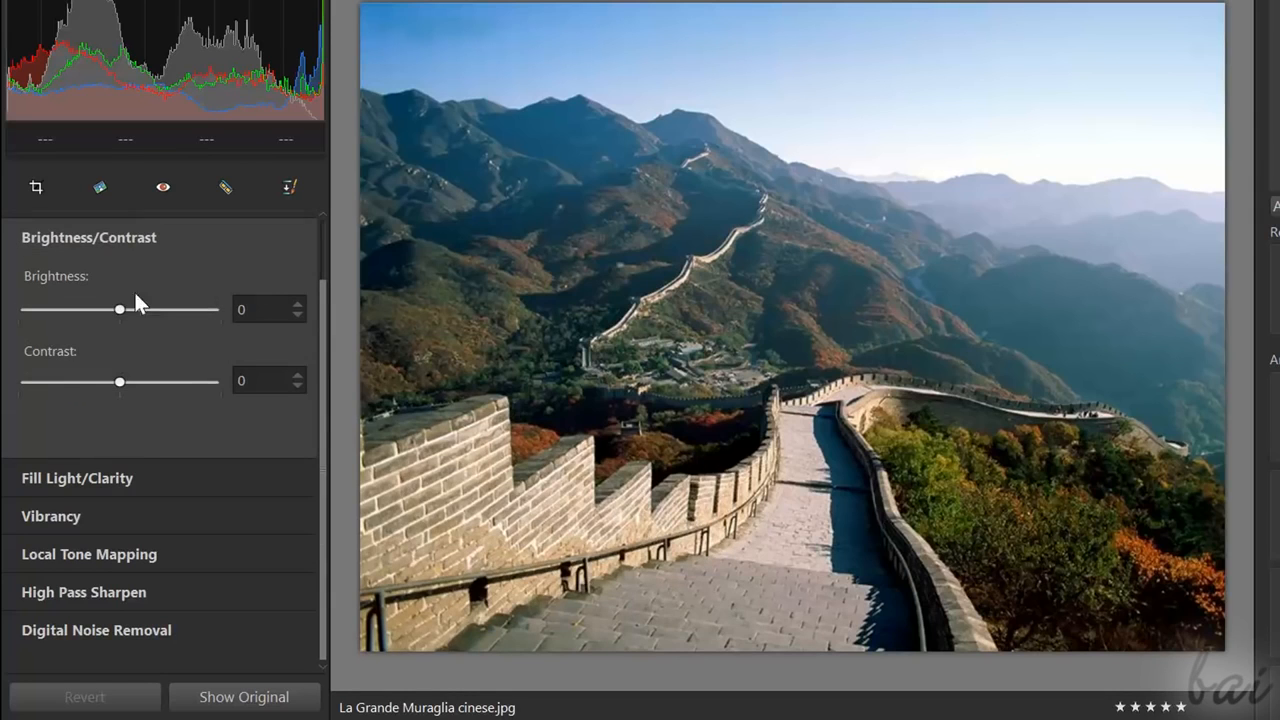
{"action": "mouse_move", "coordinate": [136, 311]}
{"action": "left_mouse_down"}
{"action": "mouse_move", "coordinate": [149, 326]}
{"action": "mouse_move", "coordinate": [103, 333]}
{"action": "mouse_move", "coordinate": [94, 318]}
{"action": "mouse_move", "coordinate": [127, 332]}
{"action": "left_mouse_up"}
{"action": "mouse_move", "coordinate": [120, 383]}
{"action": "left_mouse_down"}
{"action": "mouse_move", "coordinate": [76, 386]}
{"action": "mouse_move", "coordinate": [137, 381]}
{"action": "left_mouse_up"}
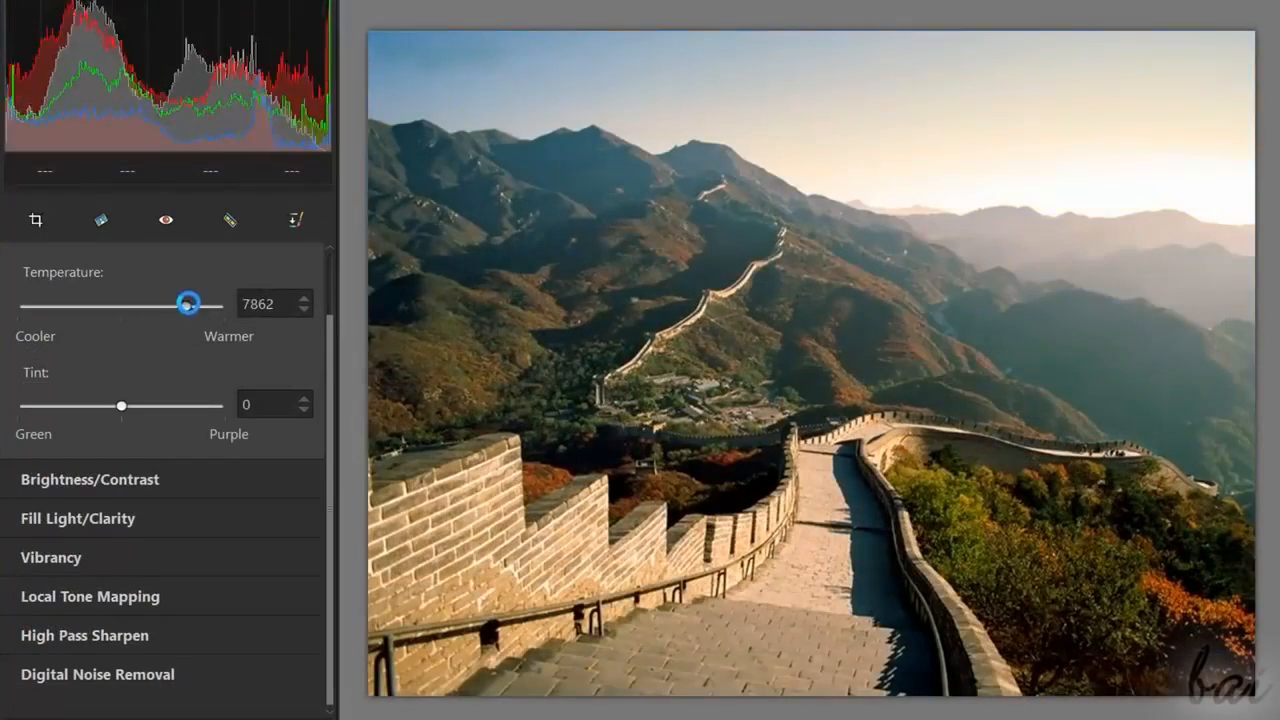
- Try a cooler temperature and a purple tint in White Balance, and a lower Vibrancy strength
{"action": "left_click_drag", "start_coordinate": [188, 303], "coordinate": [123, 314]}
{"action": "left_click_drag", "start_coordinate": [121, 406], "coordinate": [211, 409]}
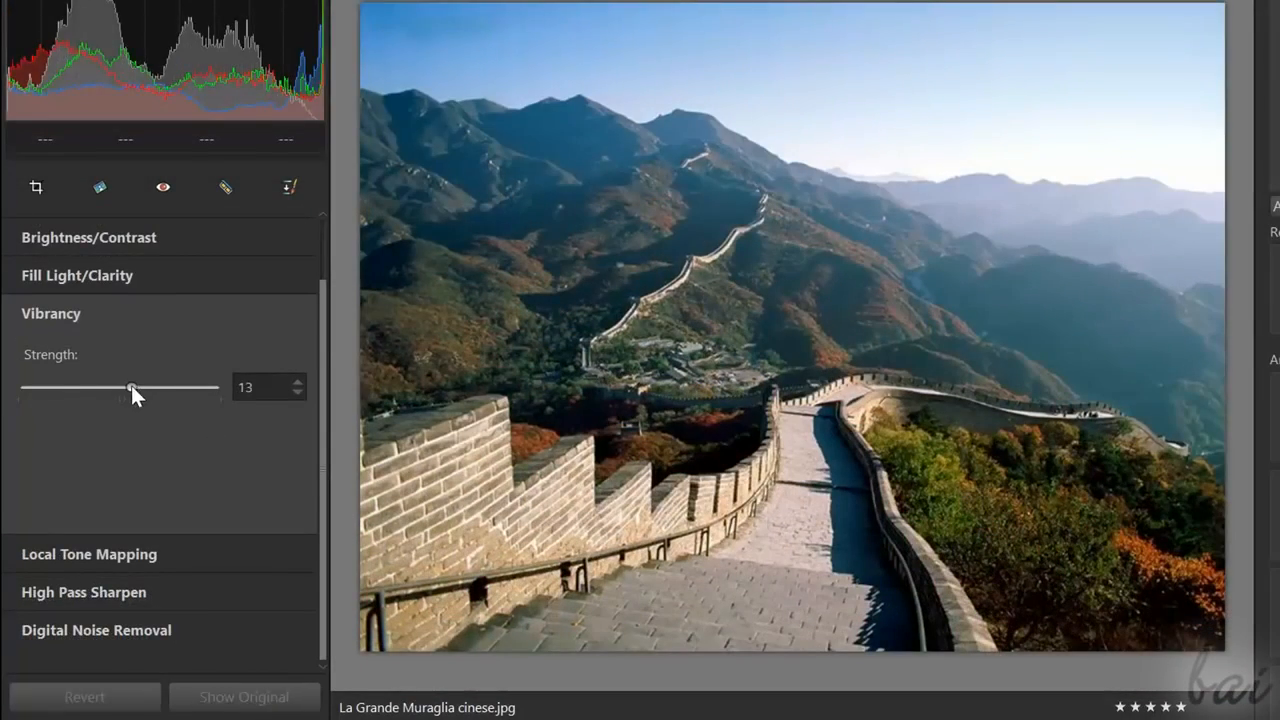
{"action": "mouse_move", "coordinate": [131, 387]}
{"action": "left_mouse_down"}
{"action": "mouse_move", "coordinate": [151, 389]}
{"action": "mouse_move", "coordinate": [74, 387]}
{"action": "mouse_move", "coordinate": [115, 391]}
{"action": "left_mouse_up"}
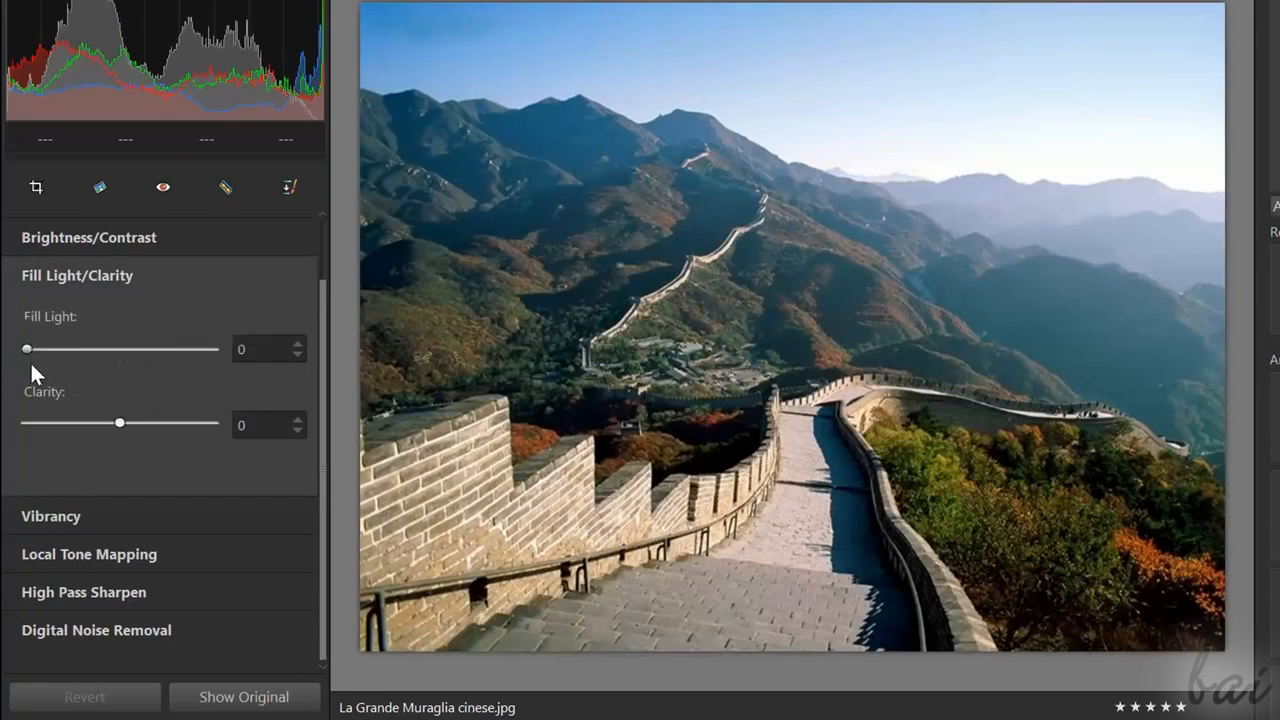
- Set Fill Light to 38 and Clarity to -54 for the Great Wall photo
{"action": "mouse_move", "coordinate": [63, 345]}
{"action": "left_mouse_down"}
{"action": "mouse_move", "coordinate": [137, 369]}
{"action": "mouse_move", "coordinate": [80, 360]}
{"action": "left_mouse_up"}
{"action": "mouse_move", "coordinate": [118, 425]}
{"action": "left_mouse_down"}
{"action": "mouse_move", "coordinate": [220, 440]}
{"action": "mouse_move", "coordinate": [135, 442]}
{"action": "left_mouse_up"}
- Try a larger High Pass Sharpen radius and a higher Digital Noise Removal sharpening value on the Great Wall photo
{"action": "left_click", "coordinate": [84, 592]}
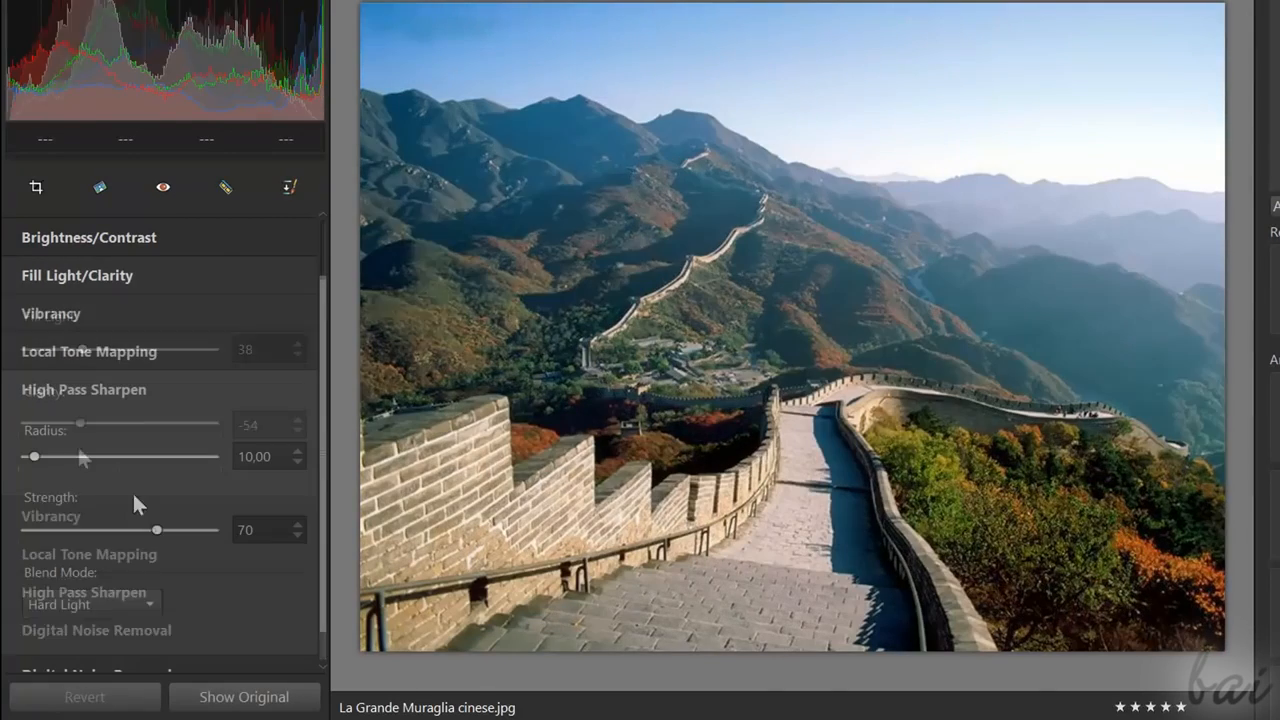
{"action": "left_click_drag", "start_coordinate": [49, 452], "coordinate": [221, 446]}
{"action": "left_click", "coordinate": [31, 668]}
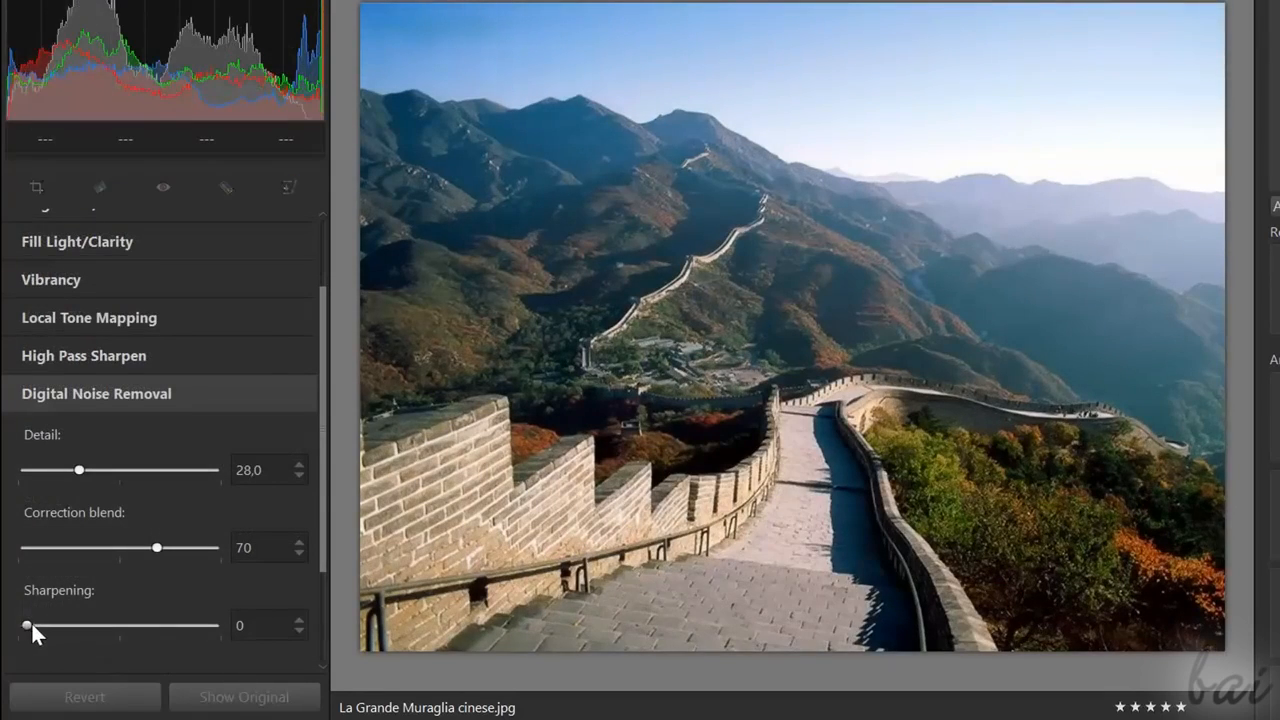
{"action": "left_click_drag", "start_coordinate": [37, 624], "coordinate": [141, 628]}
- Try a higher Local Tone Mapping strength on the Great Wall photo
{"action": "left_click", "coordinate": [89, 317]}
{"action": "left_click_drag", "start_coordinate": [32, 423], "coordinate": [79, 431]}
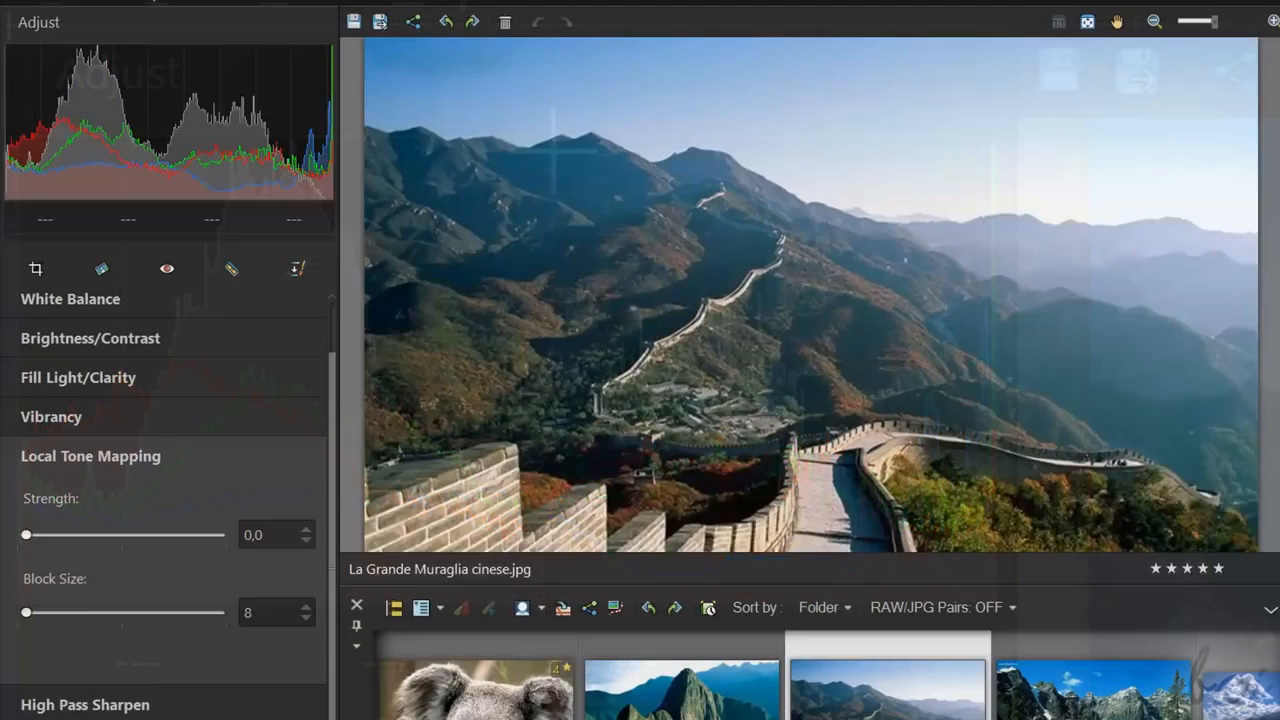
- Browse the Organizer photos, viewing Koala.jpg, Laghetto tra le momtagne.jpg and lampi con il tramonto.jpg among others
{"action": "left_click", "coordinate": [505, 680]}
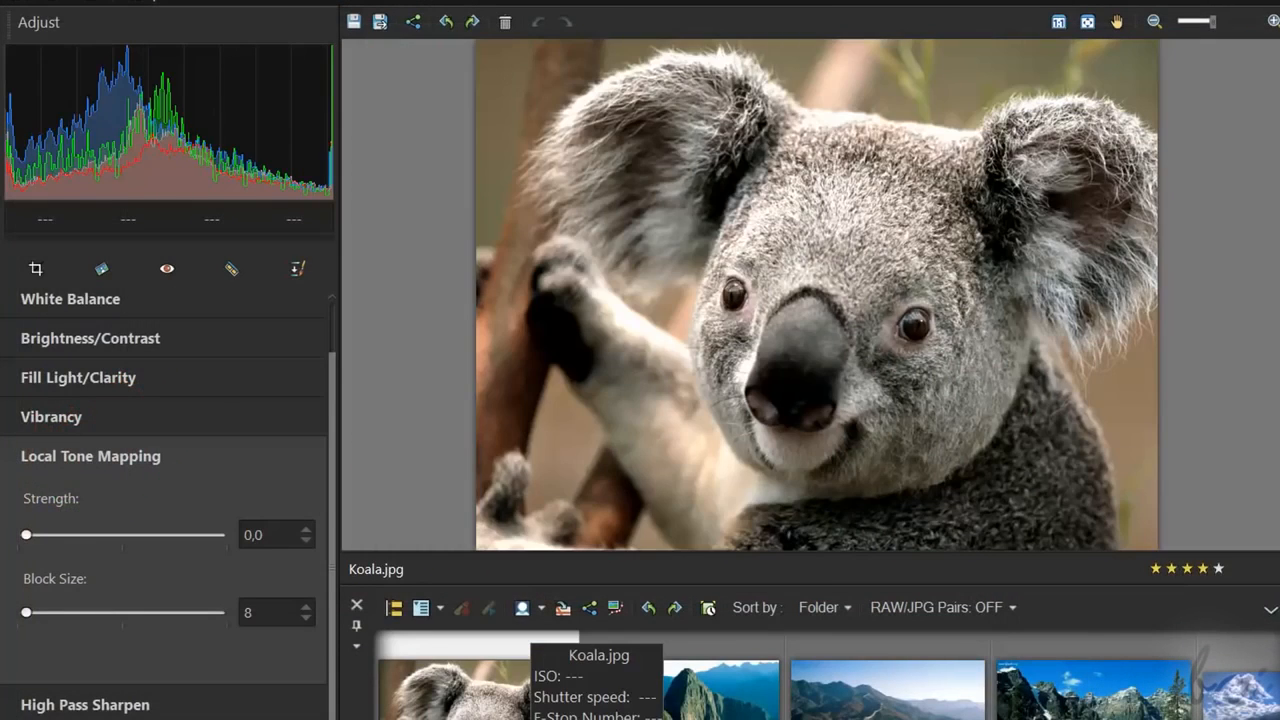
{"action": "left_click", "coordinate": [690, 685]}
{"action": "left_click", "coordinate": [1045, 685]}
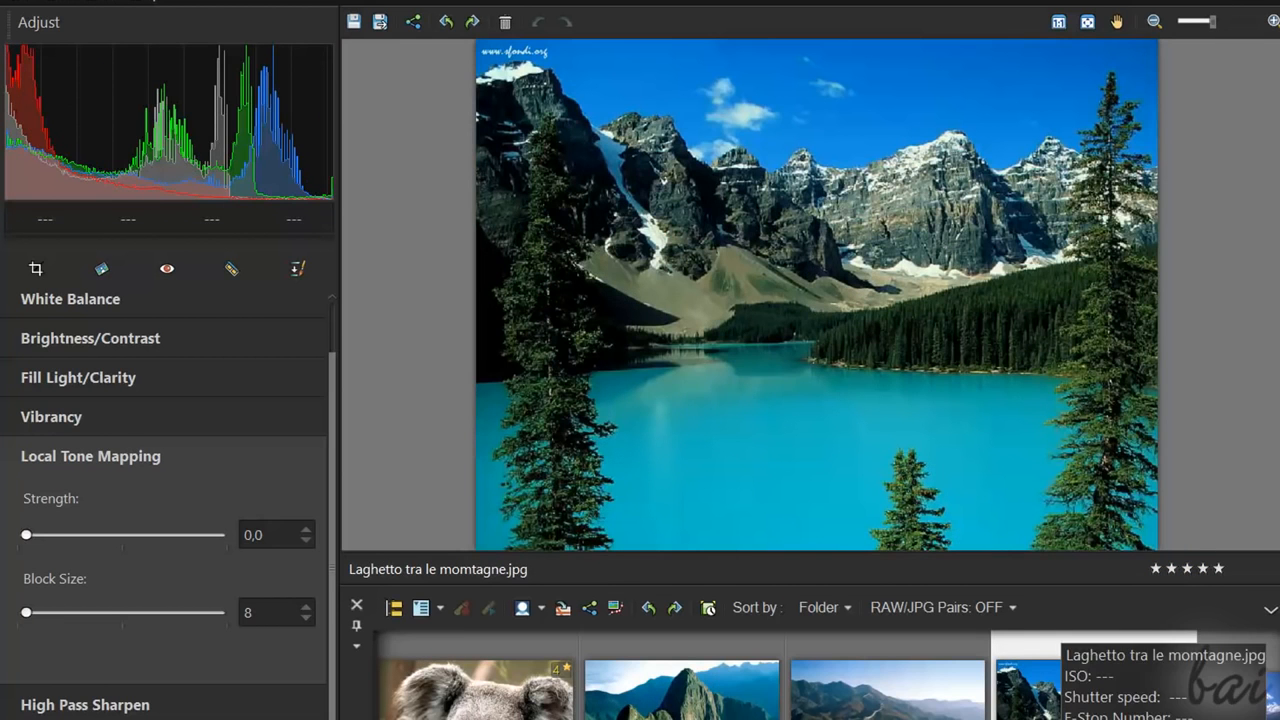
{"action": "scroll", "coordinate": [997, 690], "scroll_direction": "down", "scroll_amount": 4}
{"action": "left_click", "coordinate": [997, 700]}
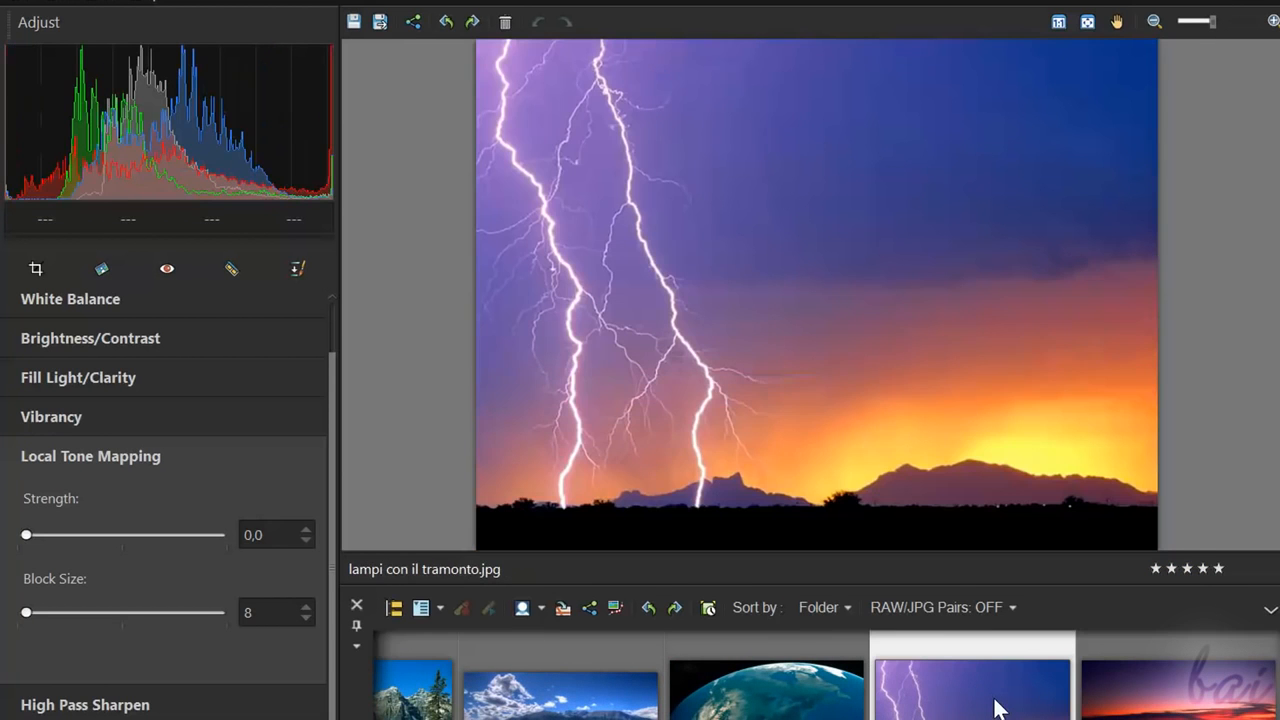
{"action": "scroll", "coordinate": [826, 676], "scroll_direction": "down", "scroll_amount": 5}
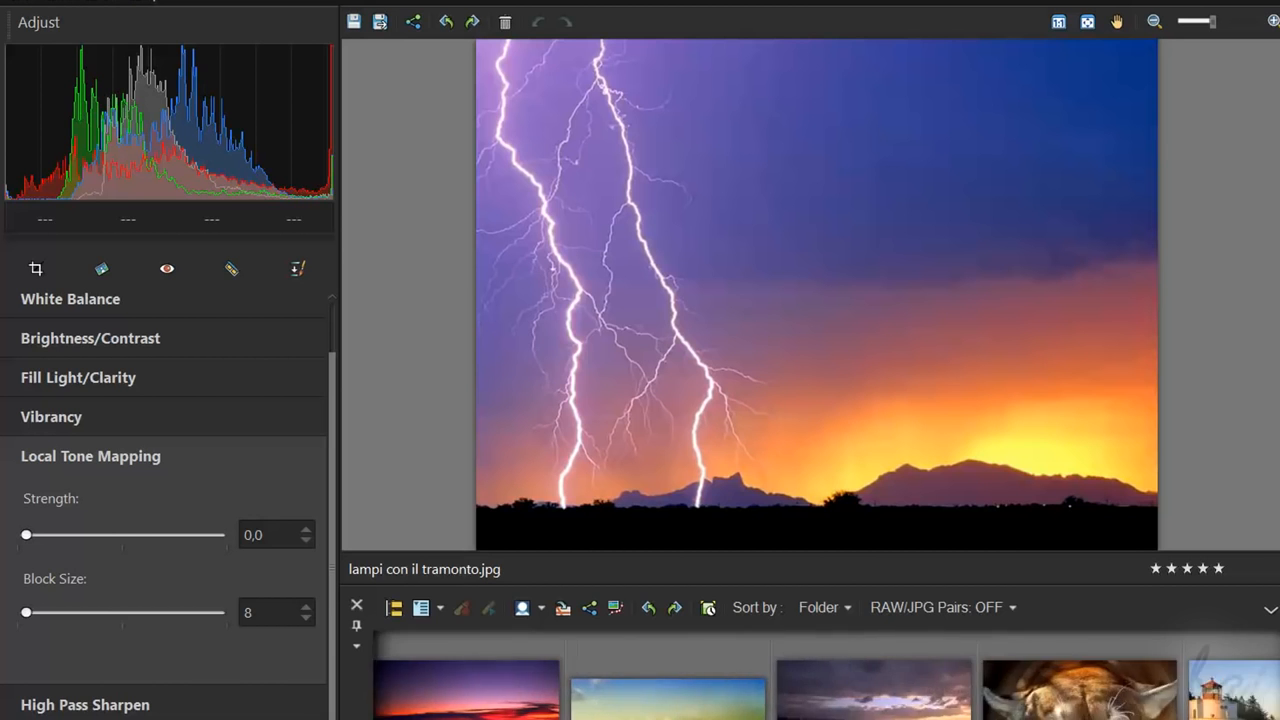
{"action": "scroll", "coordinate": [826, 676], "scroll_direction": "down", "scroll_amount": 2}
{"action": "left_click", "coordinate": [943, 686]}
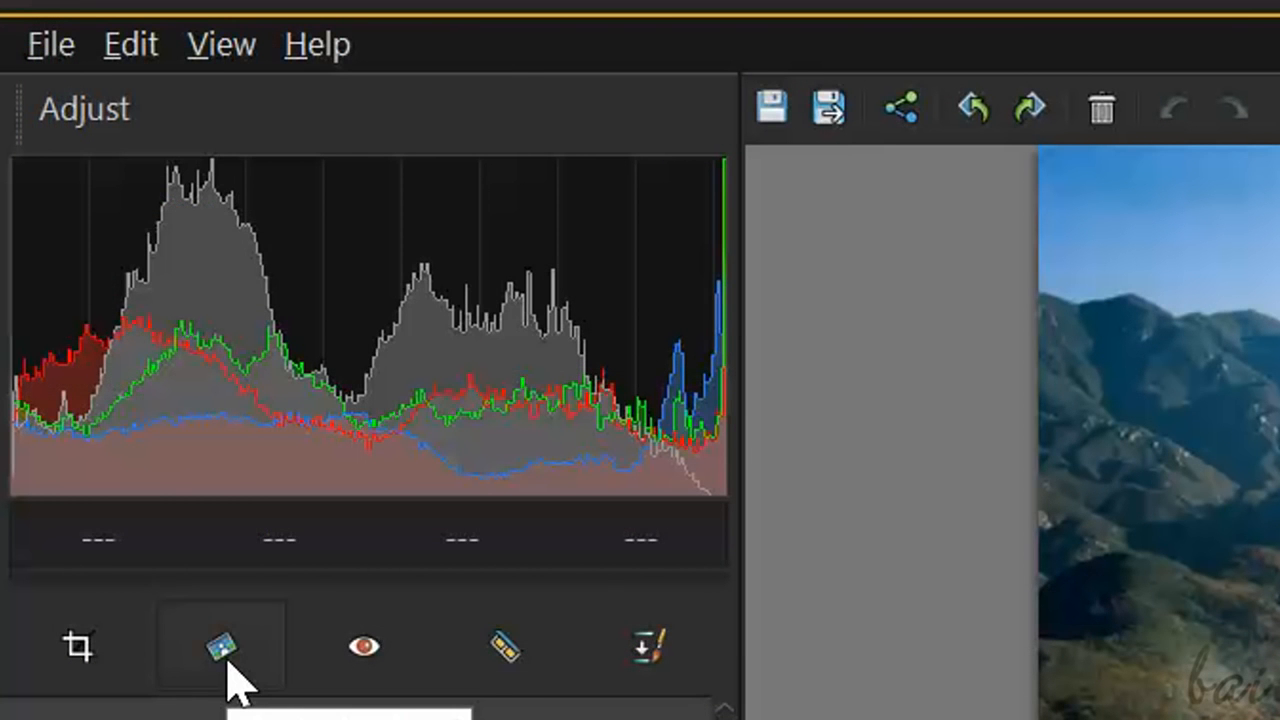
- Straighten the Great Wall photo by slightly tilting the straightening line in Auto mode with image cropping, and apply it
{"action": "left_click", "coordinate": [228, 660]}
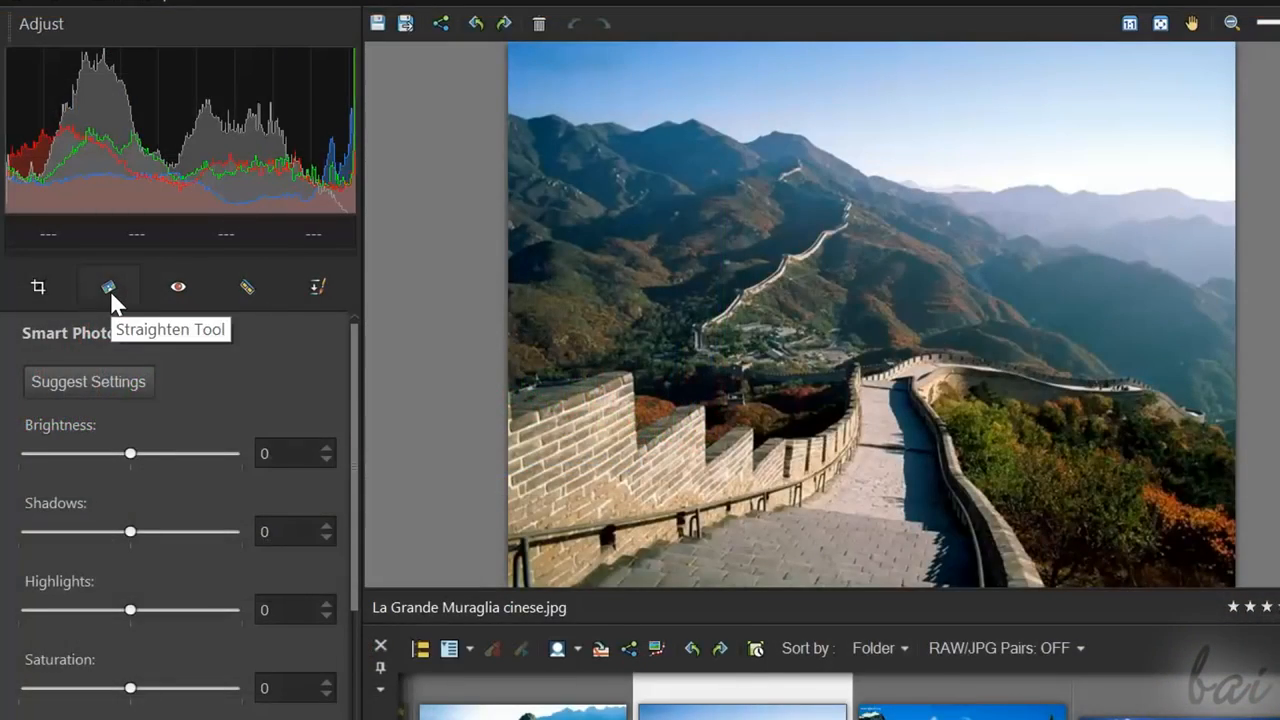
{"action": "left_click", "coordinate": [111, 290]}
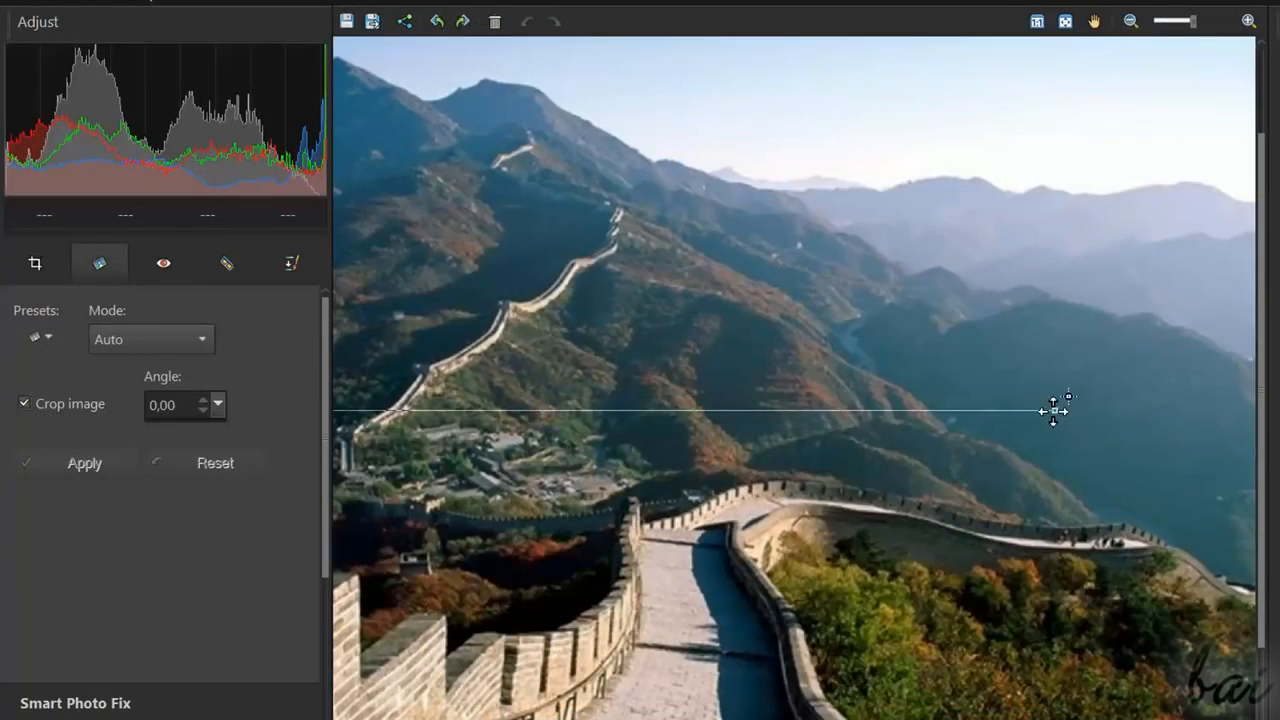
{"action": "left_click_drag", "start_coordinate": [1053, 411], "coordinate": [1058, 420]}
{"action": "left_click", "coordinate": [84, 463]}
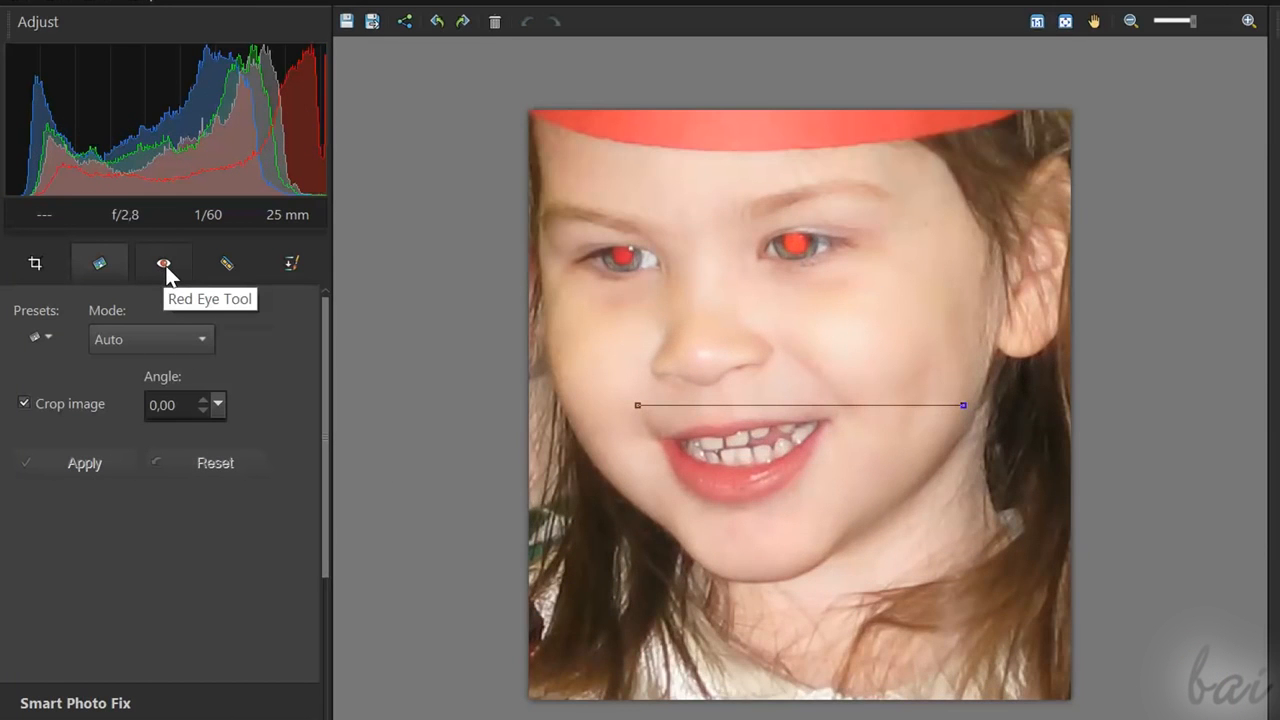
- Remove the red eyes from the girl's portrait with the Red Eye tool at size 25
{"action": "left_click", "coordinate": [148, 276]}
{"action": "left_click", "coordinate": [72, 351]}
{"action": "left_click", "coordinate": [72, 351]}
{"action": "left_click", "coordinate": [72, 351]}
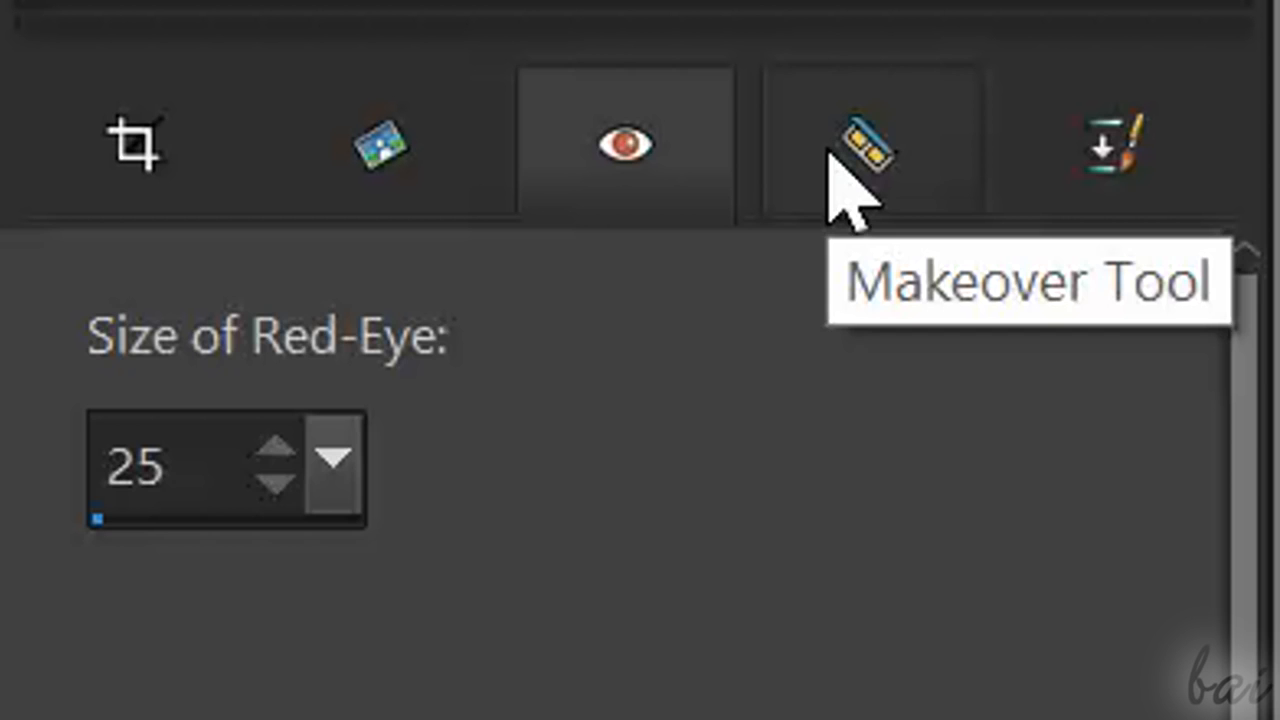
- Whiten the girl's teeth with the Makeover Toothbrush at strength 50, and activate the Eye Drop mode
{"action": "left_click", "coordinate": [830, 155]}
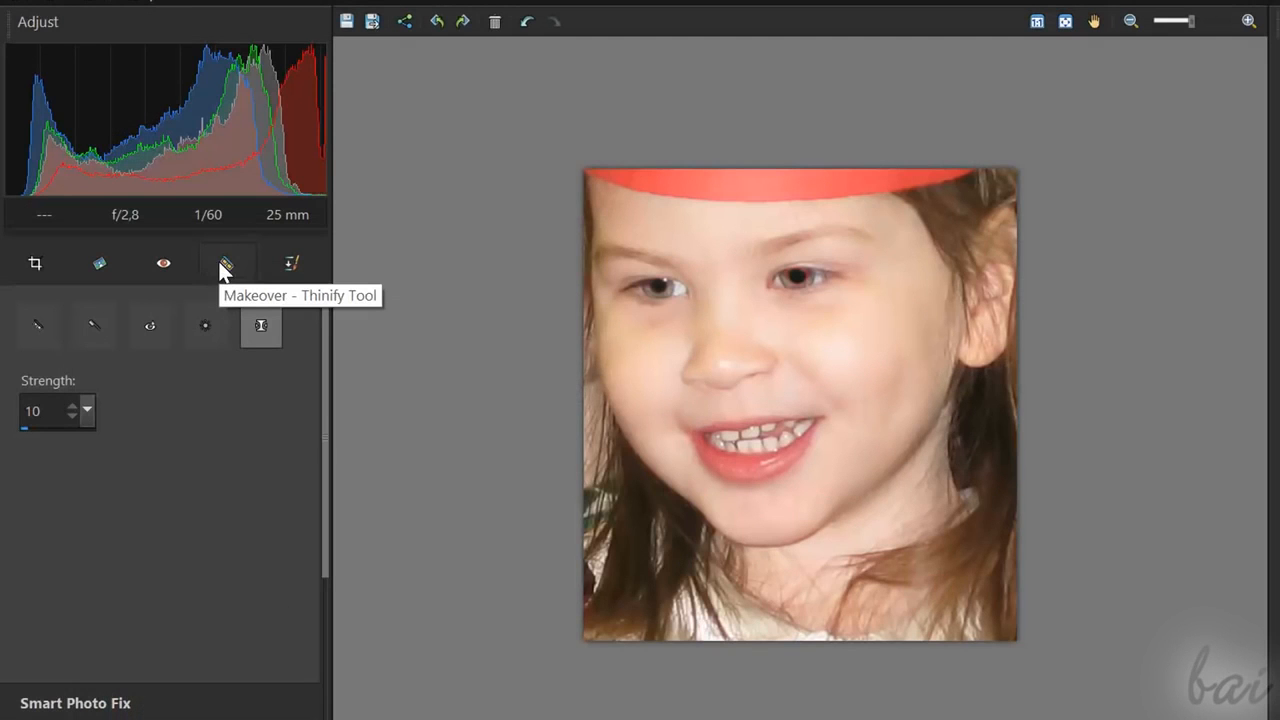
{"action": "left_click", "coordinate": [49, 324]}
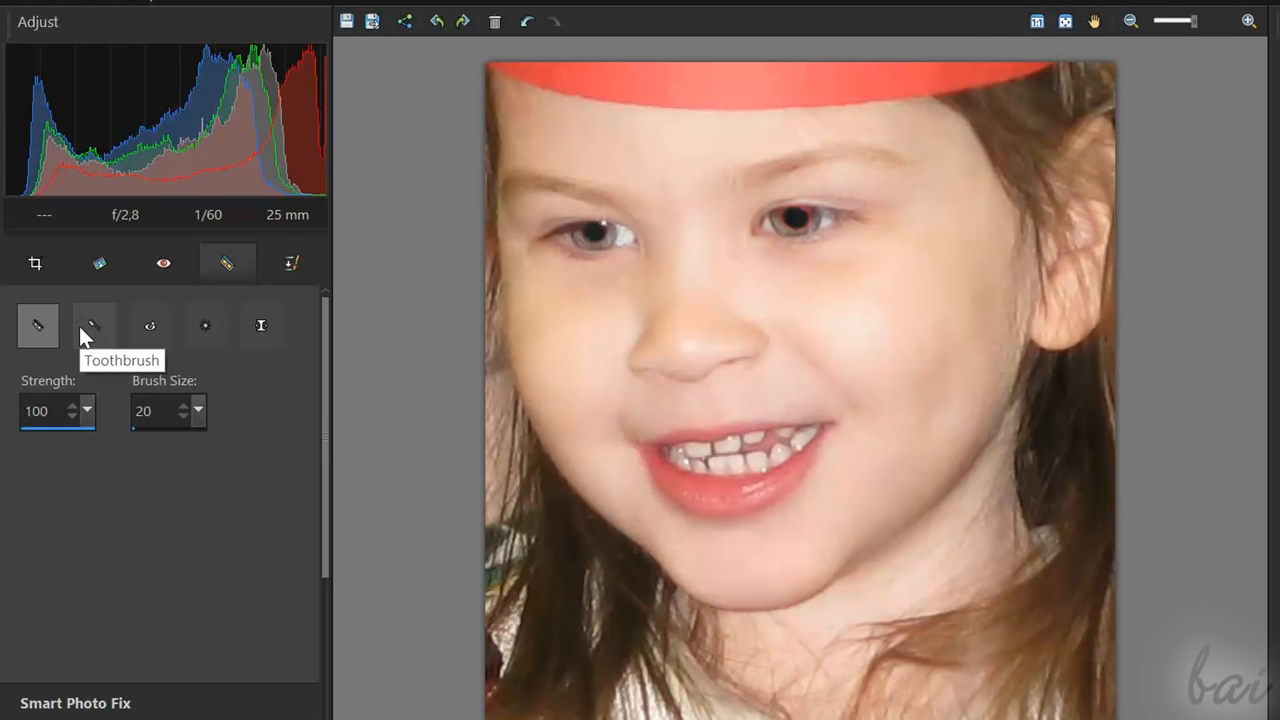
{"action": "left_click", "coordinate": [94, 325]}
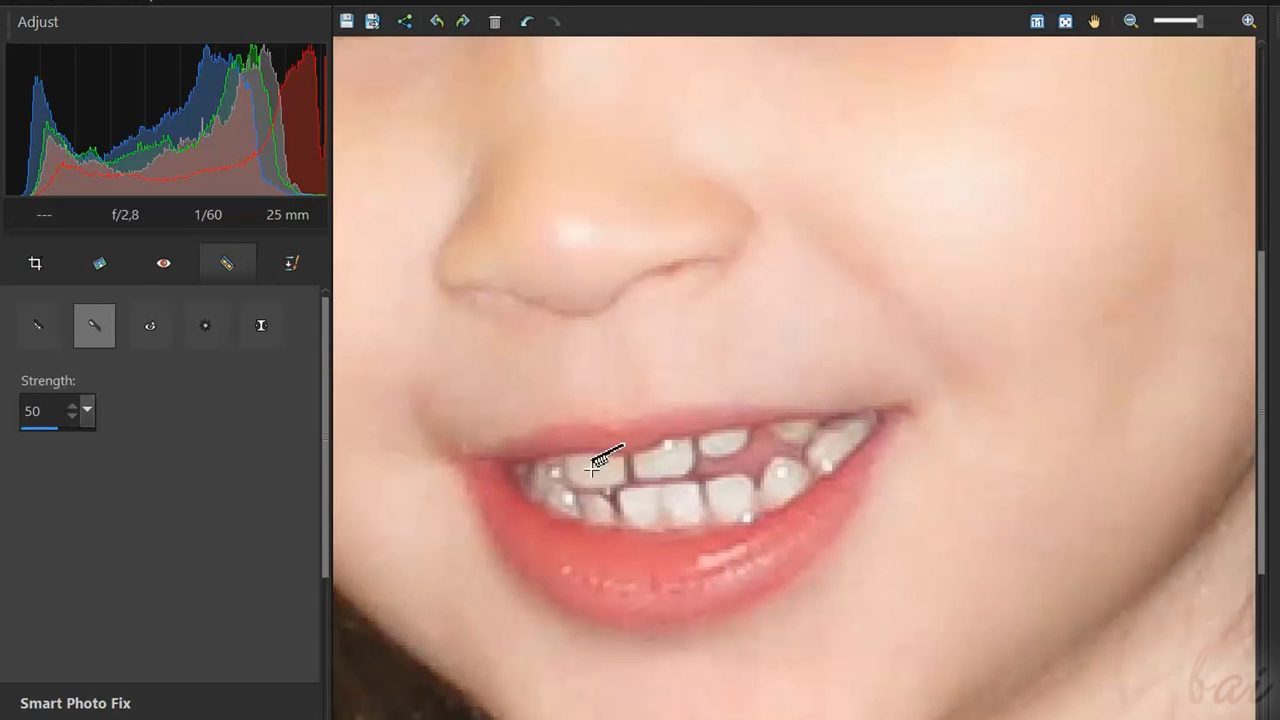
{"action": "left_click", "coordinate": [592, 469]}
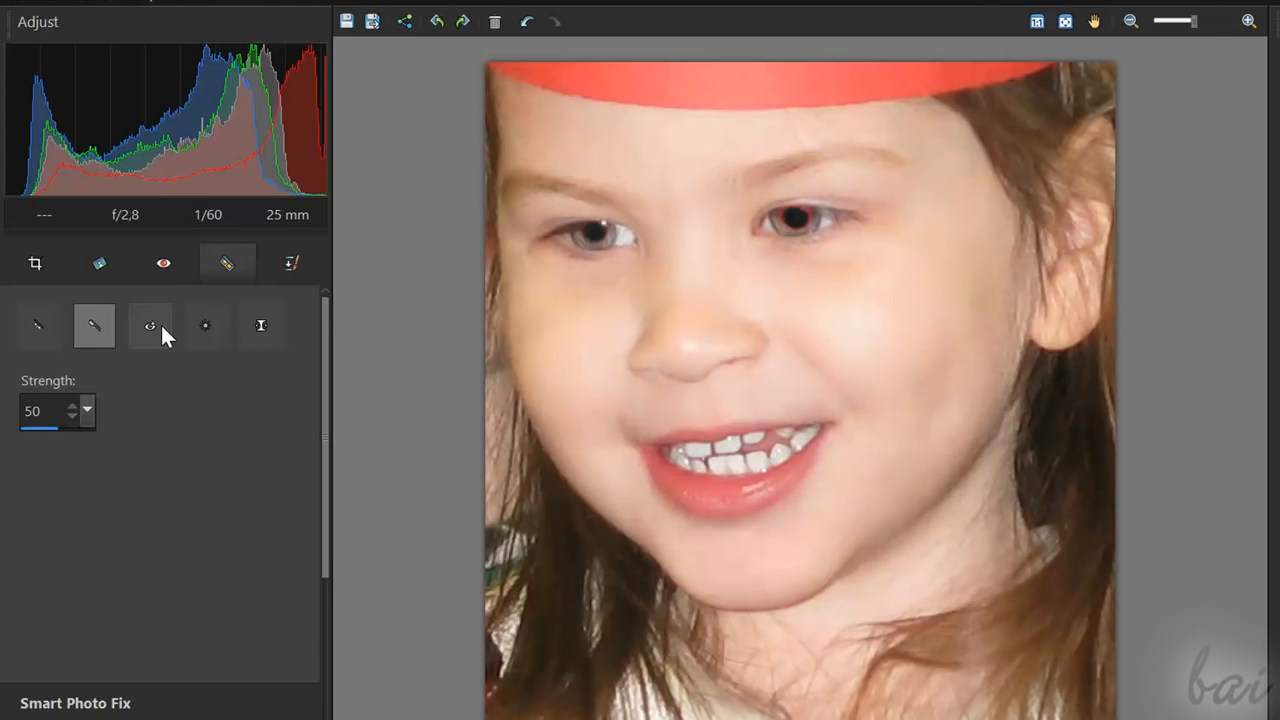
{"action": "left_click", "coordinate": [150, 325]}
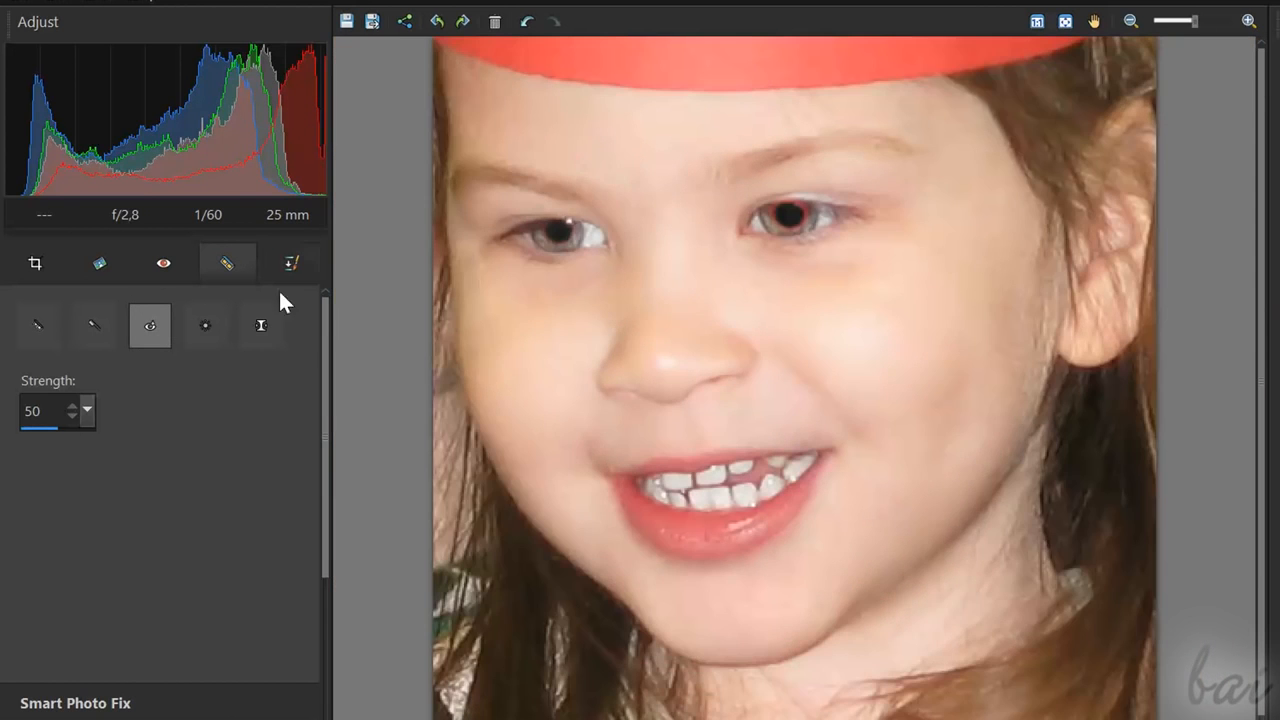
- Try the Makeover suntan brush on the girl's cheek and the Thinify mode at strength 10 on her face
{"action": "left_click", "coordinate": [211, 330]}
{"action": "mouse_move", "coordinate": [886, 357]}
{"action": "left_mouse_down"}
{"action": "mouse_move", "coordinate": [857, 486]}
{"action": "mouse_move", "coordinate": [566, 391]}
{"action": "mouse_move", "coordinate": [668, 270]}
{"action": "mouse_move", "coordinate": [686, 123]}
{"action": "mouse_move", "coordinate": [709, 171]}
{"action": "mouse_move", "coordinate": [714, 271]}
{"action": "mouse_move", "coordinate": [1135, 128]}
{"action": "left_mouse_up"}
{"action": "left_click", "coordinate": [259, 325]}
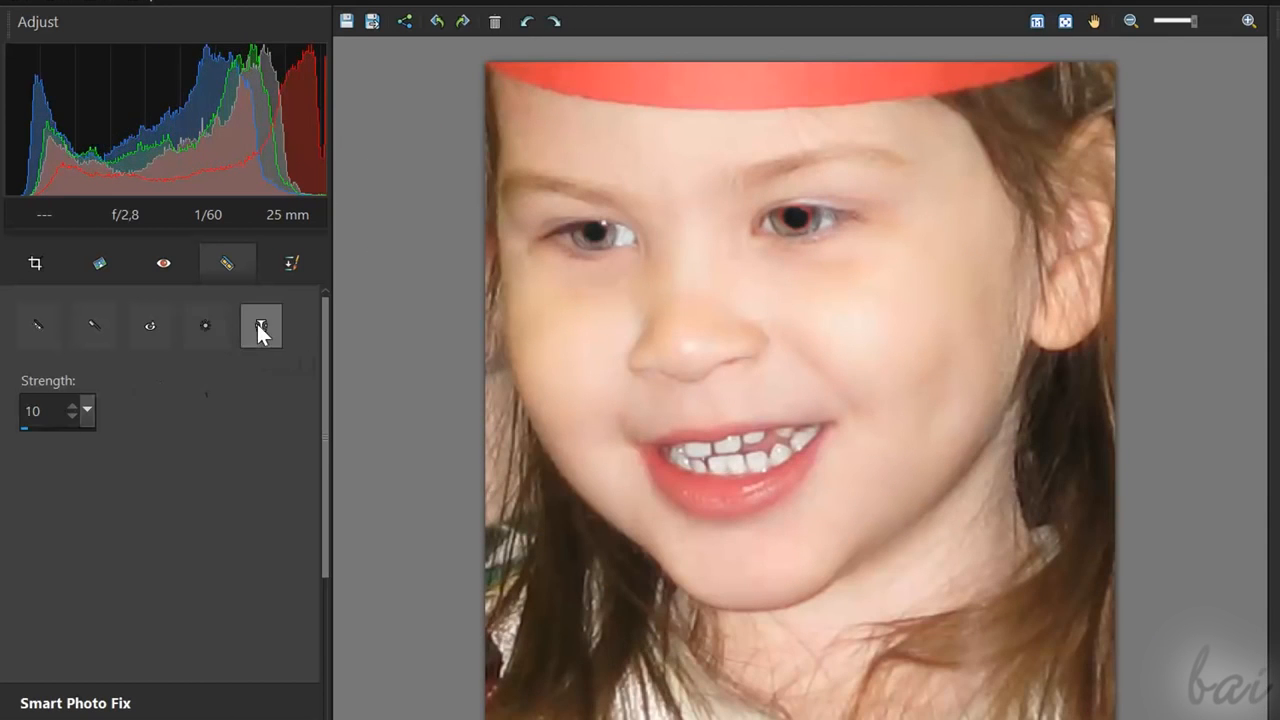
{"action": "left_click", "coordinate": [709, 288]}
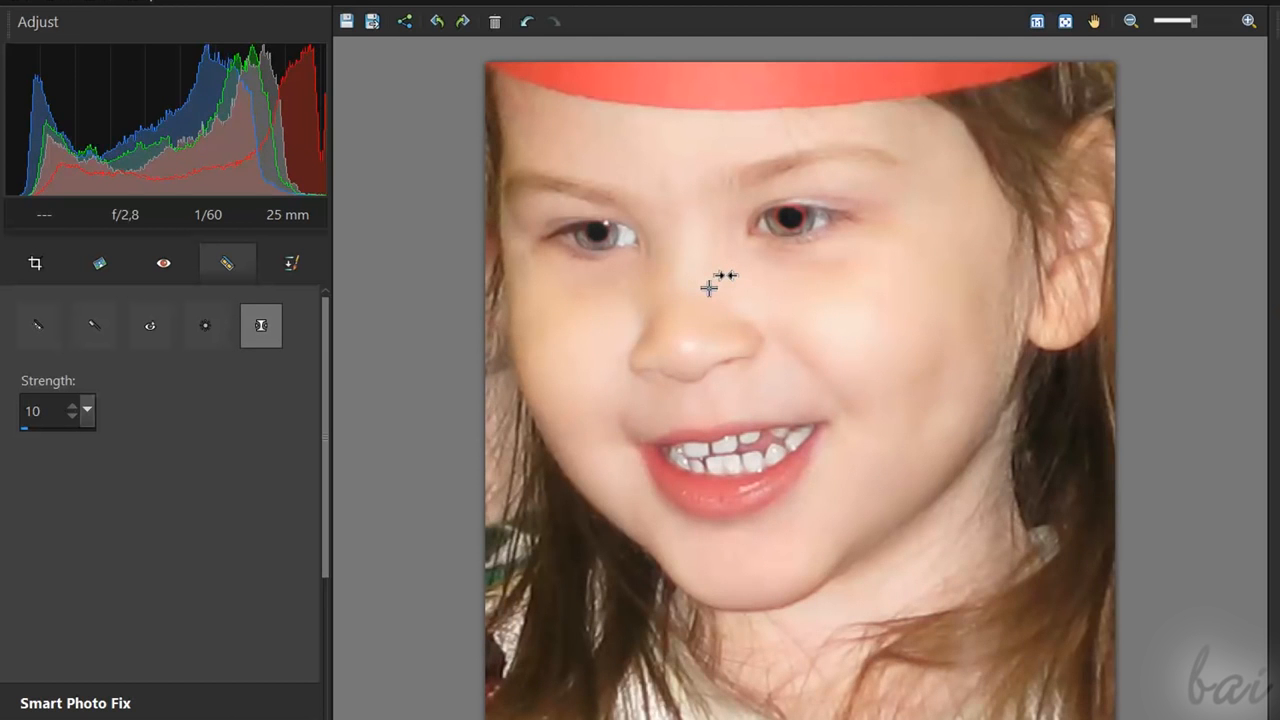
{"action": "left_click", "coordinate": [698, 282]}
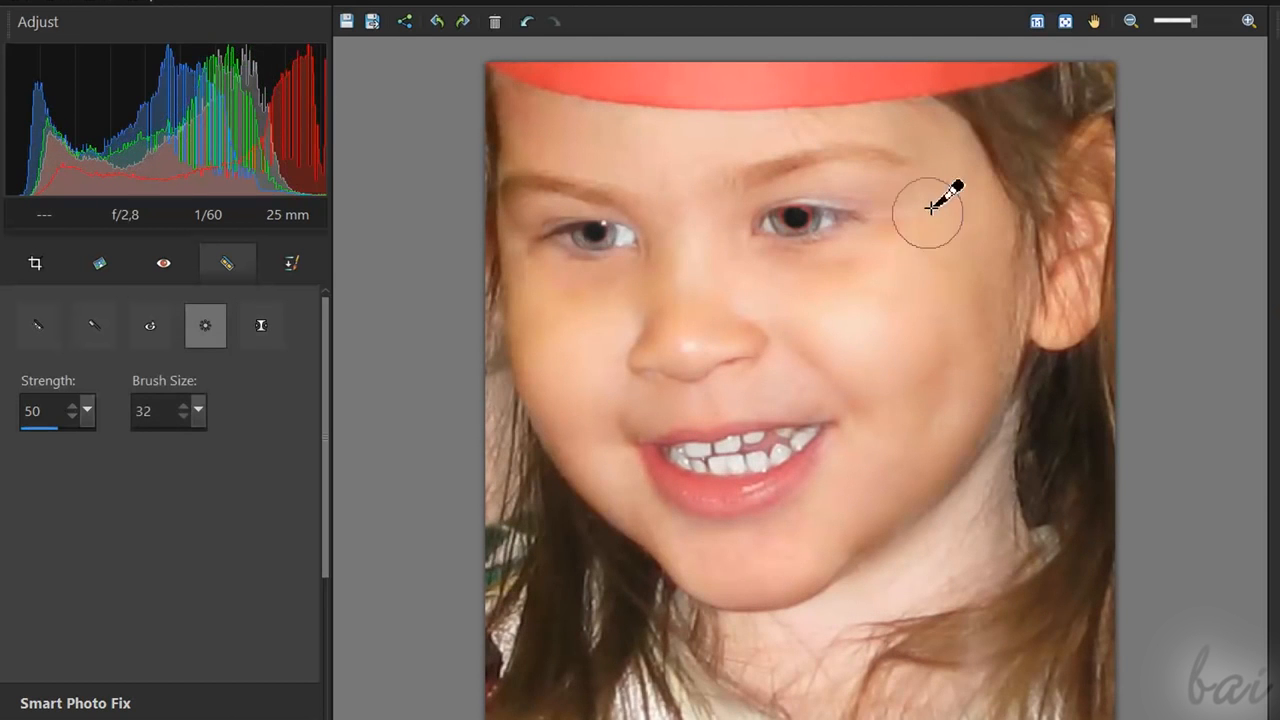
- Undo the suntan brush strokes on the girl's face one by one
{"action": "left_click", "coordinate": [523, 29]}
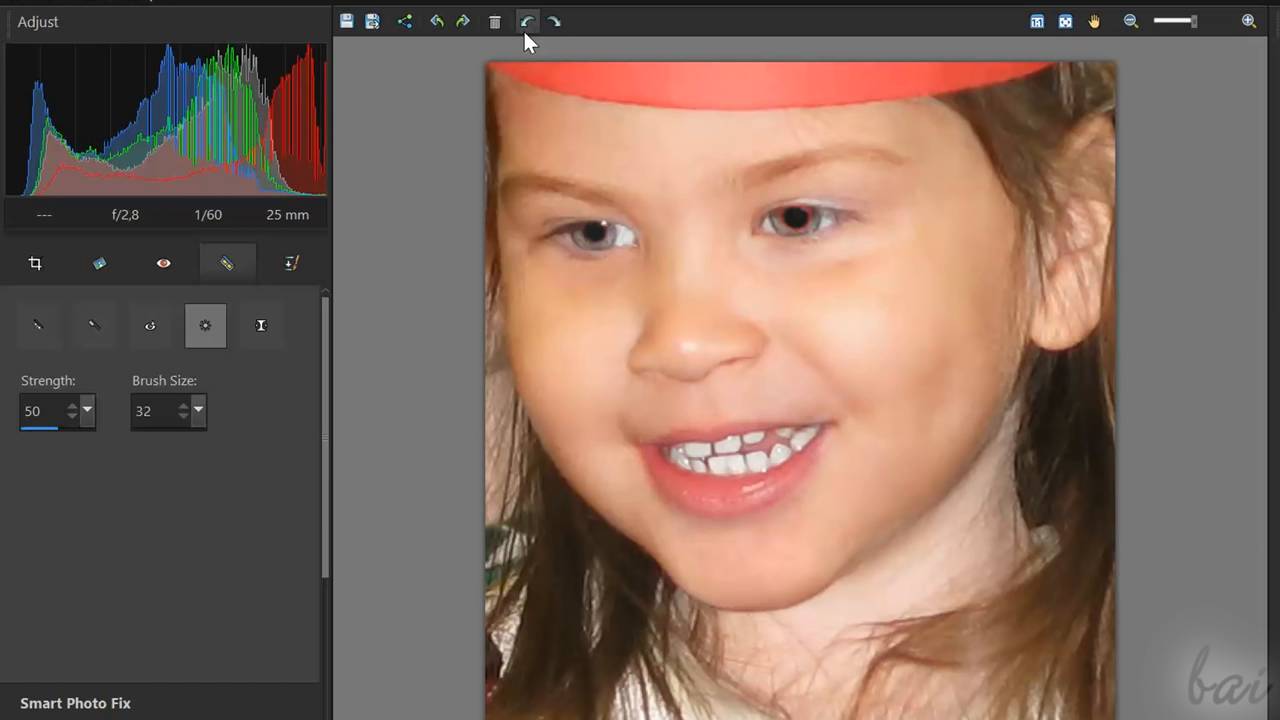
{"action": "left_click", "coordinate": [523, 29]}
{"action": "left_click", "coordinate": [523, 29]}
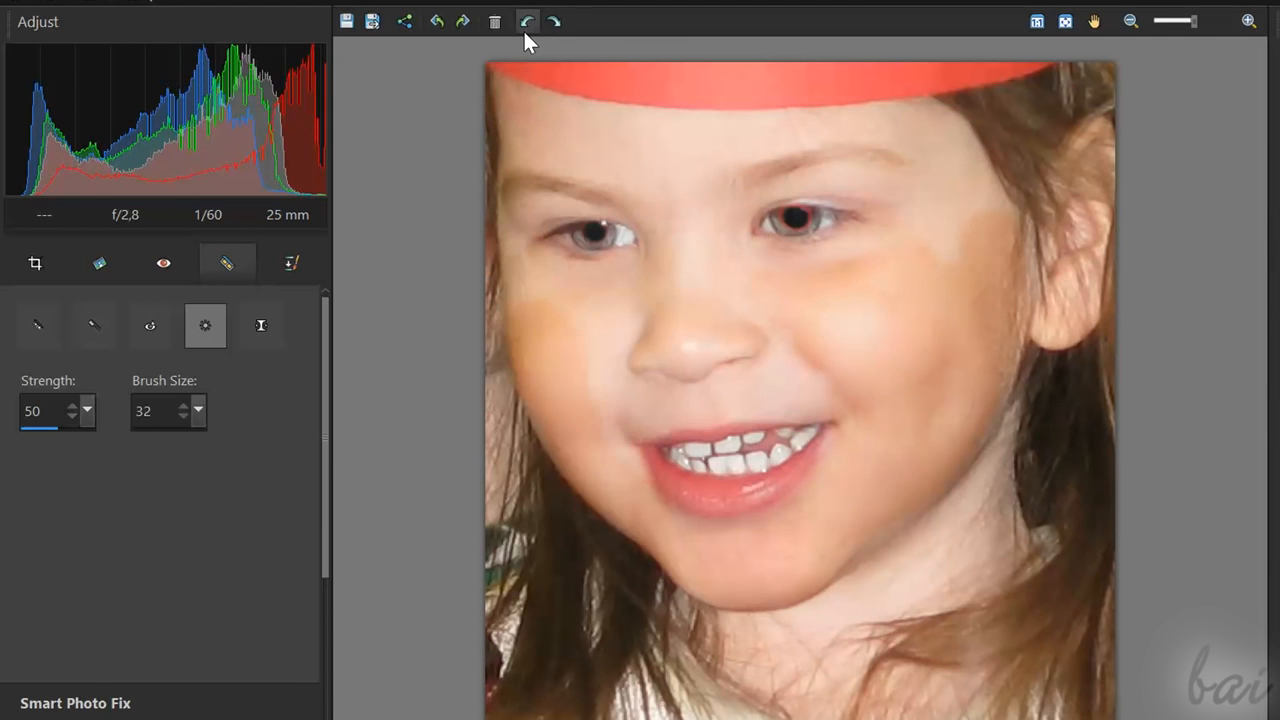
{"action": "left_click", "coordinate": [523, 29]}
{"action": "left_click", "coordinate": [523, 29]}
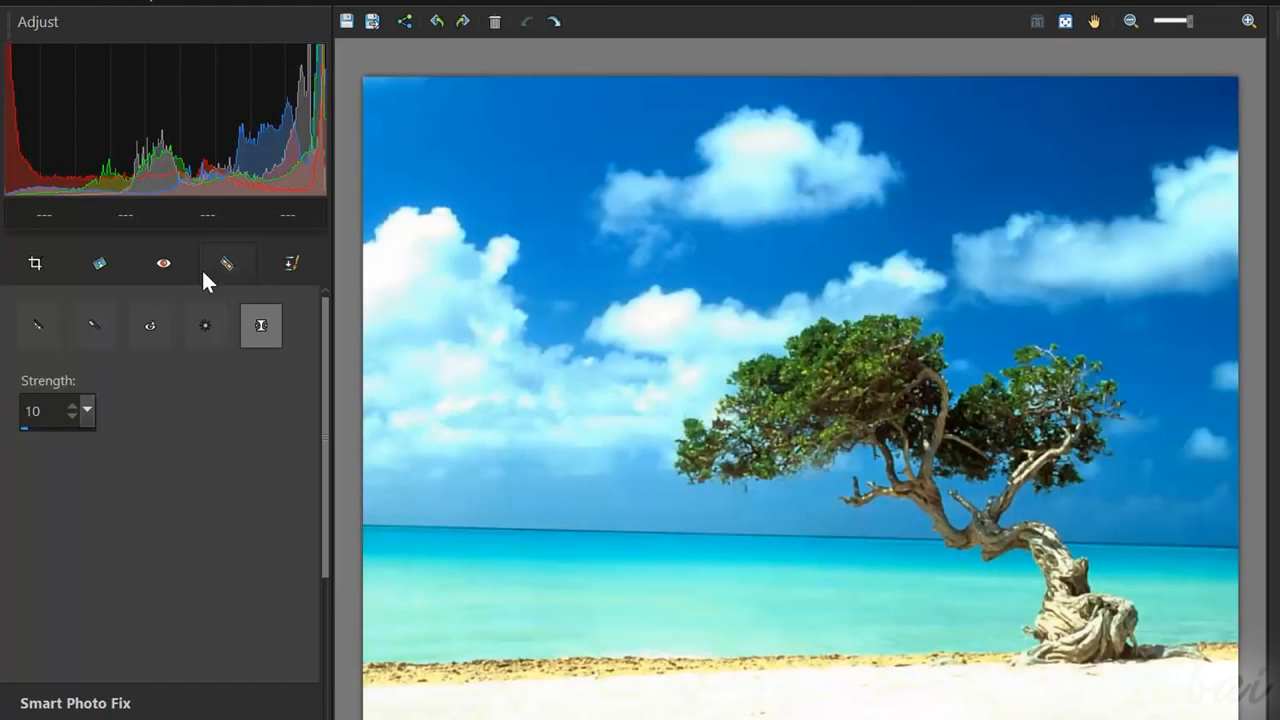
- Resize the Clone Brush, sample the sea beside the tree, and paint it over the trunk and shoreline
{"action": "left_click", "coordinate": [290, 263]}
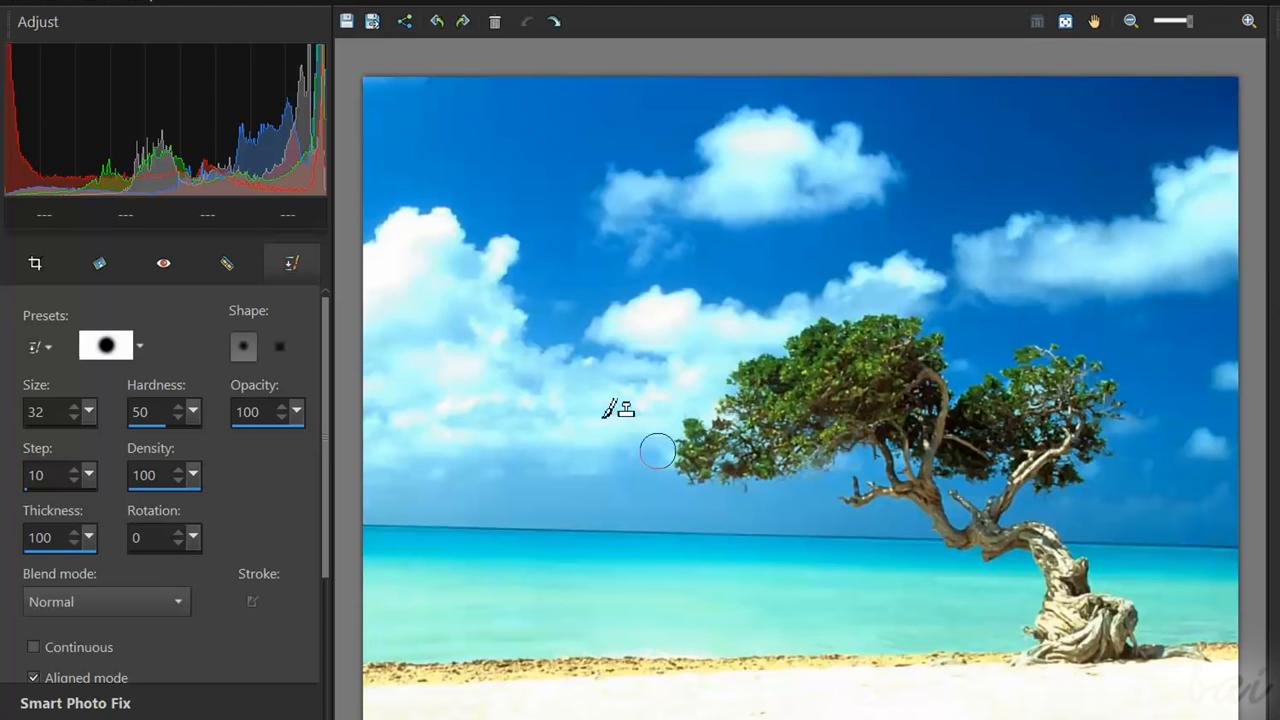
{"action": "left_click", "coordinate": [73, 406]}
{"action": "left_click", "coordinate": [74, 406]}
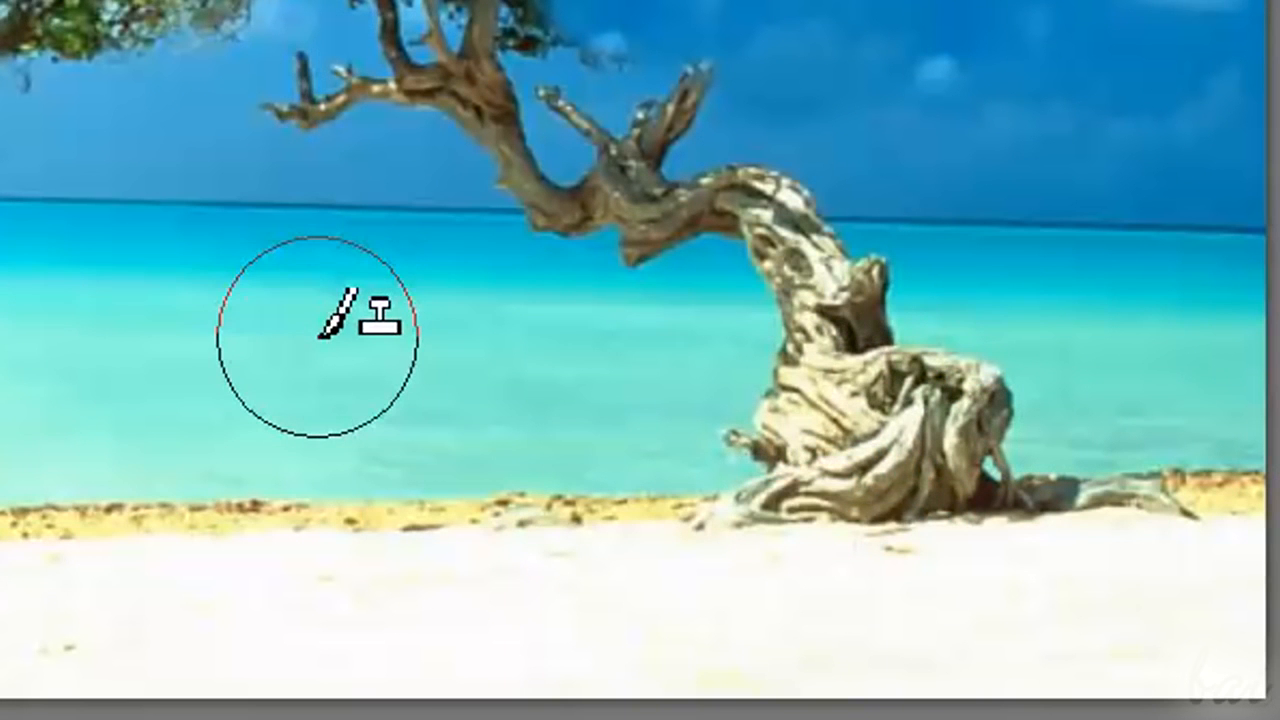
{"action": "left_click", "coordinate": [317, 337], "text": "alt"}
{"action": "mouse_move", "coordinate": [770, 360]}
{"action": "left_mouse_down"}
{"action": "mouse_move", "coordinate": [887, 358]}
{"action": "mouse_move", "coordinate": [738, 403]}
{"action": "mouse_move", "coordinate": [863, 385]}
{"action": "mouse_move", "coordinate": [1000, 391]}
{"action": "left_mouse_up"}
{"action": "mouse_move", "coordinate": [738, 305]}
{"action": "left_mouse_down"}
{"action": "mouse_move", "coordinate": [794, 306]}
{"action": "mouse_move", "coordinate": [874, 251]}
{"action": "left_mouse_up"}
{"action": "mouse_move", "coordinate": [508, 508]}
{"action": "left_mouse_down"}
{"action": "mouse_move", "coordinate": [777, 485]}
{"action": "mouse_move", "coordinate": [783, 509]}
{"action": "mouse_move", "coordinate": [674, 500]}
{"action": "mouse_move", "coordinate": [547, 519]}
{"action": "mouse_move", "coordinate": [895, 521]}
{"action": "mouse_move", "coordinate": [865, 500]}
{"action": "mouse_move", "coordinate": [1043, 494]}
{"action": "left_mouse_up"}
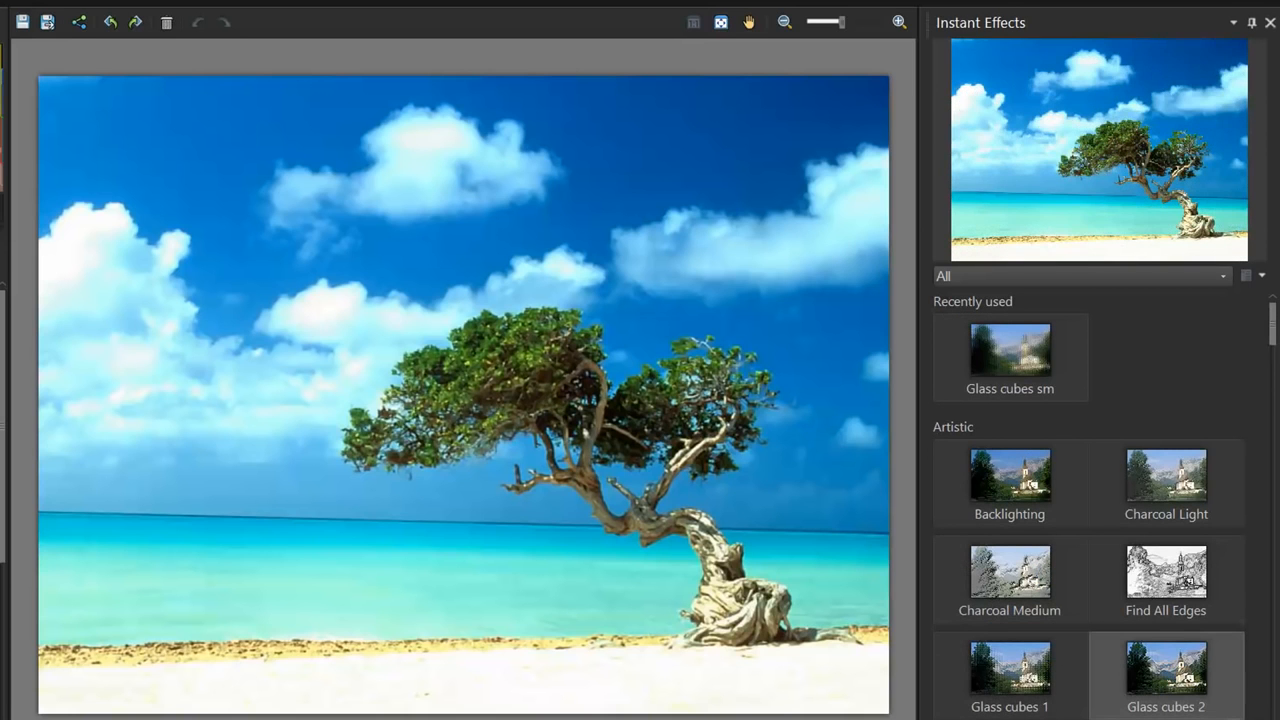
- Try the Pencil Soft color and Pencil Edges instant effects on the beach photo, and undo the applied effect
{"action": "scroll", "coordinate": [1135, 680], "scroll_direction": "down", "scroll_amount": 4}
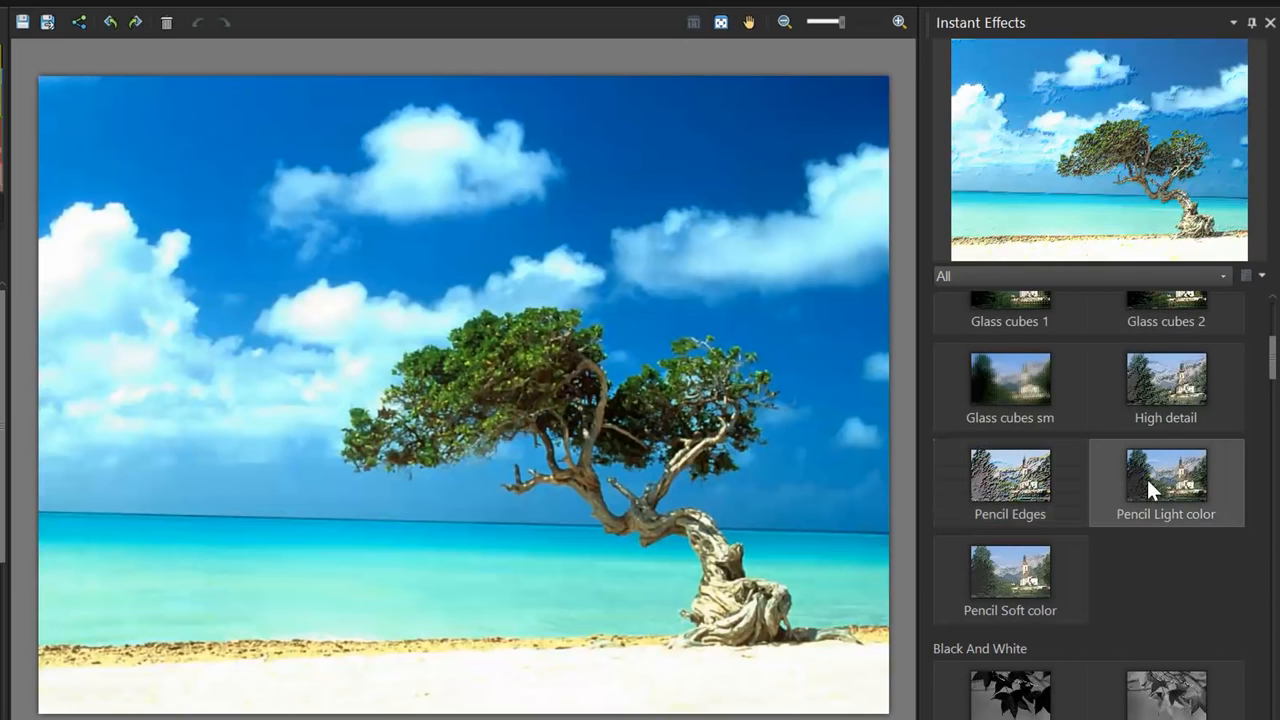
{"action": "left_click", "coordinate": [982, 582]}
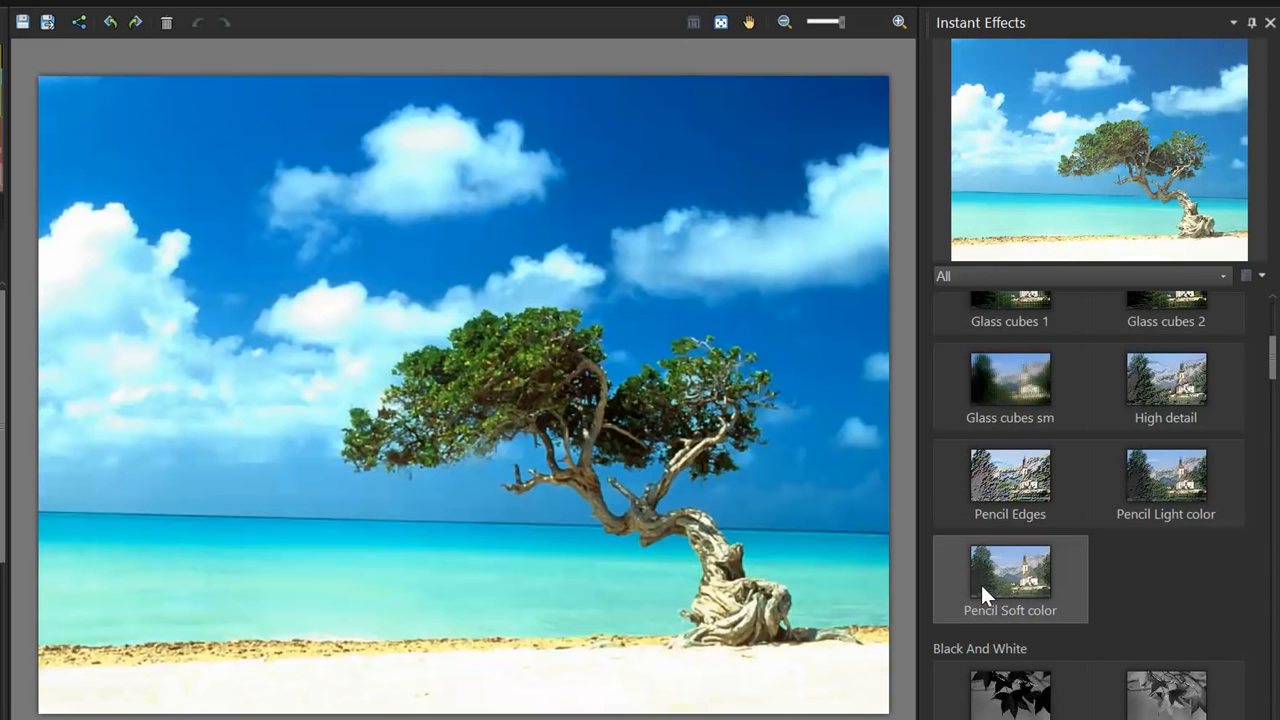
{"action": "left_click", "coordinate": [1033, 480]}
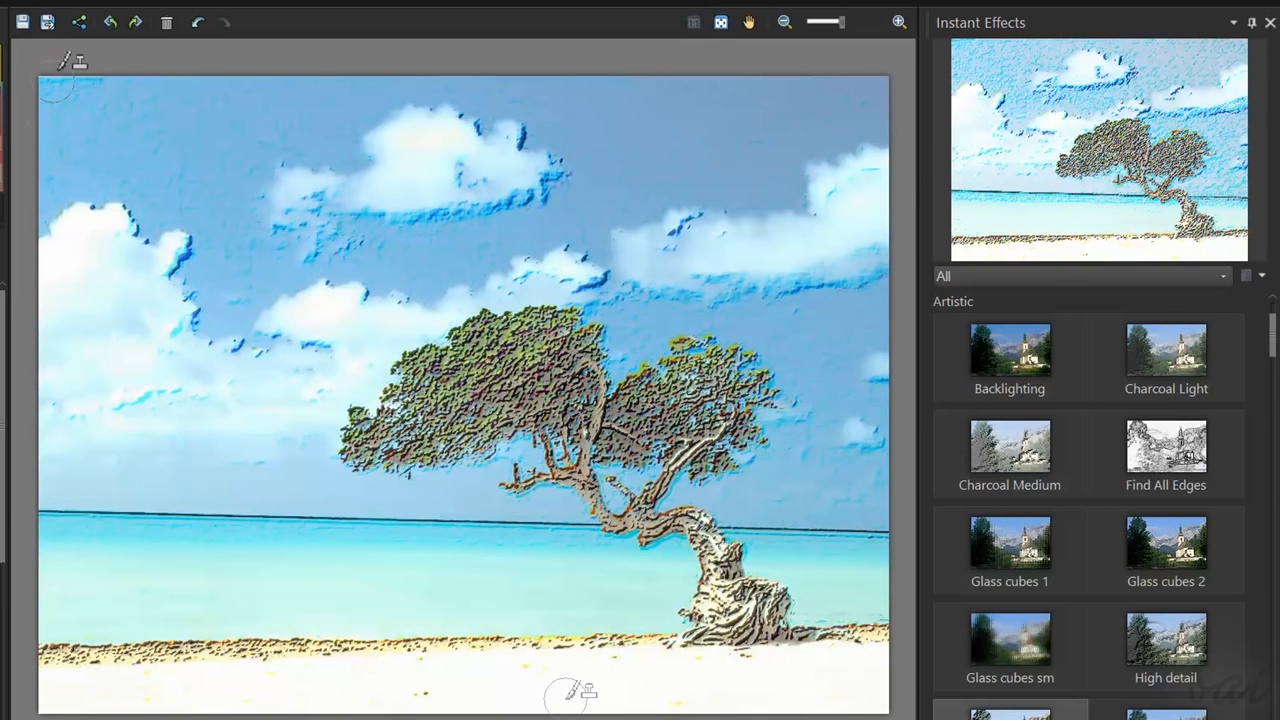
{"action": "left_click", "coordinate": [195, 25]}
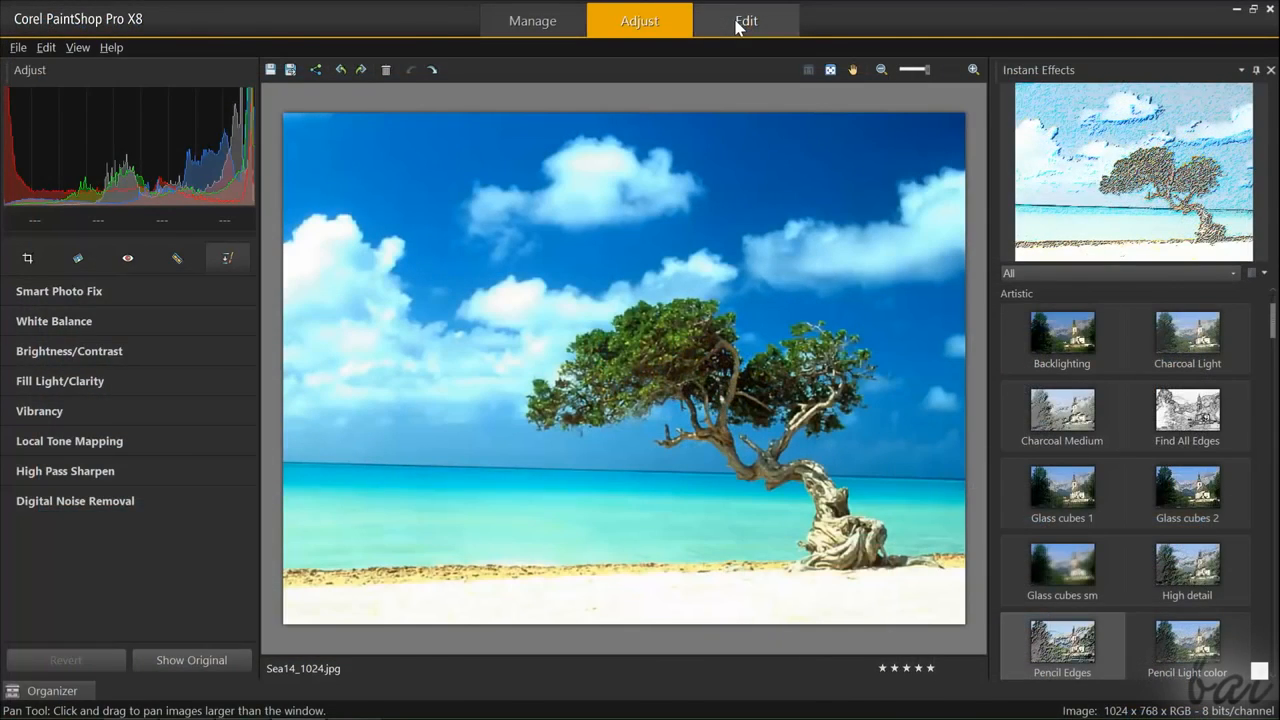
- Switch to the Edit workspace and examine the tool variants grouped under Selection, Straighten, Red Eye and Paint Brush
{"action": "left_click", "coordinate": [737, 26]}
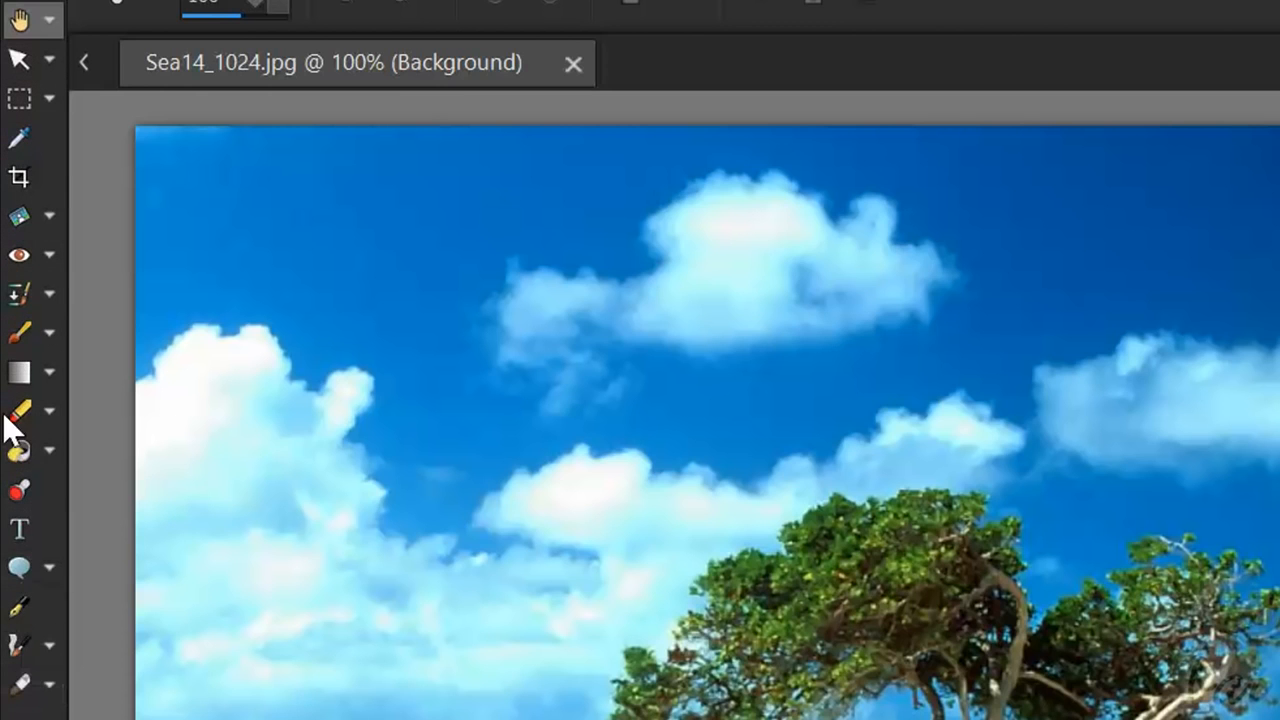
{"action": "left_click", "coordinate": [20, 22]}
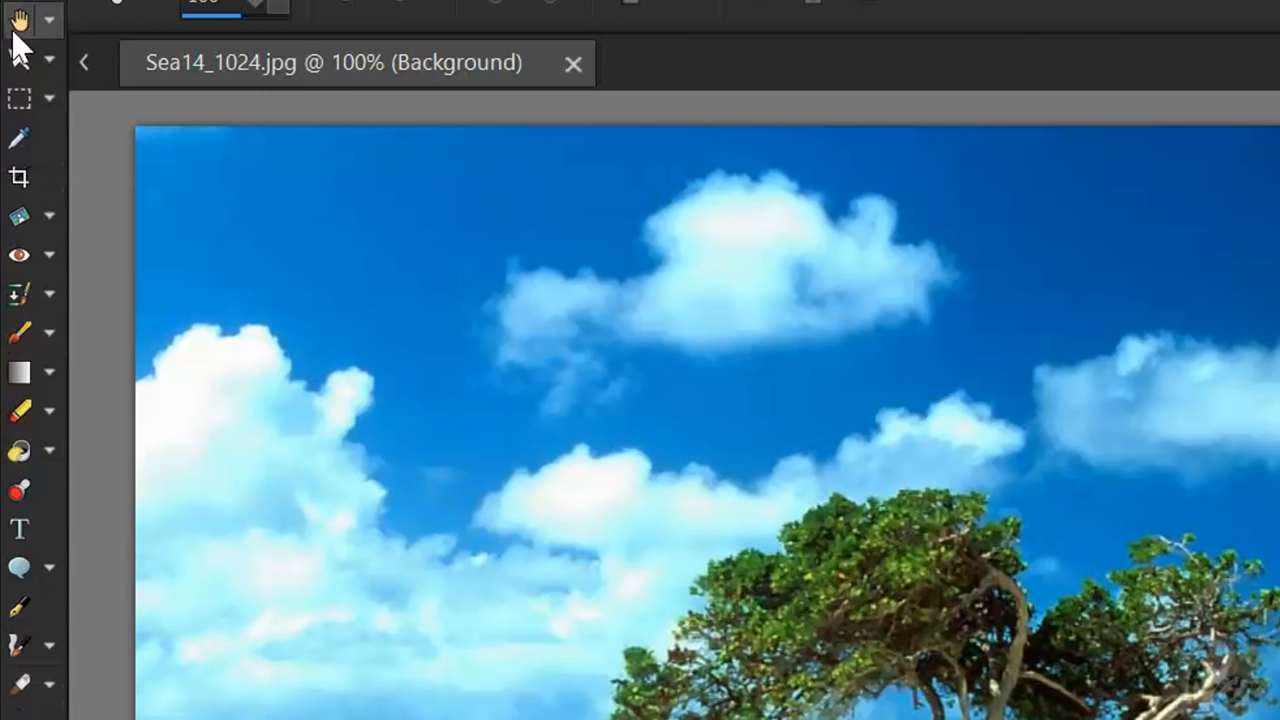
{"action": "left_click", "coordinate": [44, 58]}
{"action": "left_click", "coordinate": [50, 100]}
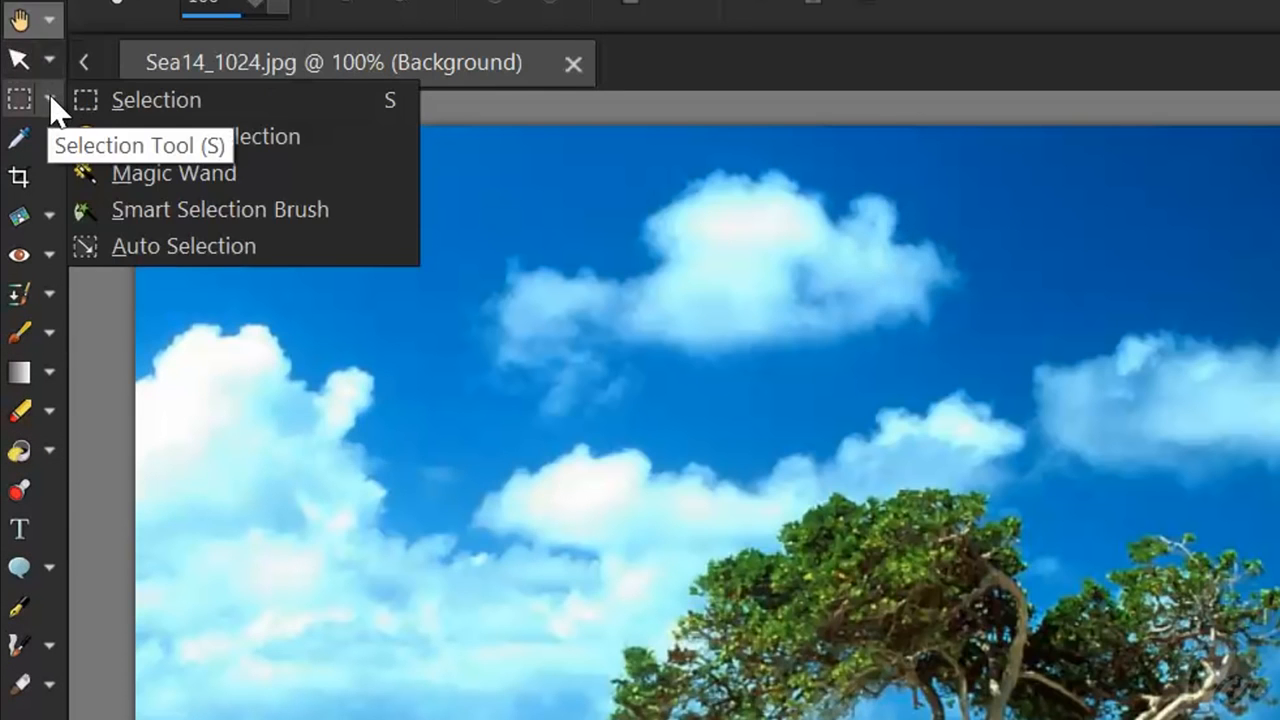
{"action": "left_click", "coordinate": [44, 255]}
{"action": "left_click", "coordinate": [41, 214]}
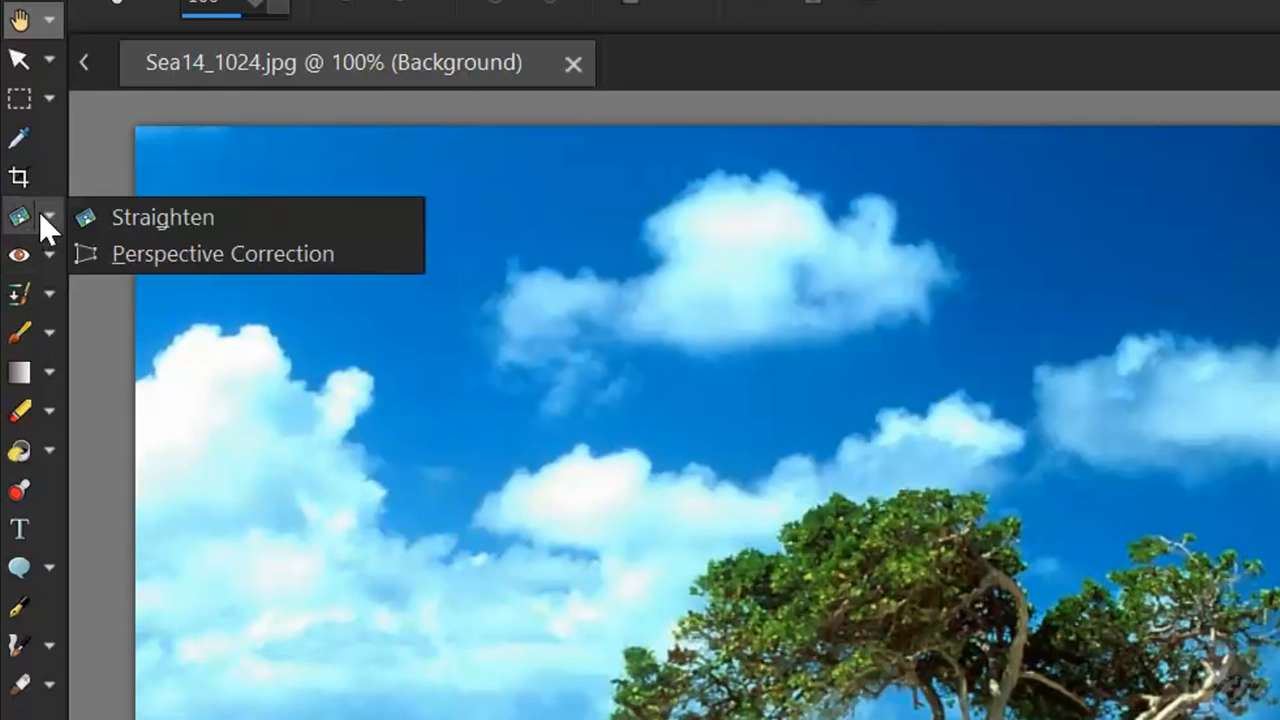
{"action": "mouse_move", "coordinate": [51, 258]}
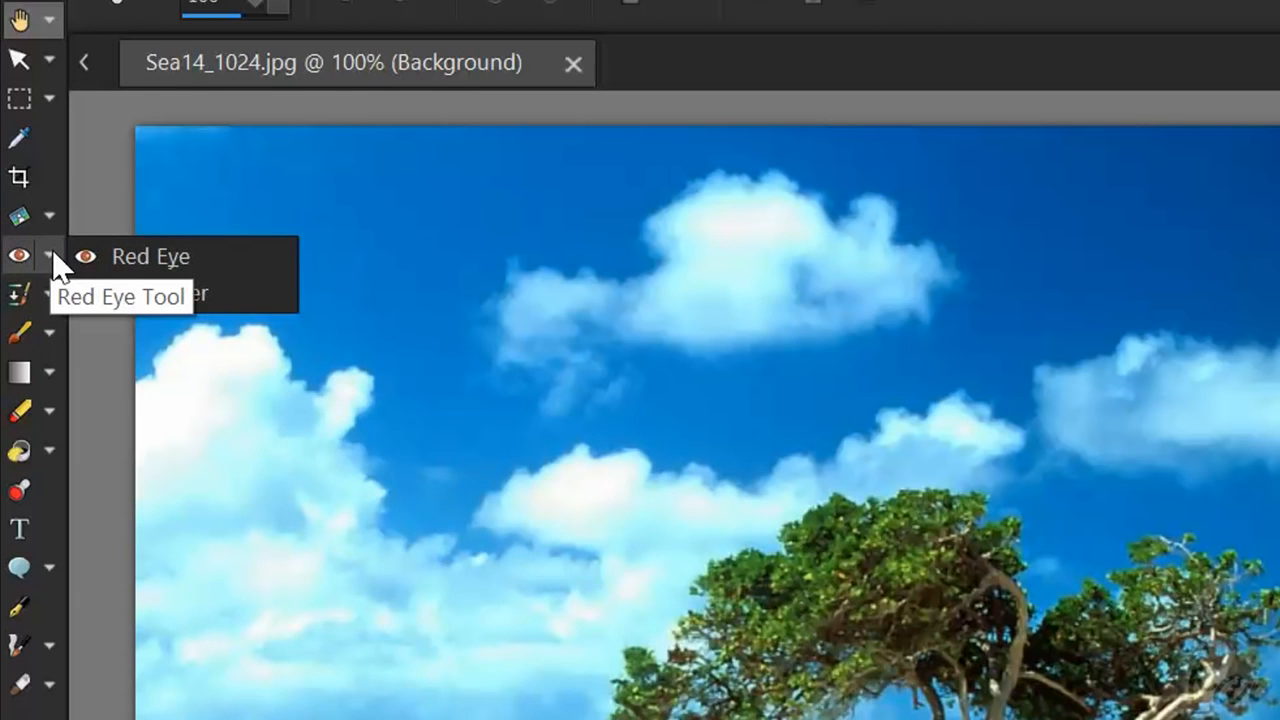
{"action": "mouse_move", "coordinate": [42, 337]}
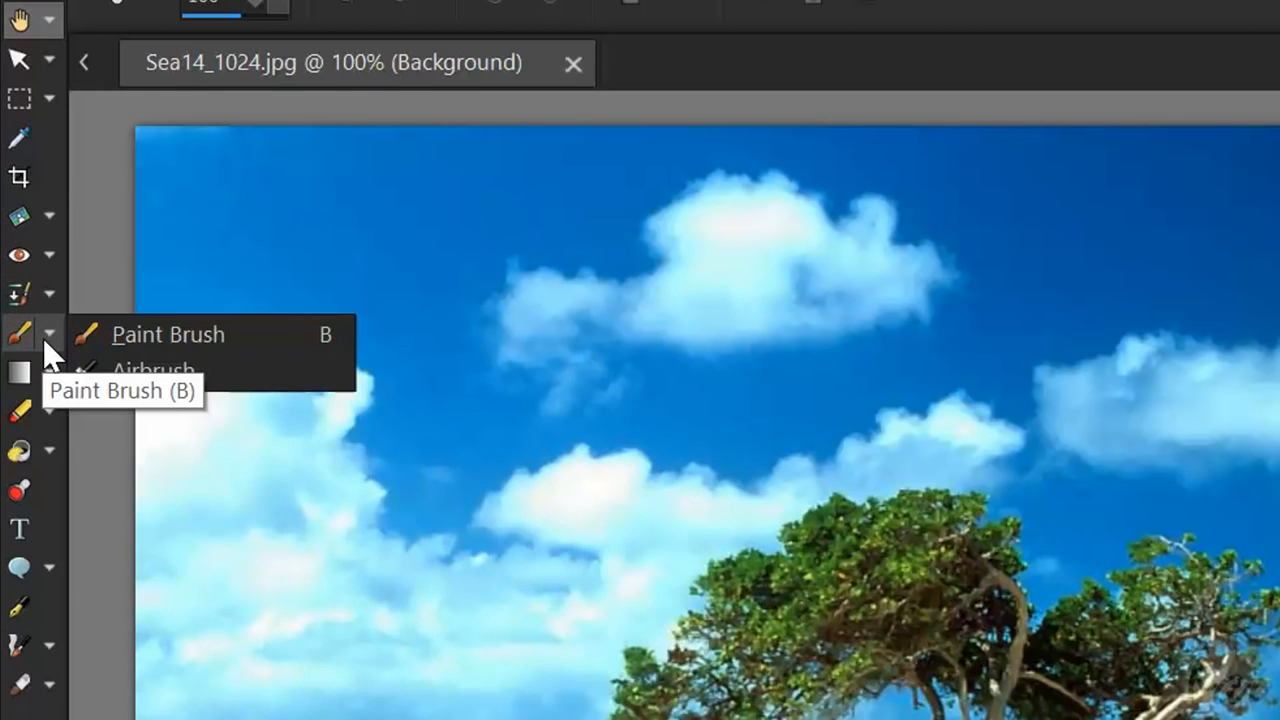
- Draw a freehand selection around the upper cloud in the beach photo
{"action": "left_click", "coordinate": [15, 105]}
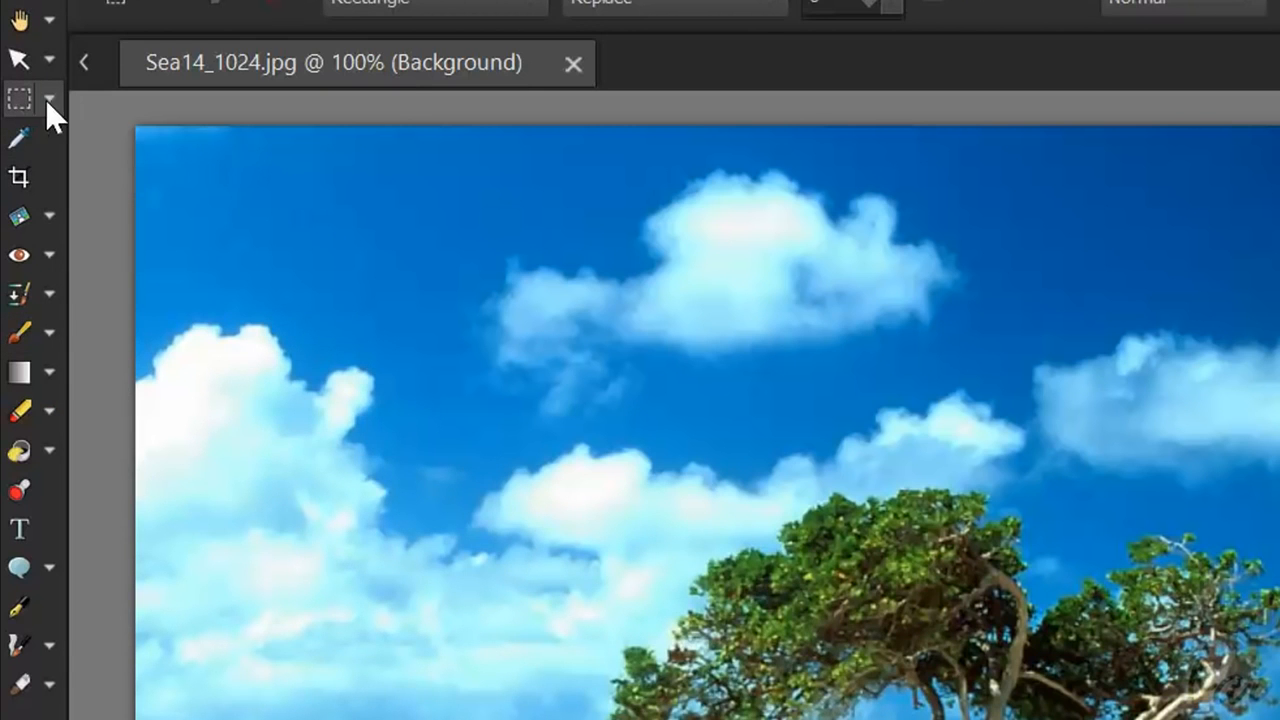
{"action": "left_click", "coordinate": [52, 99]}
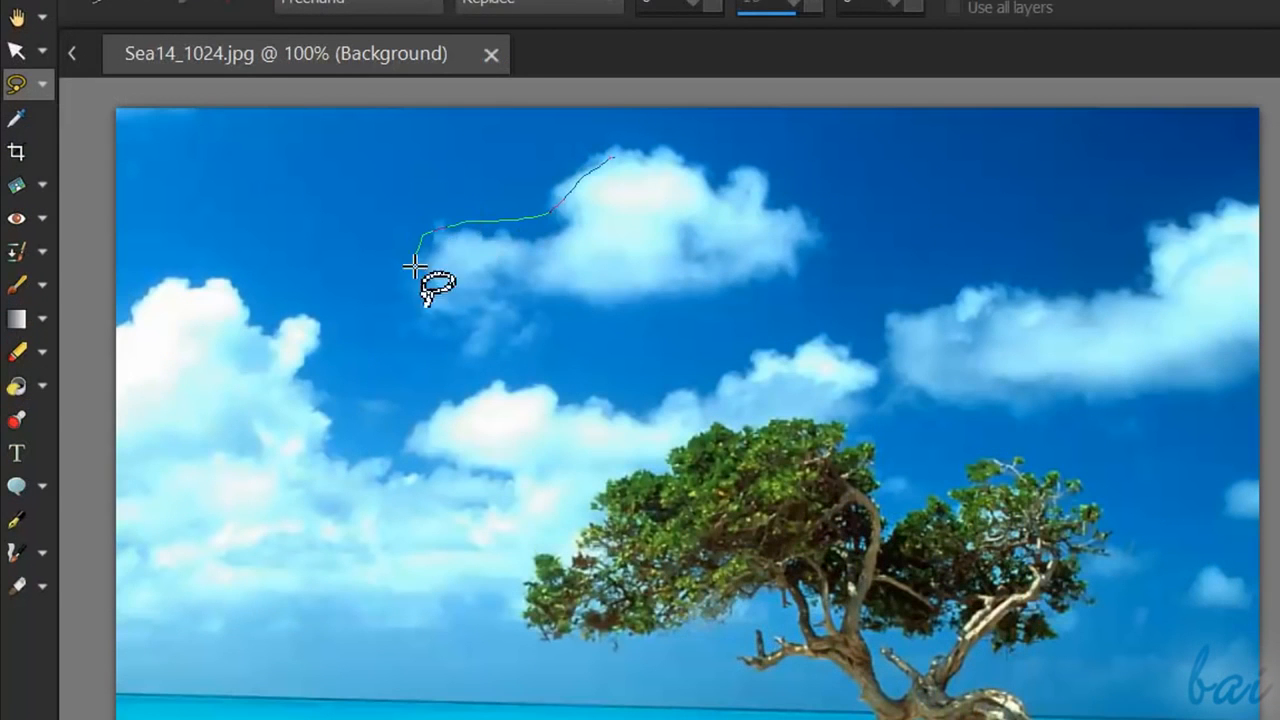
{"action": "mouse_move", "coordinate": [414, 266]}
{"action": "left_mouse_down"}
{"action": "mouse_move", "coordinate": [552, 295]}
{"action": "mouse_move", "coordinate": [778, 280]}
{"action": "mouse_move", "coordinate": [799, 161]}
{"action": "mouse_move", "coordinate": [613, 163]}
{"action": "left_mouse_up"}
{"action": "left_click_drag", "start_coordinate": [613, 163], "coordinate": [611, 161]}
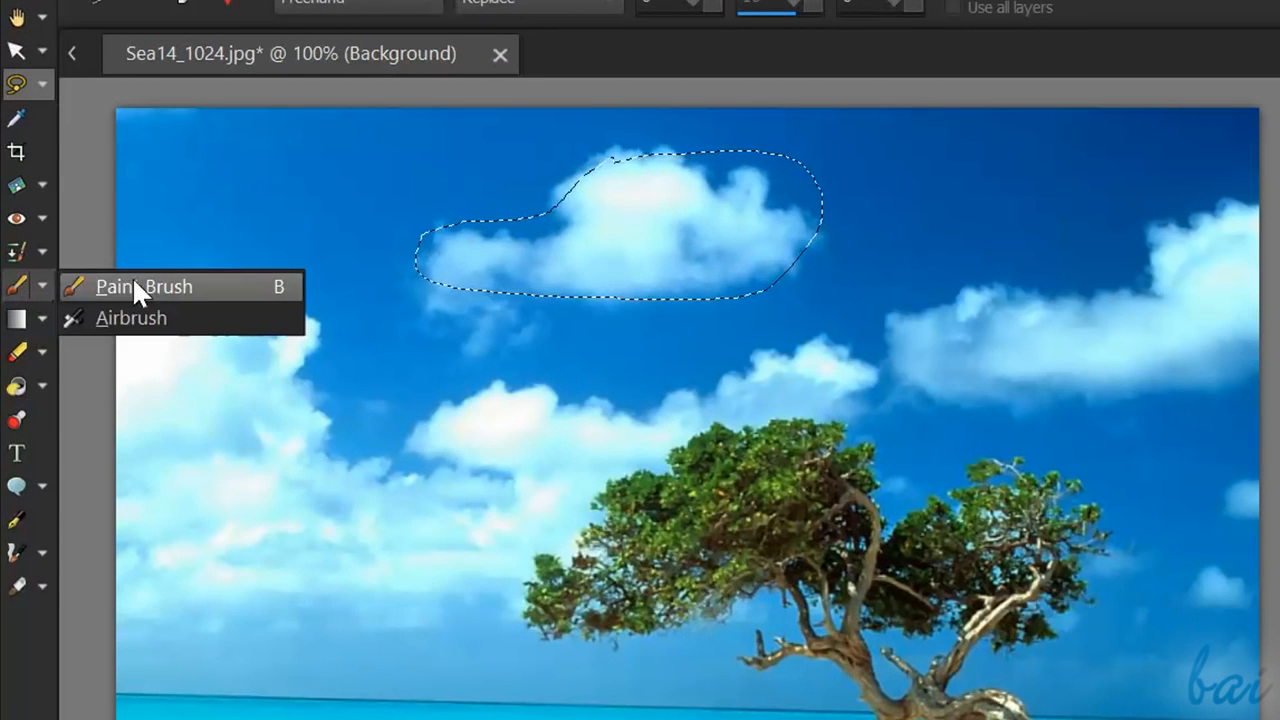
- Paint with the Paint Brush in black inside the cloud selection, and again with the whole photo selected
{"action": "left_click", "coordinate": [137, 280]}
{"action": "mouse_move", "coordinate": [422, 240]}
{"action": "left_mouse_down"}
{"action": "mouse_move", "coordinate": [750, 238]}
{"action": "mouse_move", "coordinate": [911, 189]}
{"action": "left_mouse_up"}
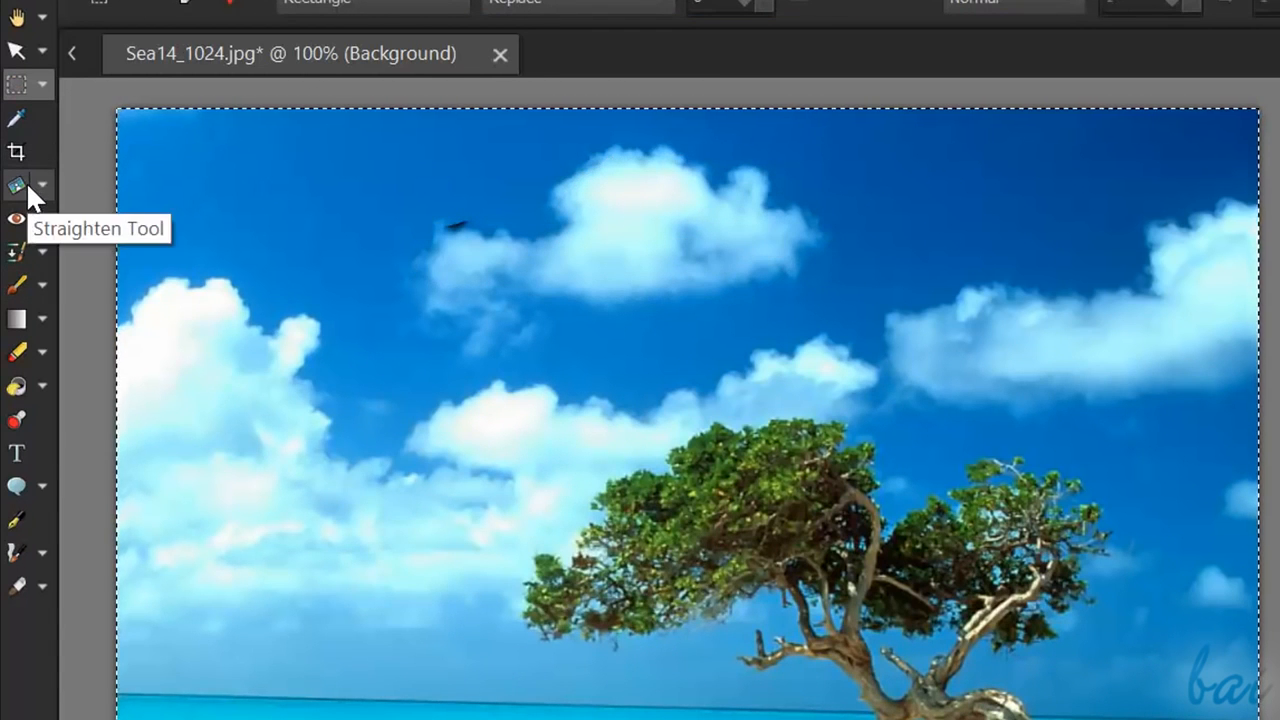
{"action": "left_click", "coordinate": [18, 286]}
{"action": "mouse_move", "coordinate": [320, 395]}
{"action": "left_mouse_down"}
{"action": "mouse_move", "coordinate": [398, 395]}
{"action": "mouse_move", "coordinate": [540, 348]}
{"action": "mouse_move", "coordinate": [614, 367]}
{"action": "mouse_move", "coordinate": [705, 293]}
{"action": "left_mouse_up"}
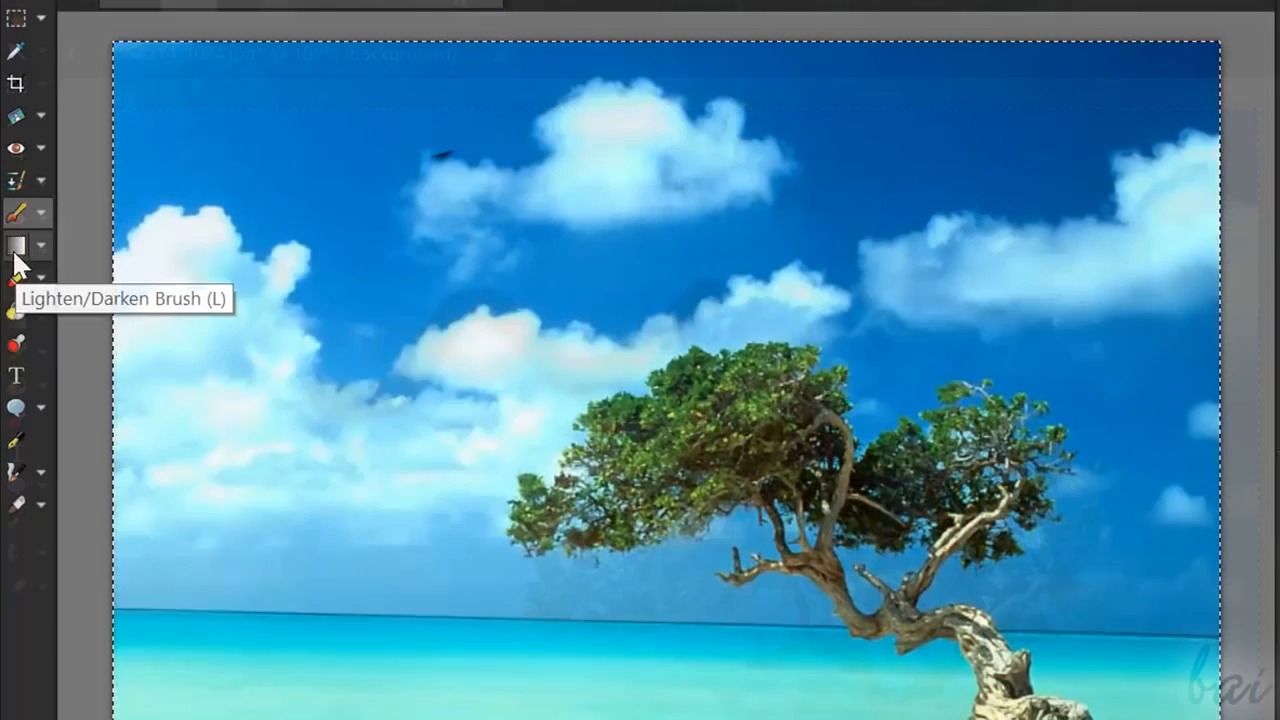
- Look through the retouching brush variants and try the Smudge brush across the clouds
{"action": "left_click", "coordinate": [42, 318]}
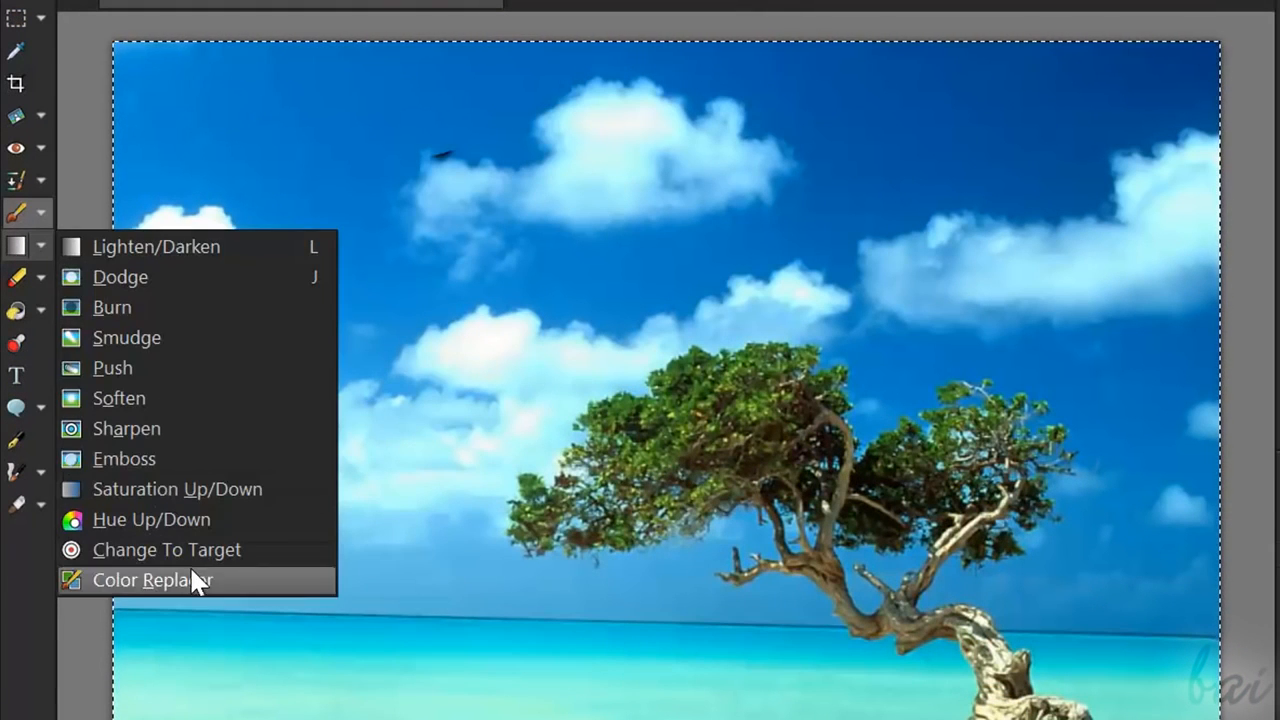
{"action": "left_click", "coordinate": [210, 492]}
{"action": "mouse_move", "coordinate": [214, 229]}
{"action": "left_mouse_down"}
{"action": "mouse_move", "coordinate": [263, 187]}
{"action": "mouse_move", "coordinate": [367, 203]}
{"action": "mouse_move", "coordinate": [440, 291]}
{"action": "mouse_move", "coordinate": [621, 266]}
{"action": "mouse_move", "coordinate": [752, 298]}
{"action": "mouse_move", "coordinate": [738, 400]}
{"action": "mouse_move", "coordinate": [664, 433]}
{"action": "left_mouse_up"}
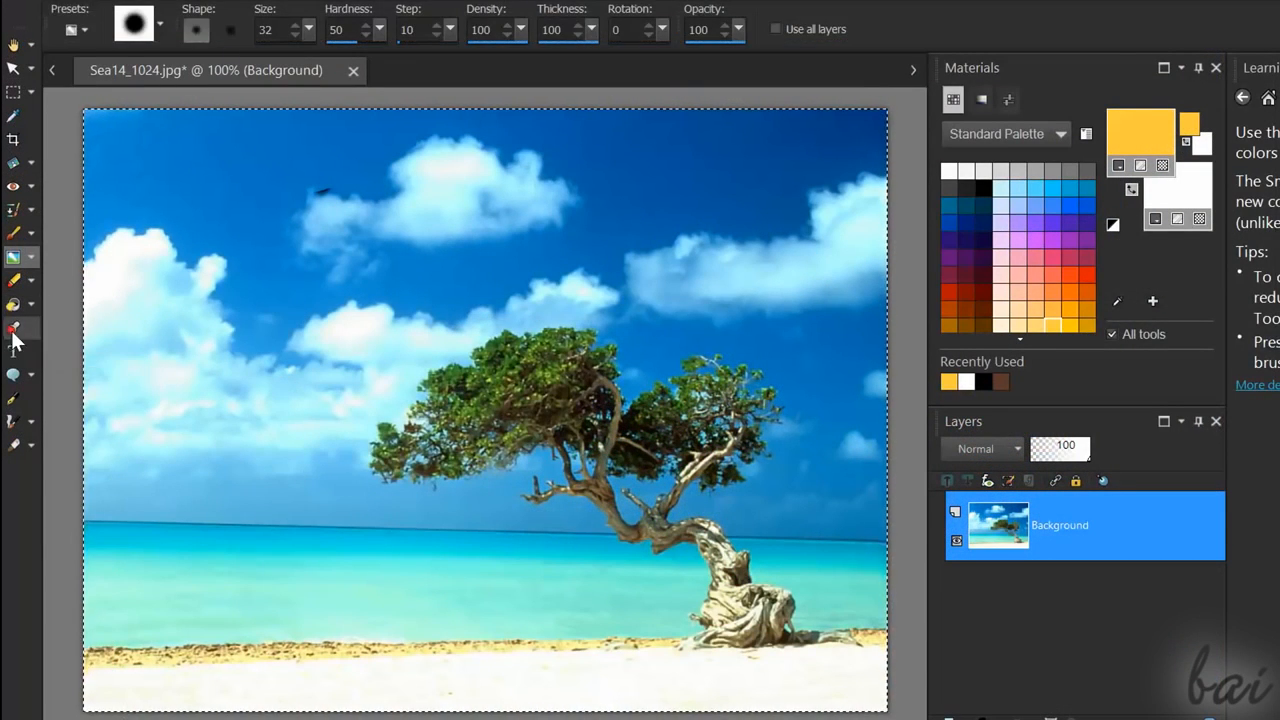
- Try the Picture Tube tool at several spots in the sky
{"action": "left_click", "coordinate": [14, 328]}
{"action": "left_click", "coordinate": [195, 195]}
{"action": "left_click", "coordinate": [232, 236]}
{"action": "mouse_move", "coordinate": [289, 269]}
{"action": "left_mouse_down"}
{"action": "mouse_move", "coordinate": [398, 328]}
{"action": "mouse_move", "coordinate": [513, 231]}
{"action": "left_mouse_up"}
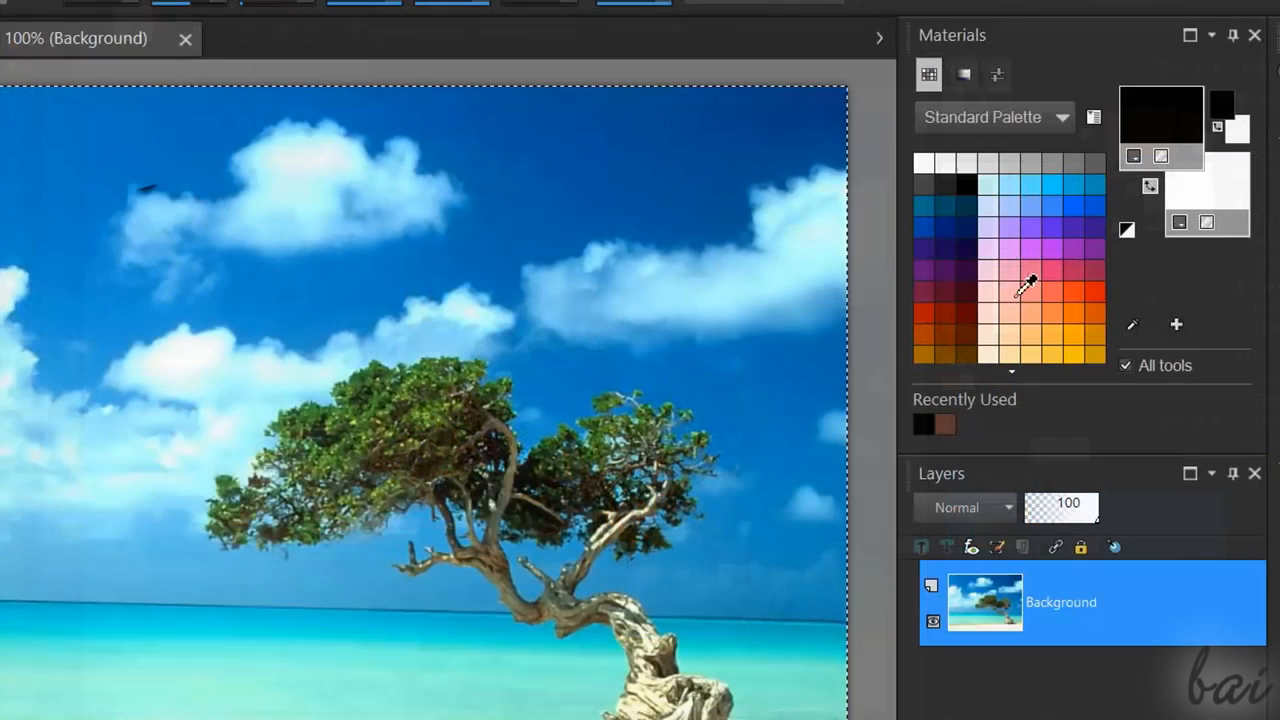
- Try several pink, red and orange swatches, set the foreground color to yellow-orange, and try it across the sky
{"action": "left_click", "coordinate": [1016, 274]}
{"action": "left_click", "coordinate": [1052, 274]}
{"action": "left_click", "coordinate": [1070, 274]}
{"action": "left_click", "coordinate": [1076, 330]}
{"action": "left_click", "coordinate": [1054, 352]}
{"action": "mouse_move", "coordinate": [200, 226]}
{"action": "left_mouse_down"}
{"action": "mouse_move", "coordinate": [337, 235]}
{"action": "mouse_move", "coordinate": [487, 306]}
{"action": "mouse_move", "coordinate": [609, 254]}
{"action": "mouse_move", "coordinate": [731, 314]}
{"action": "left_mouse_up"}
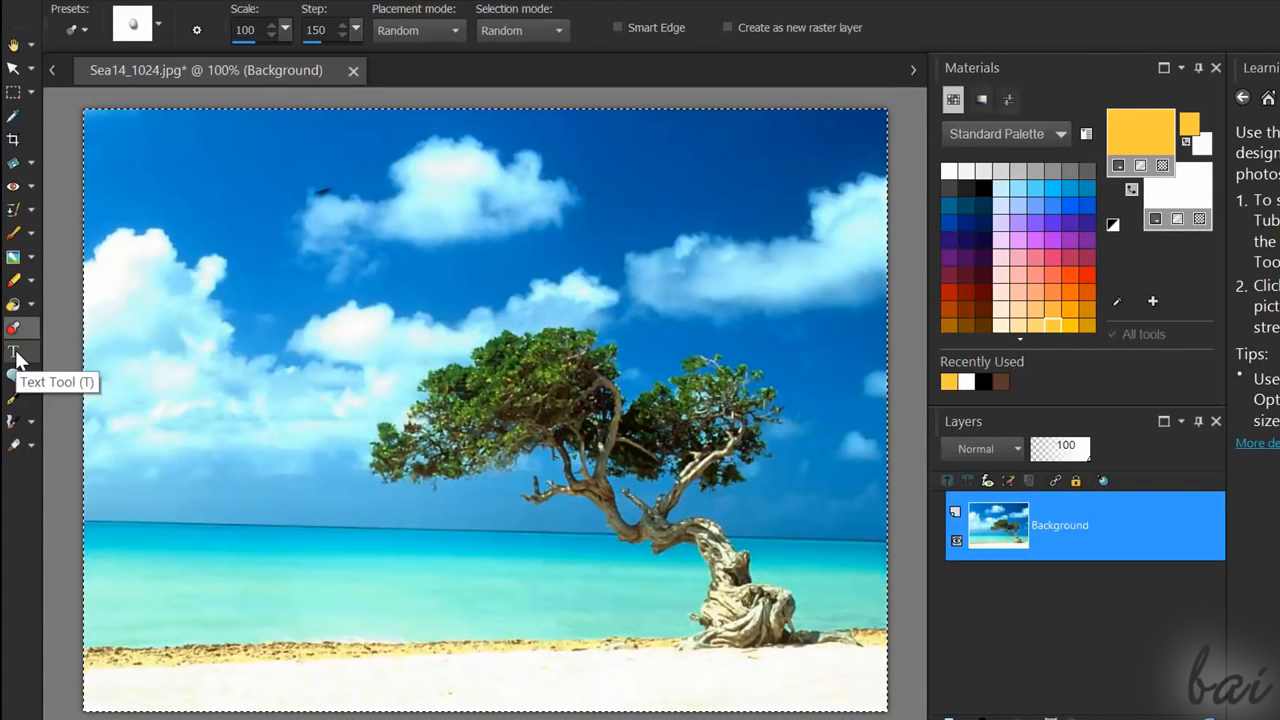
- Add the purple-blue text "hello" over the left clouds and sketch a short path below it with the Pen tool
{"action": "left_click", "coordinate": [16, 355]}
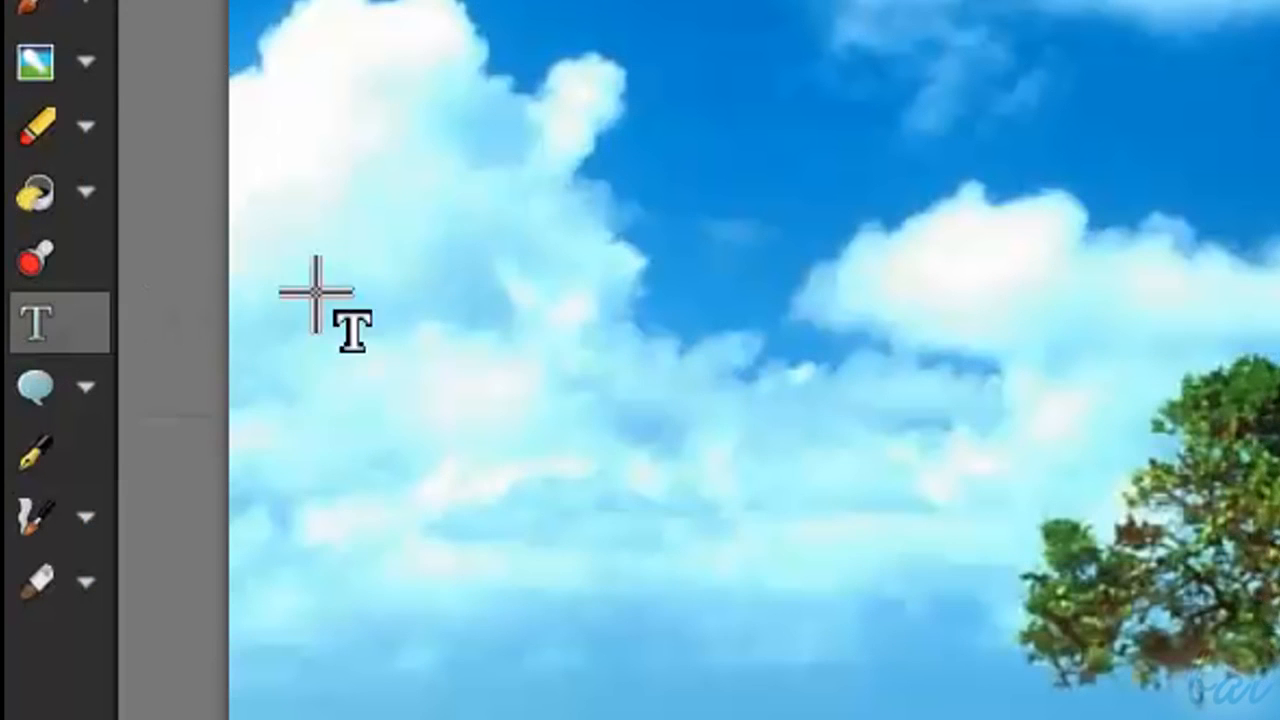
{"action": "left_click", "coordinate": [108, 300]}
{"action": "type", "text": "hell"}
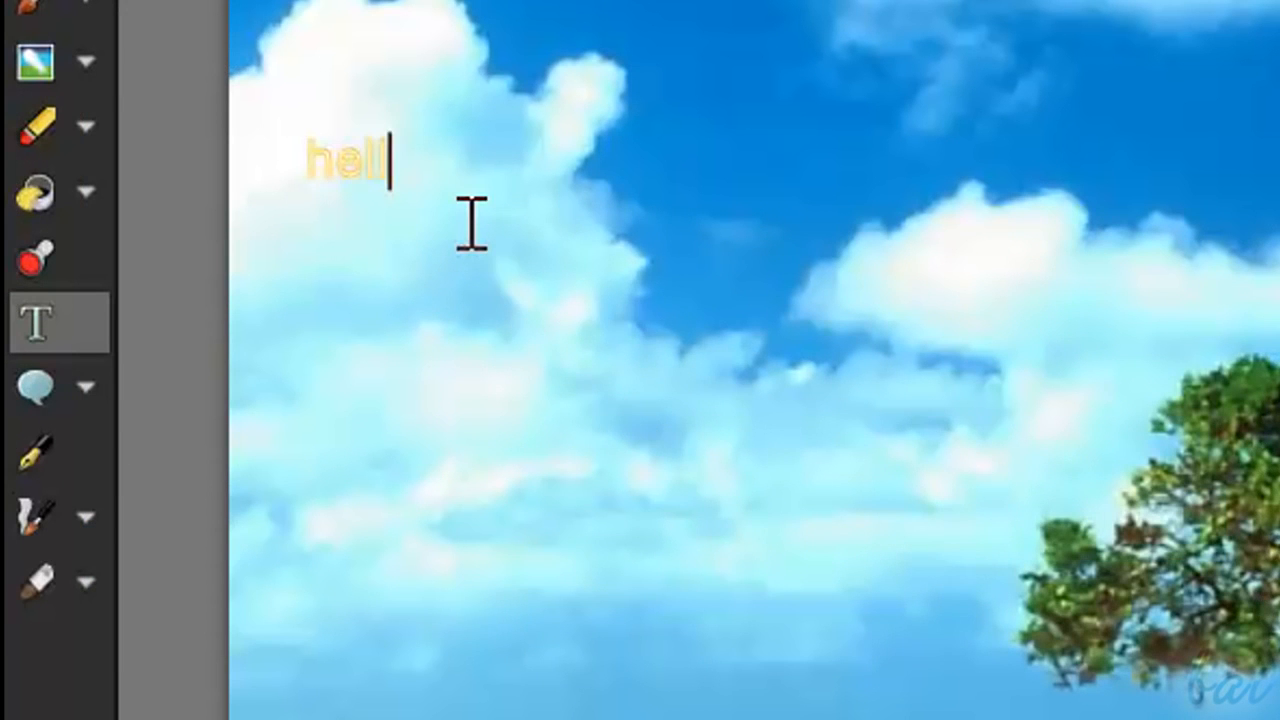
{"action": "type", "text": "o"}
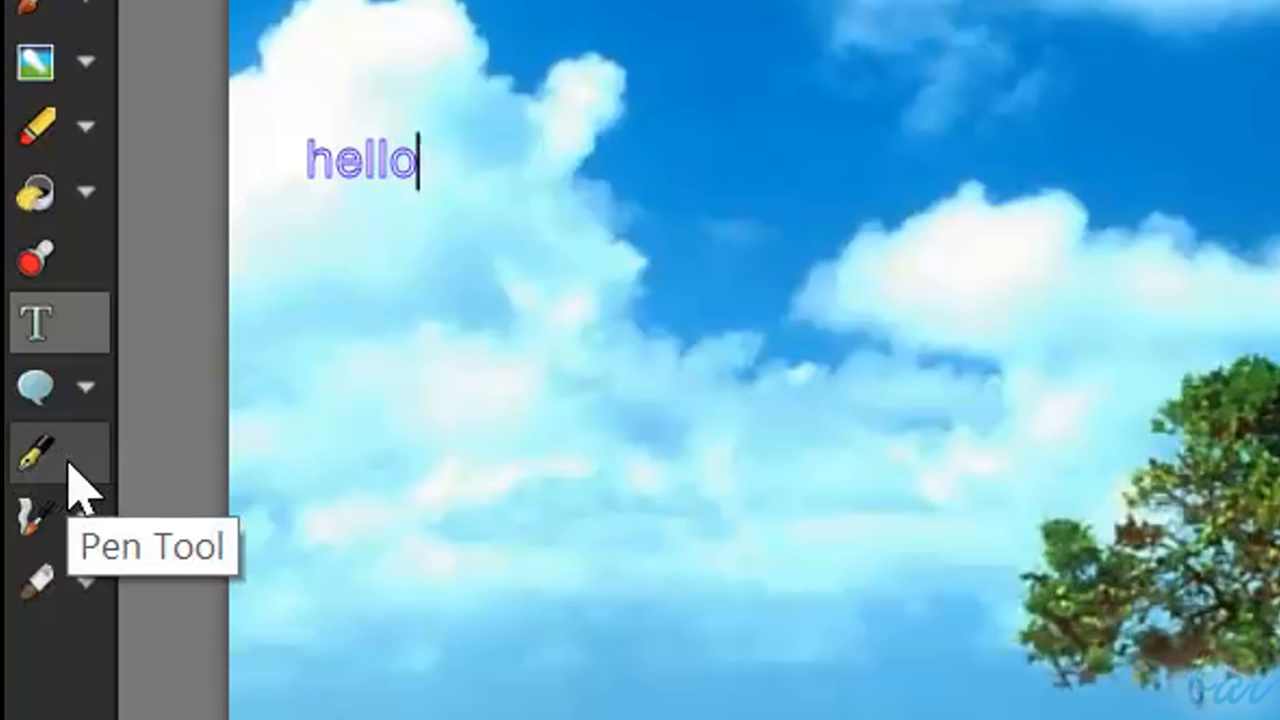
{"action": "left_click", "coordinate": [66, 462]}
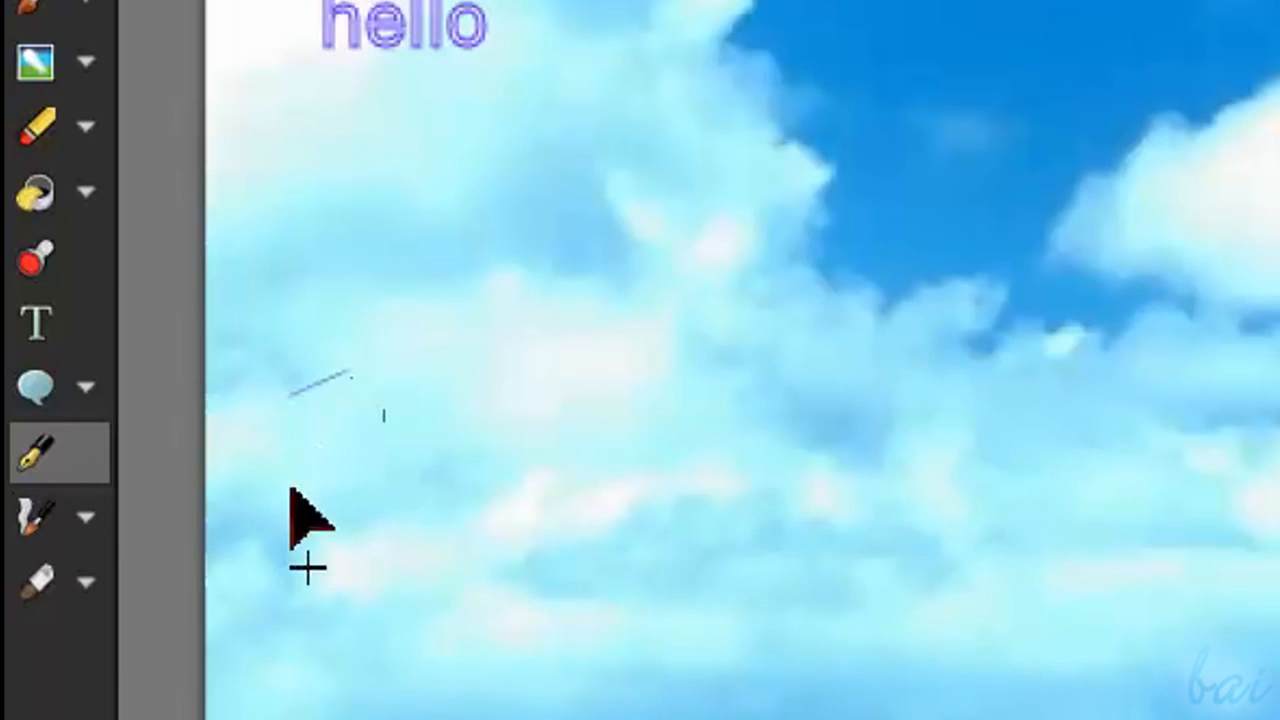
{"action": "left_click_drag", "start_coordinate": [291, 490], "coordinate": [500, 614]}
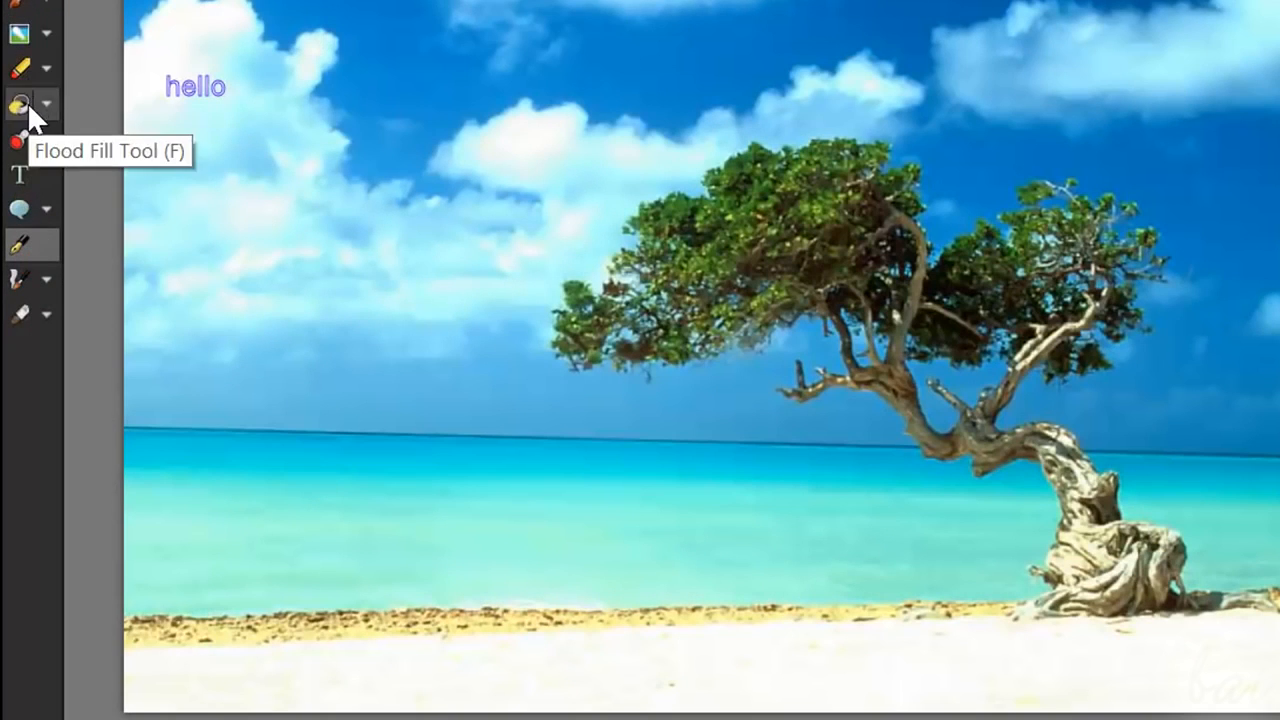
- Erase a wide patch of the sea at the photo's left side with overlapping Eraser strokes
{"action": "left_click", "coordinate": [26, 64]}
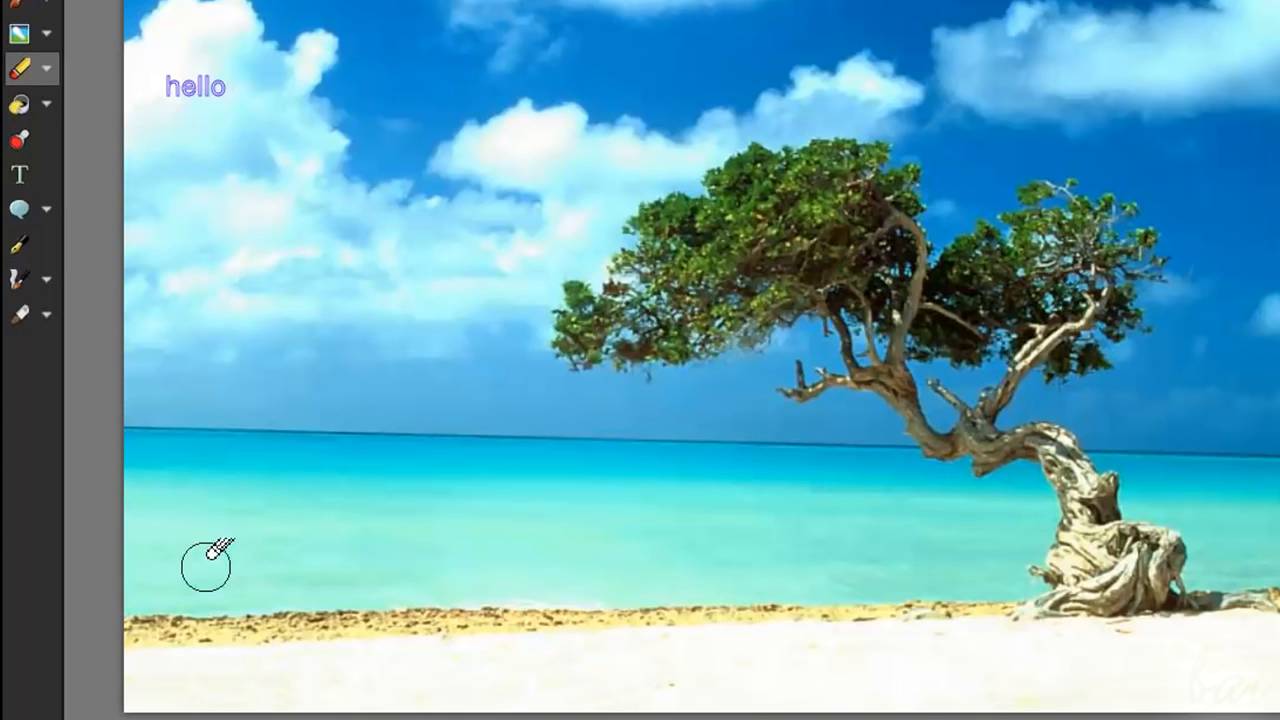
{"action": "left_click_drag", "start_coordinate": [191, 491], "coordinate": [216, 507]}
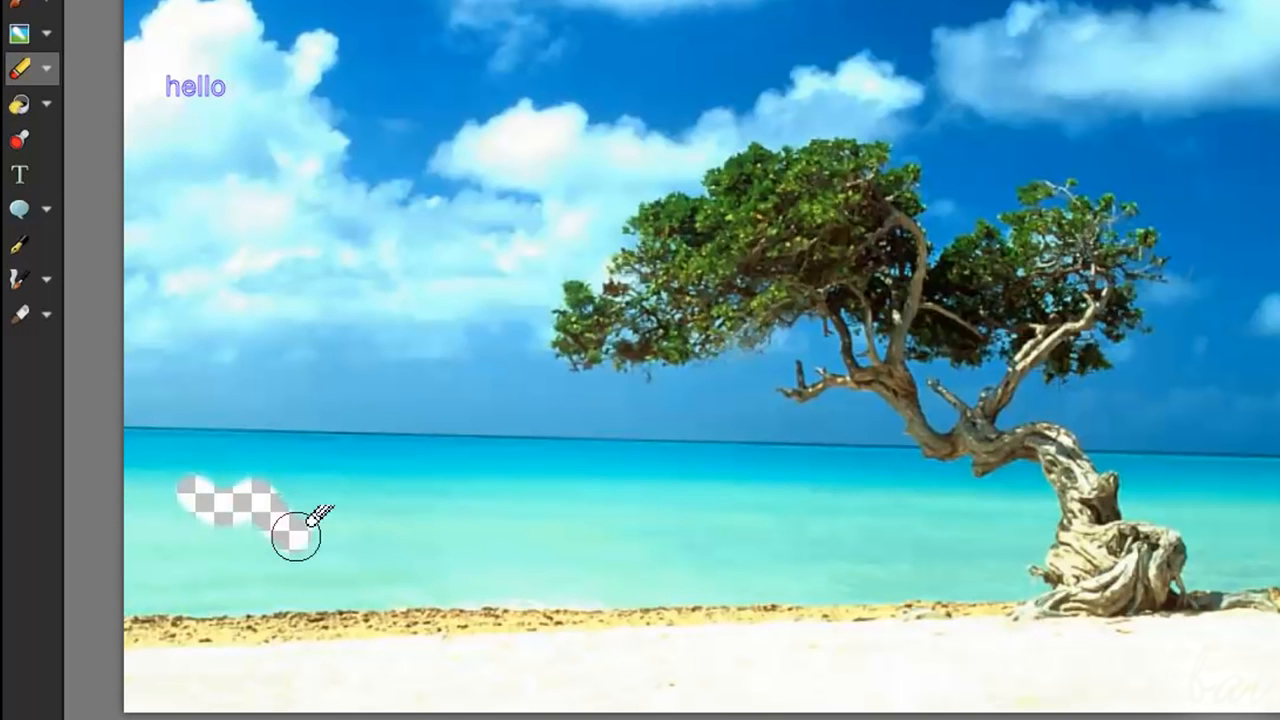
{"action": "mouse_move", "coordinate": [296, 537]}
{"action": "left_mouse_down"}
{"action": "mouse_move", "coordinate": [316, 514]}
{"action": "mouse_move", "coordinate": [411, 532]}
{"action": "left_mouse_up"}
{"action": "mouse_move", "coordinate": [298, 542]}
{"action": "left_mouse_down"}
{"action": "mouse_move", "coordinate": [257, 560]}
{"action": "mouse_move", "coordinate": [457, 555]}
{"action": "left_mouse_up"}
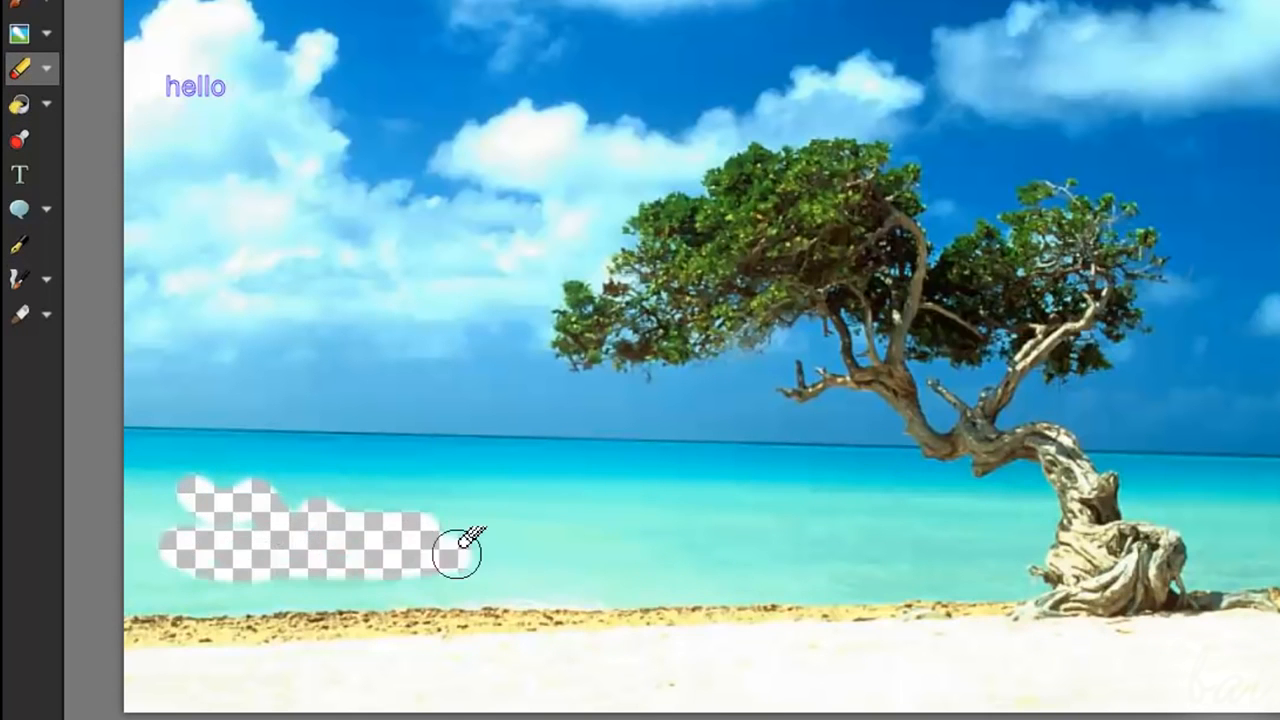
{"action": "left_click_drag", "start_coordinate": [224, 485], "coordinate": [414, 497]}
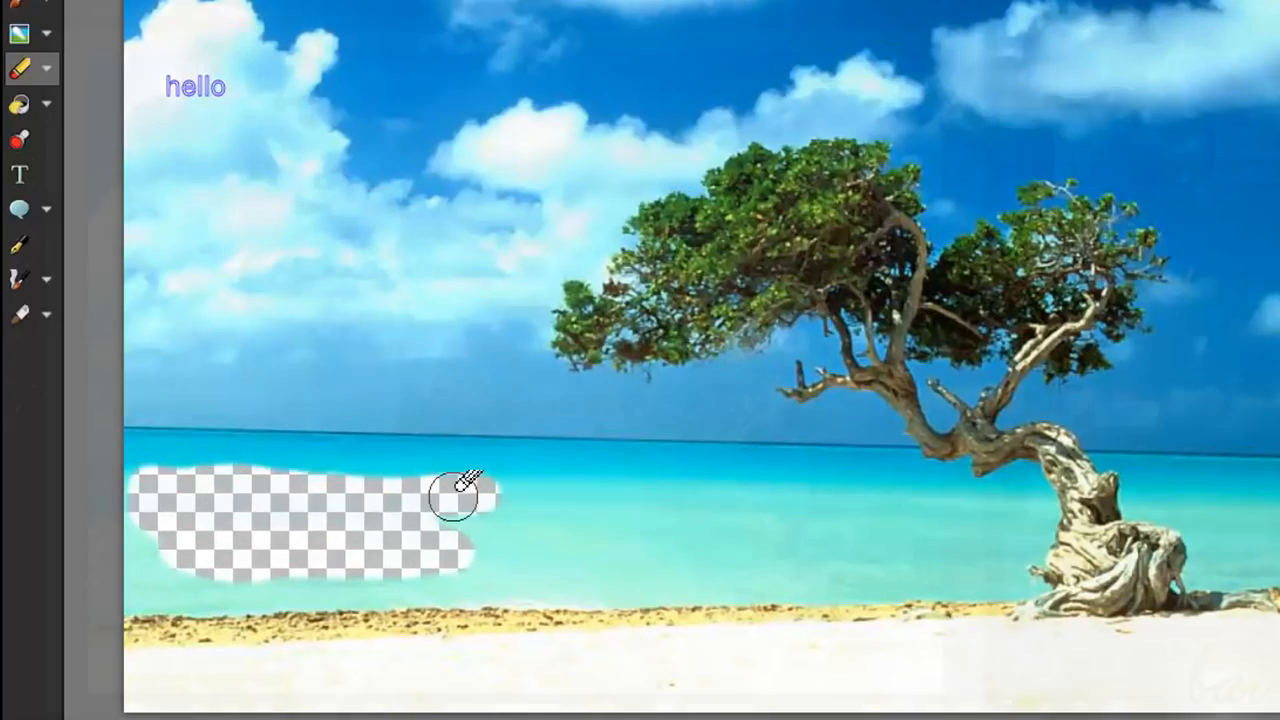
- Look through the program's help options and open its general About information
{"action": "left_click", "coordinate": [440, 47]}
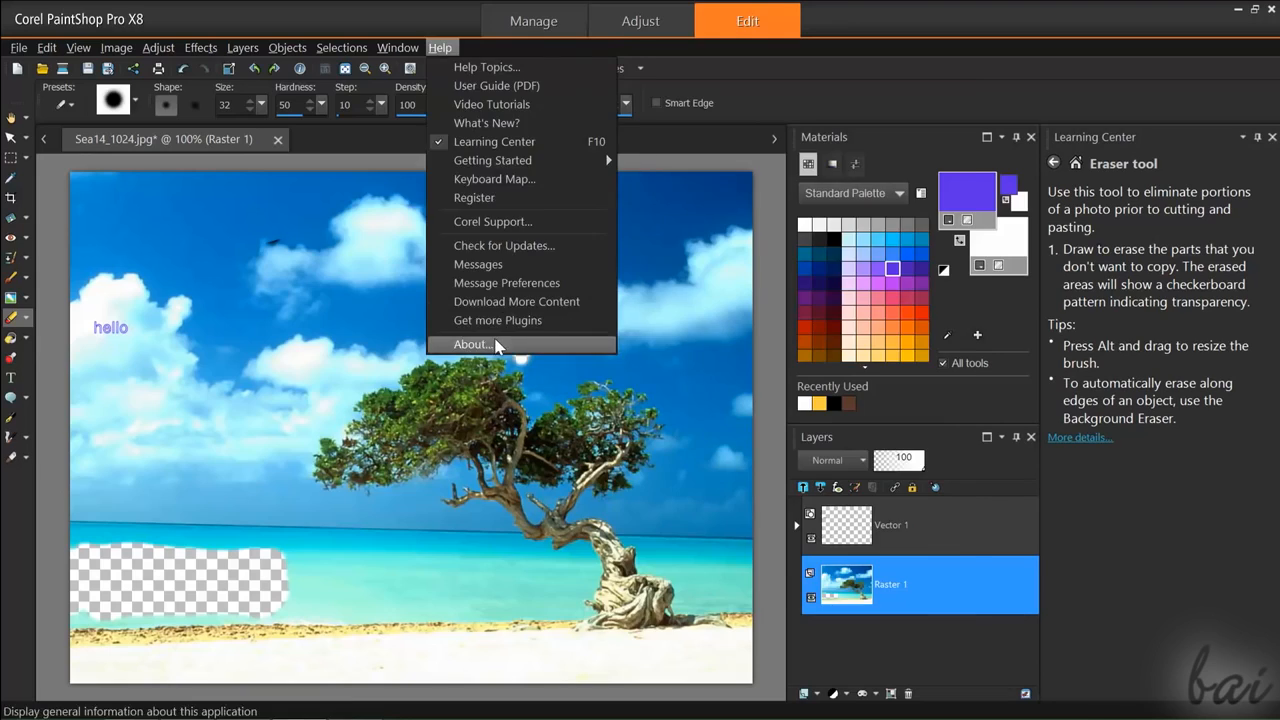
{"action": "left_click", "coordinate": [474, 344]}
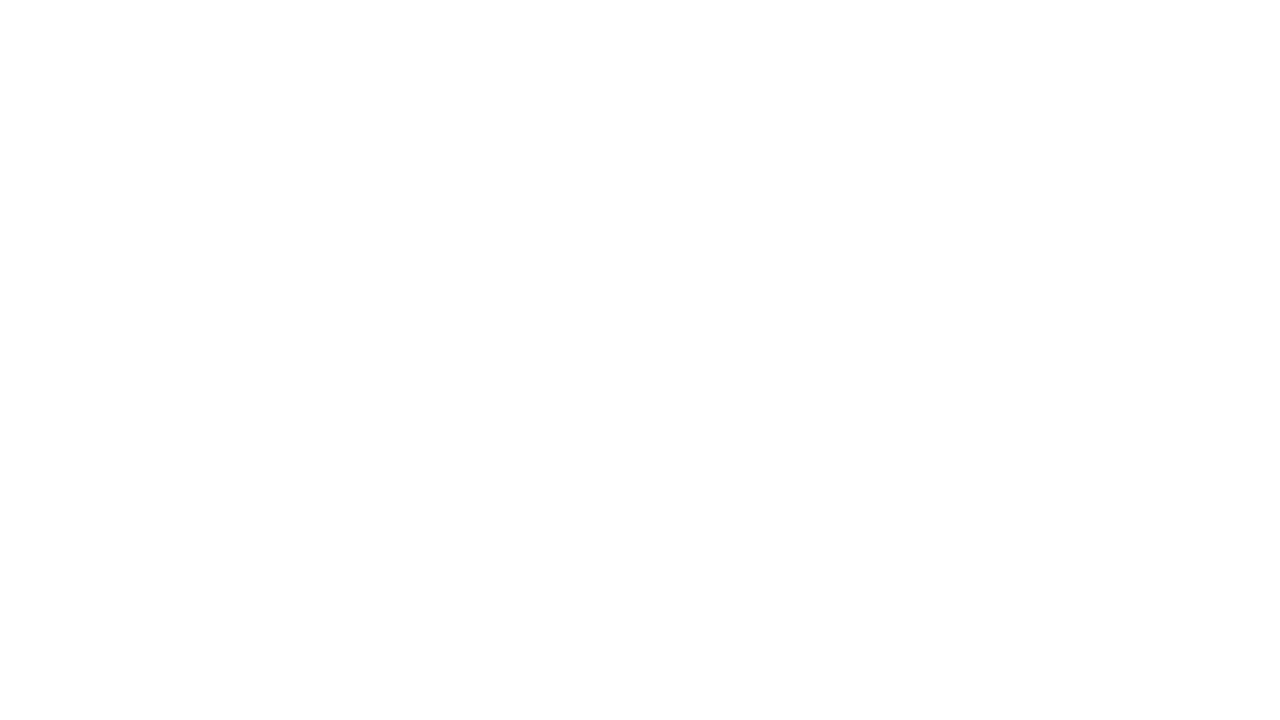